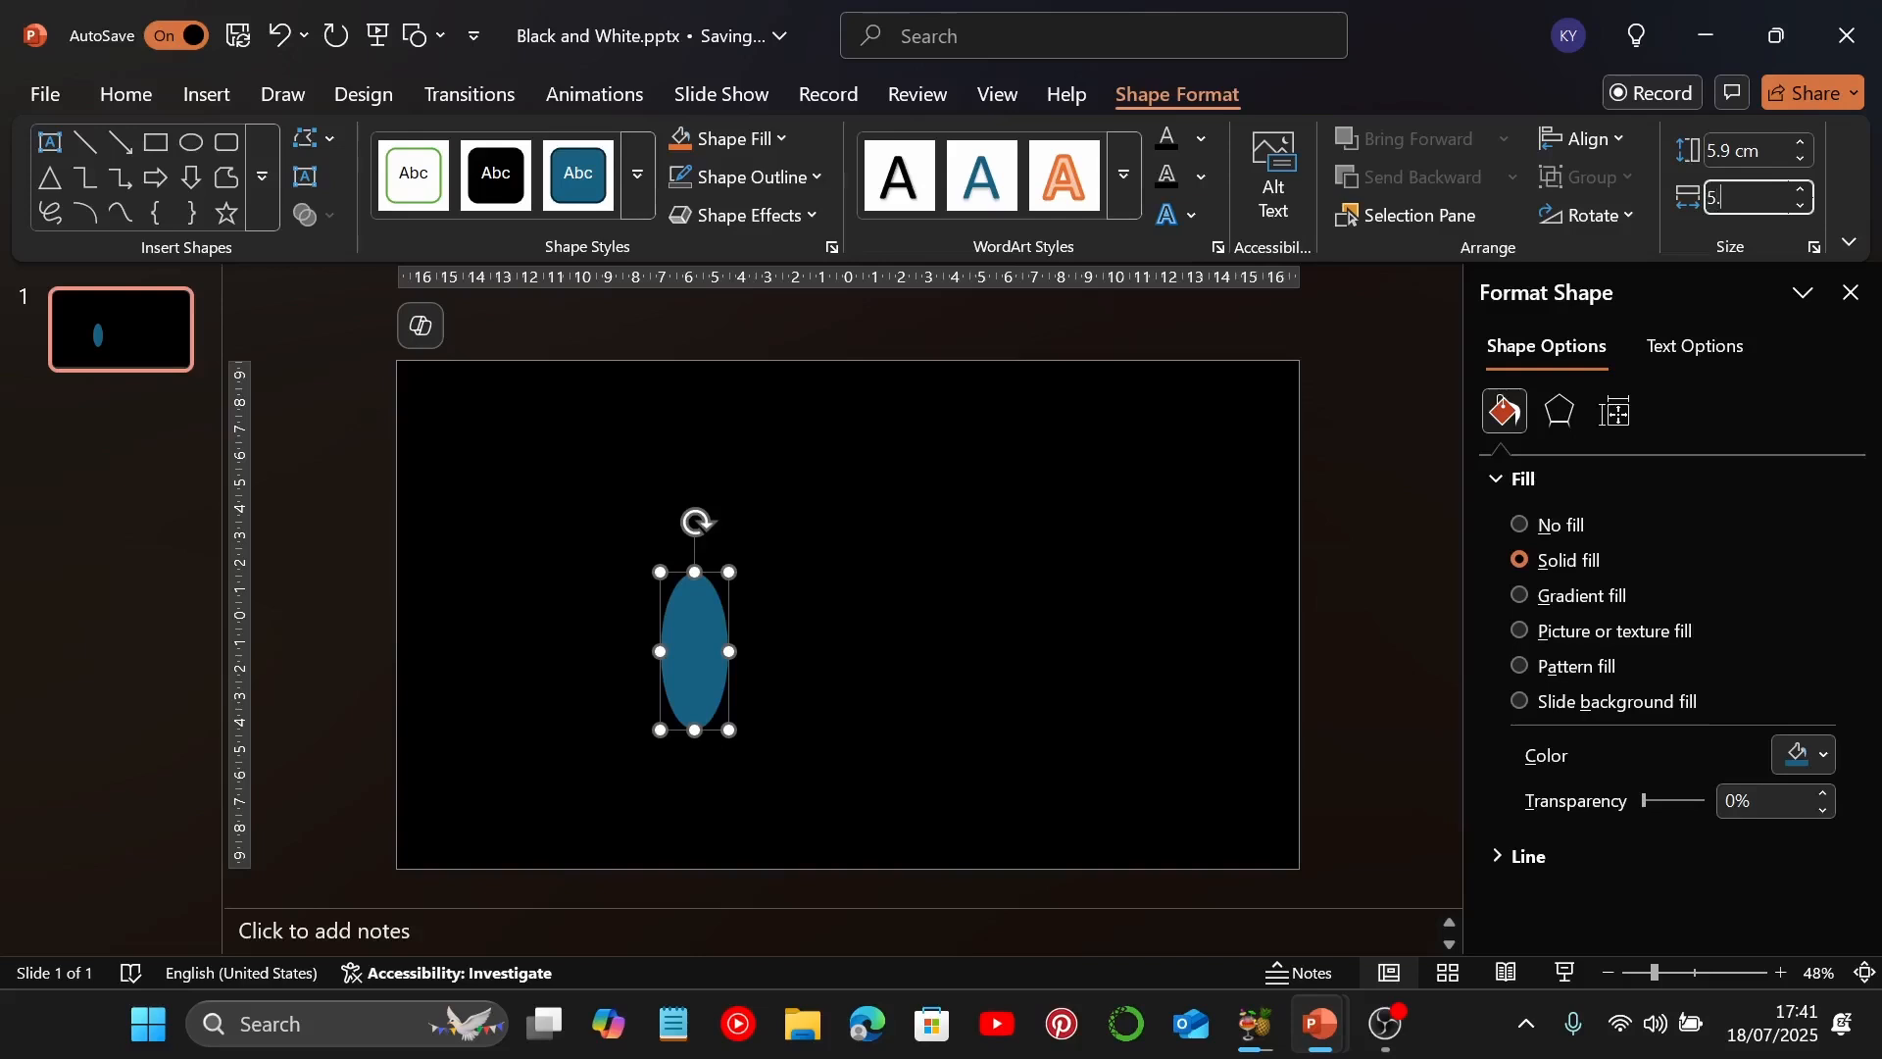
Set the ellipse's width to 5.9 cm to make it a circle and fill it with white
{"action": "key", "text": "Return"}
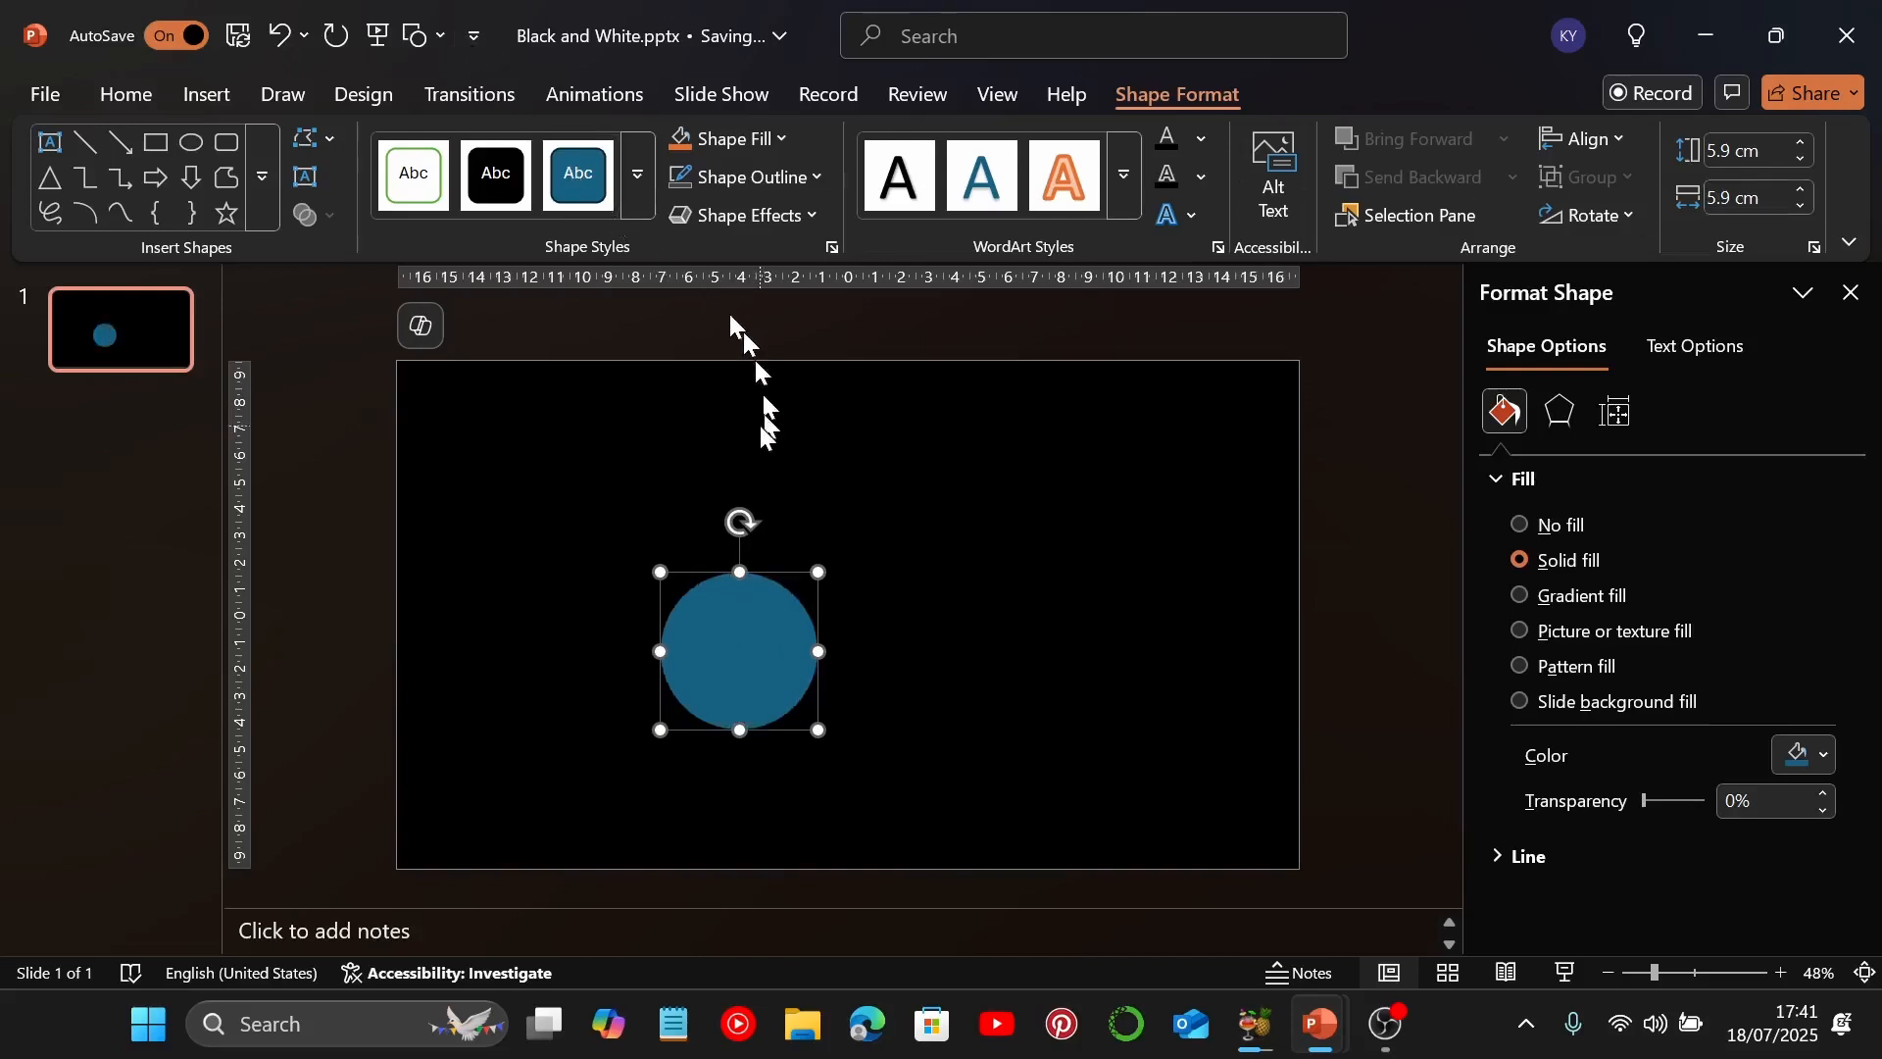
{"action": "left_click", "coordinate": [1799, 755]}
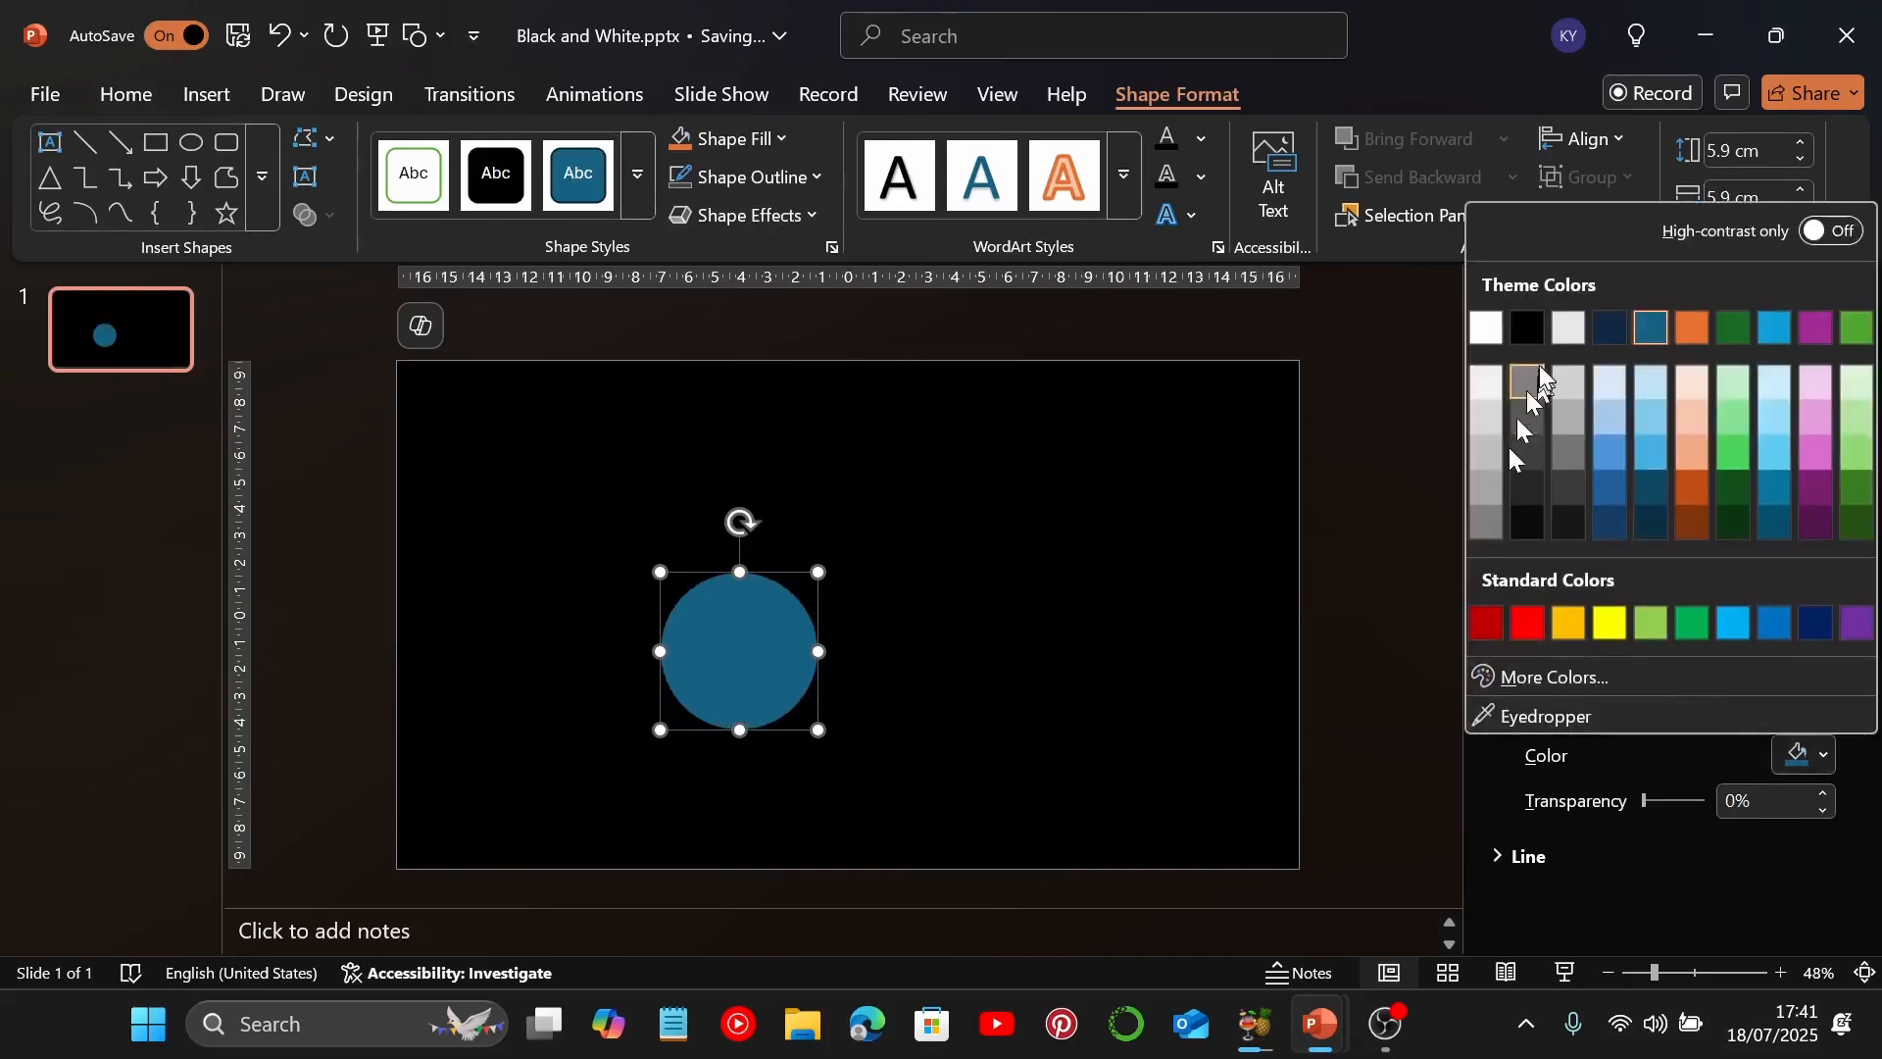
{"action": "left_click", "coordinate": [1488, 329]}
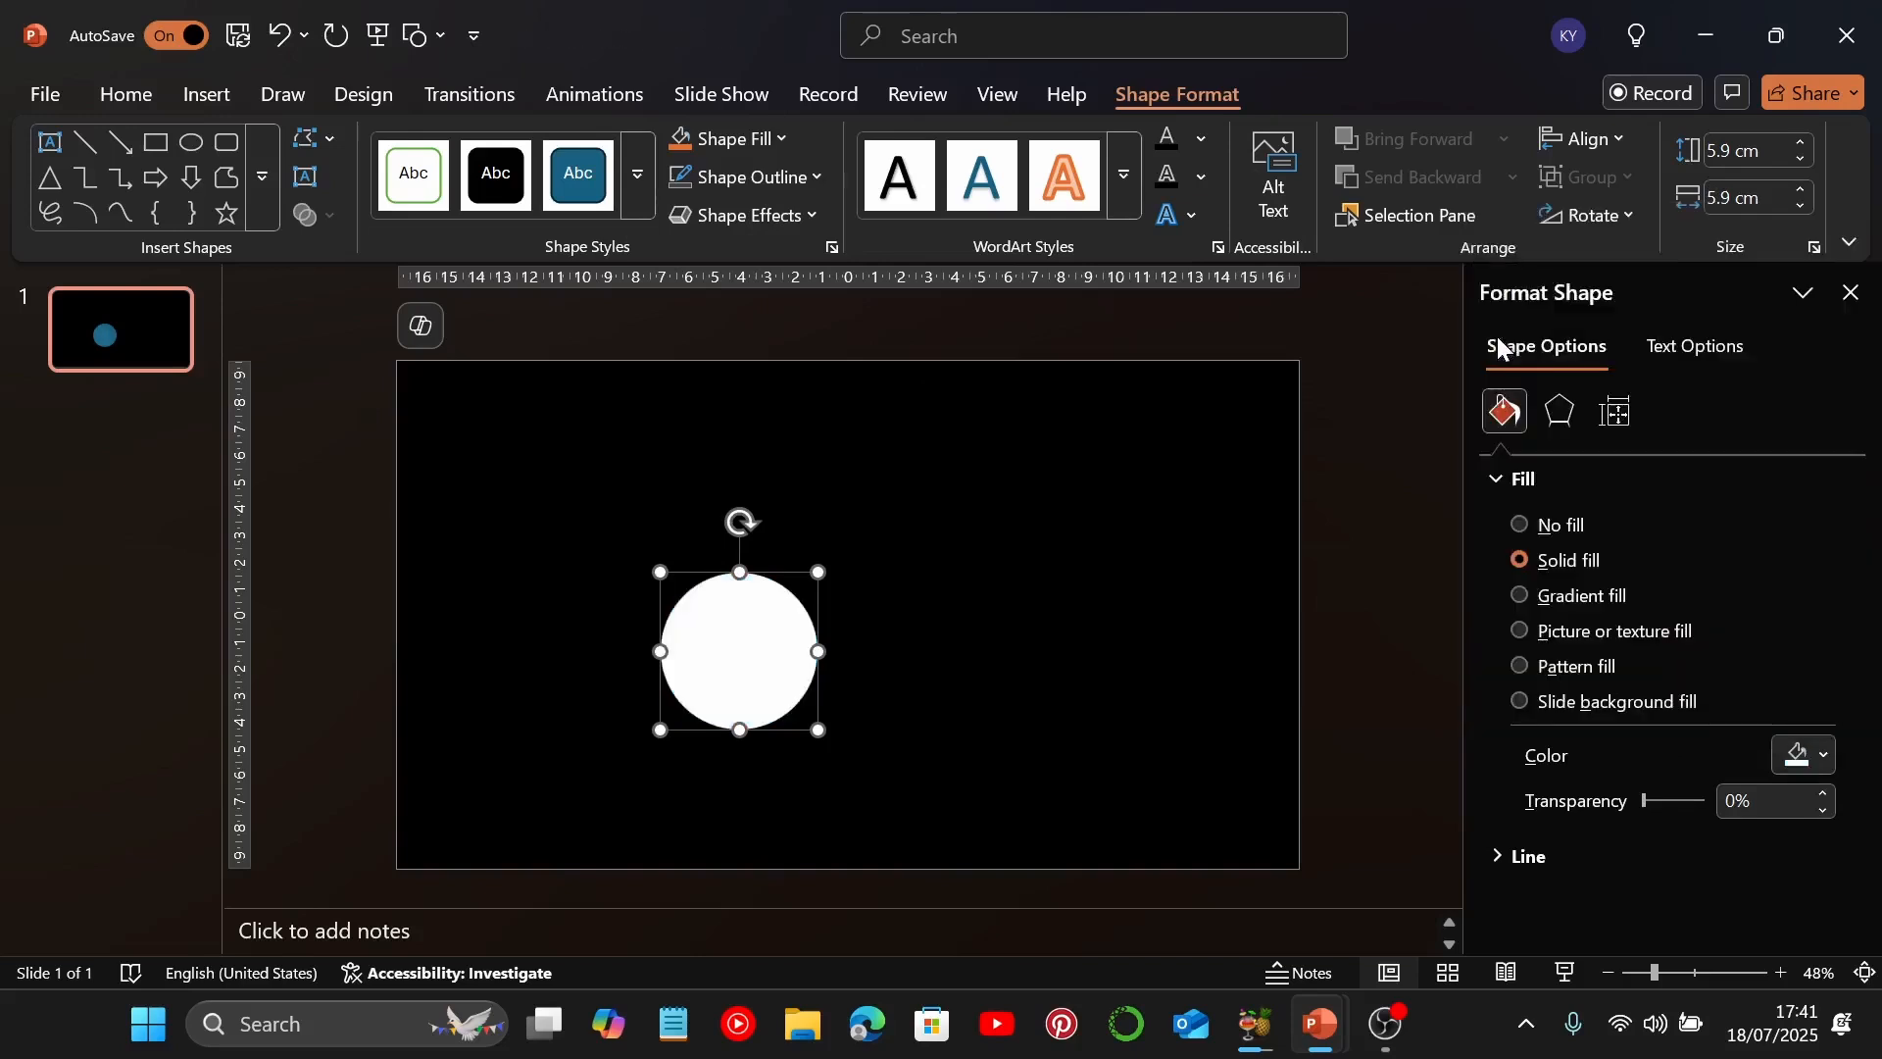
Move the white circle just left of the slide's centre and place a level duplicate to its right with a small gap
{"action": "left_click_drag", "start_coordinate": [736, 646], "coordinate": [761, 618]}
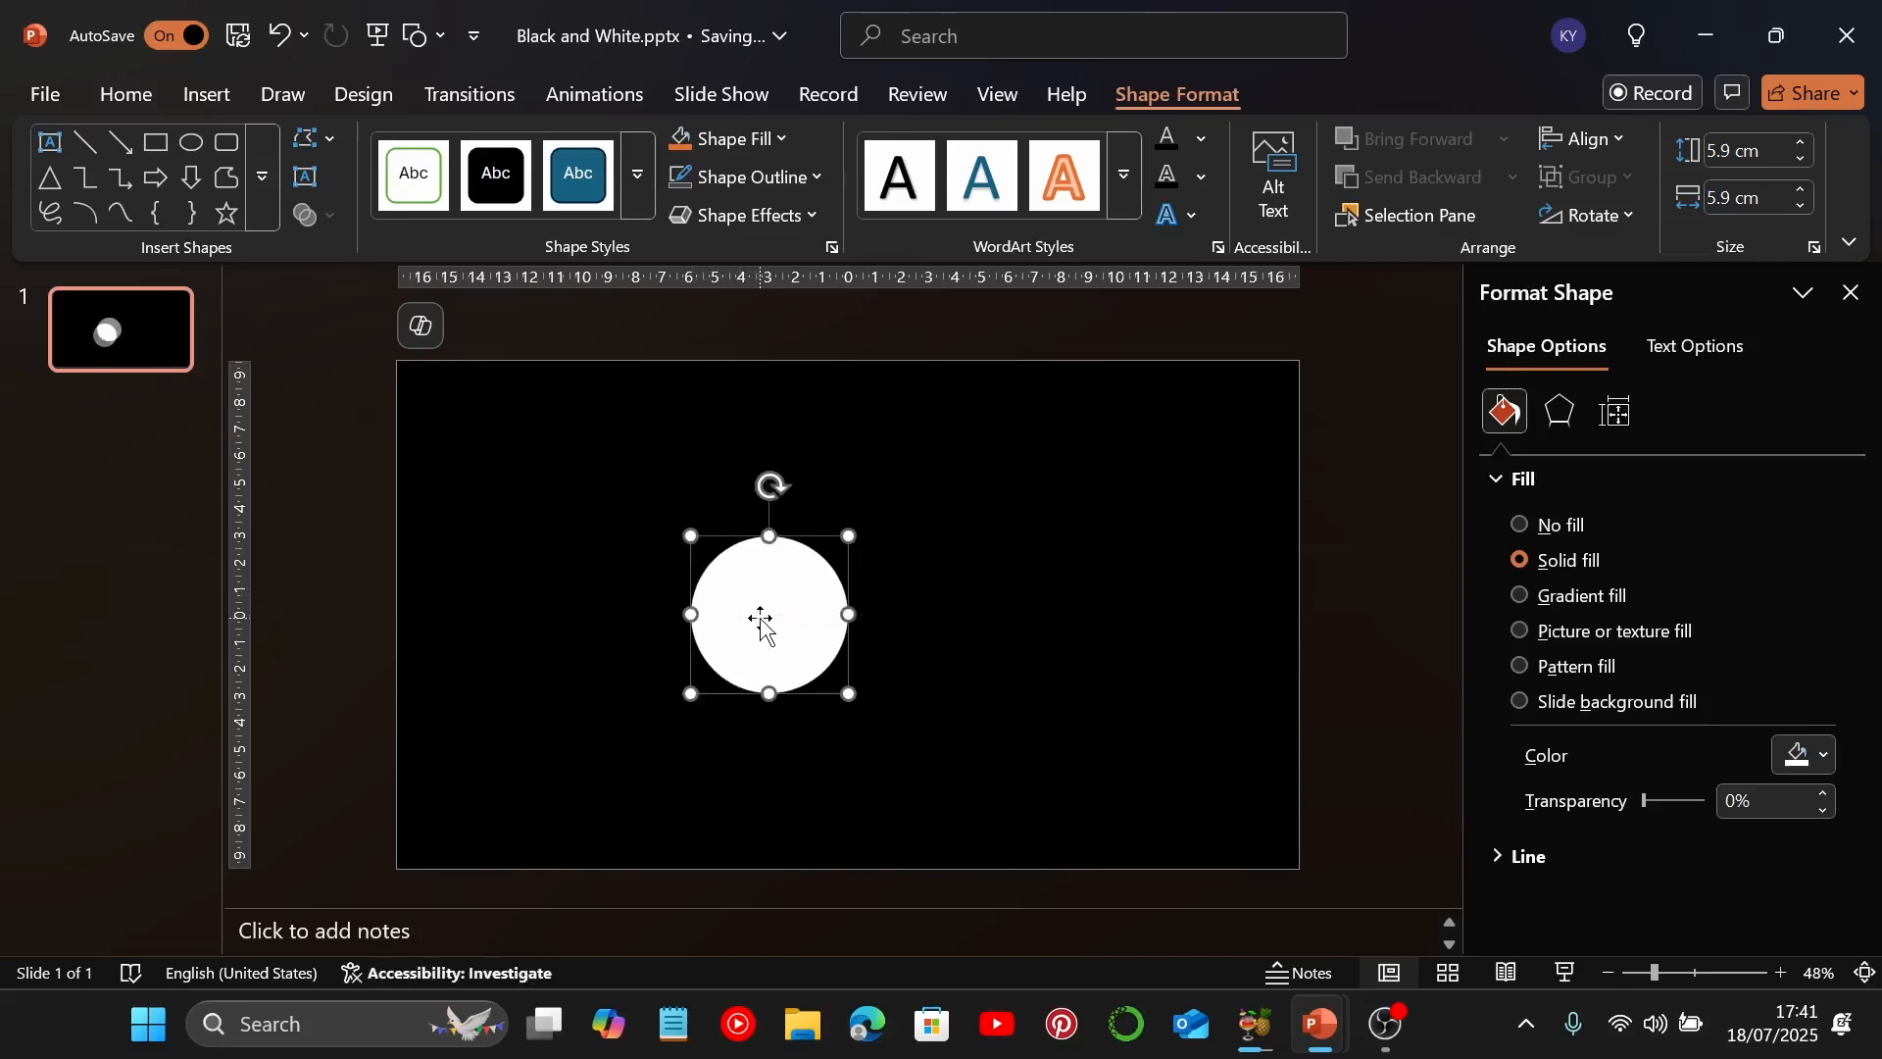
{"action": "key", "text": "Left"}
{"action": "key", "text": "Left"}
{"action": "key", "text": "Left"}
{"action": "key", "text": "Left"}
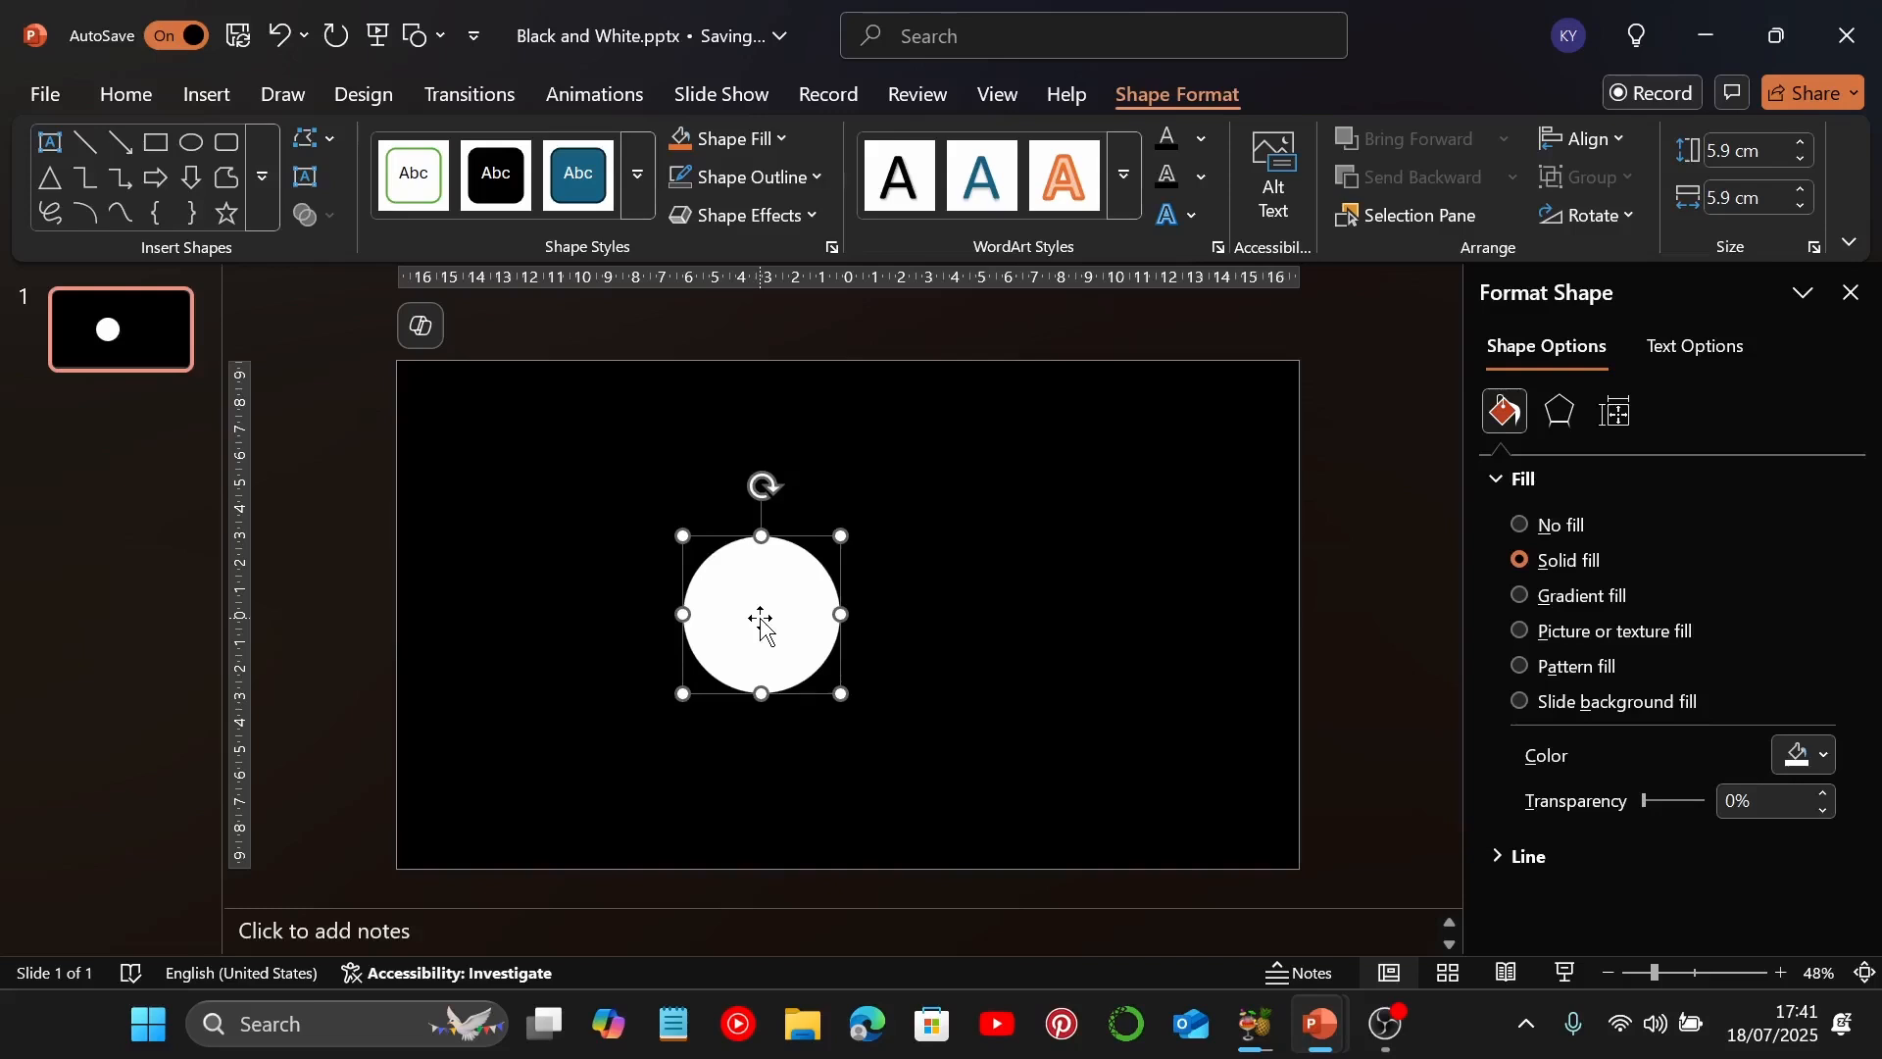
{"action": "left_click_drag", "start_coordinate": [769, 627], "coordinate": [937, 637]}
{"action": "key", "text": "Escape"}
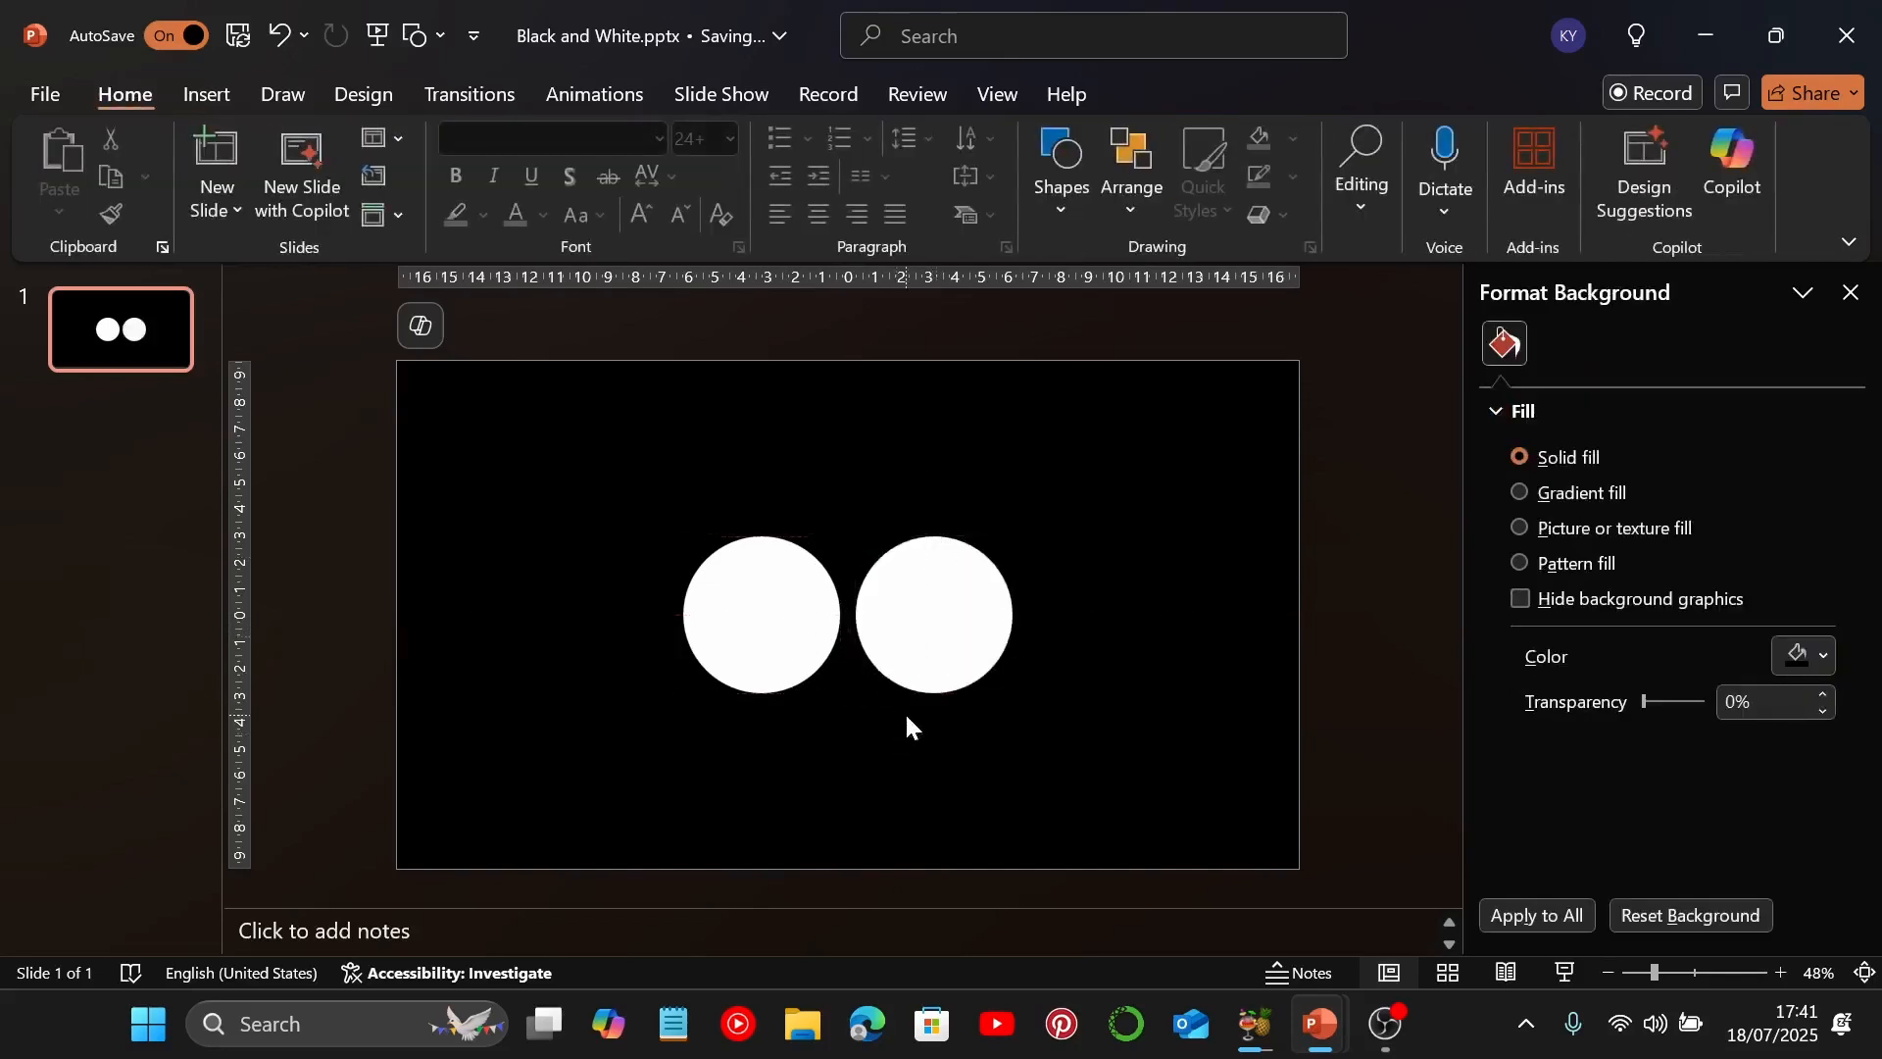
Insert a text box reading "BLACK" and move it onto the left circle
{"action": "left_click", "coordinate": [204, 98]}
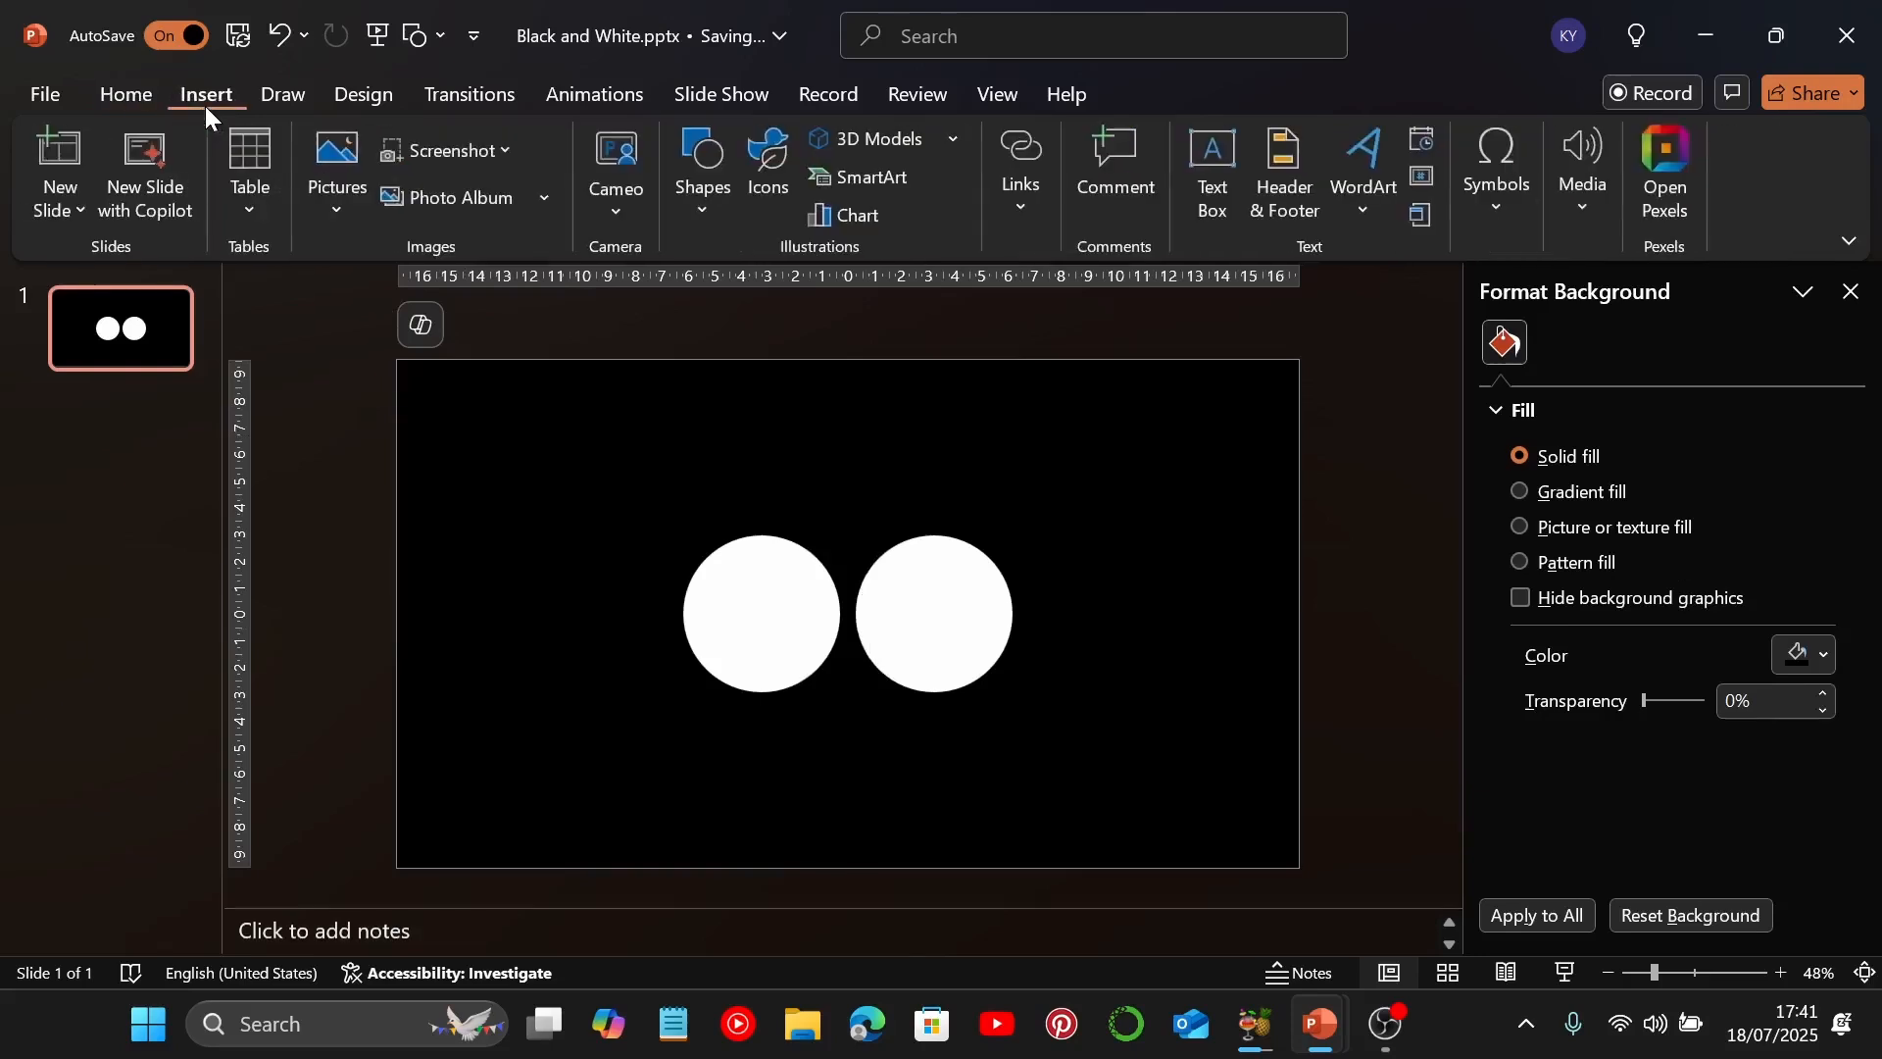
{"action": "left_click", "coordinate": [1216, 167]}
{"action": "key", "text": "Escape"}
{"action": "left_click_drag", "start_coordinate": [691, 546], "coordinate": [811, 577]}
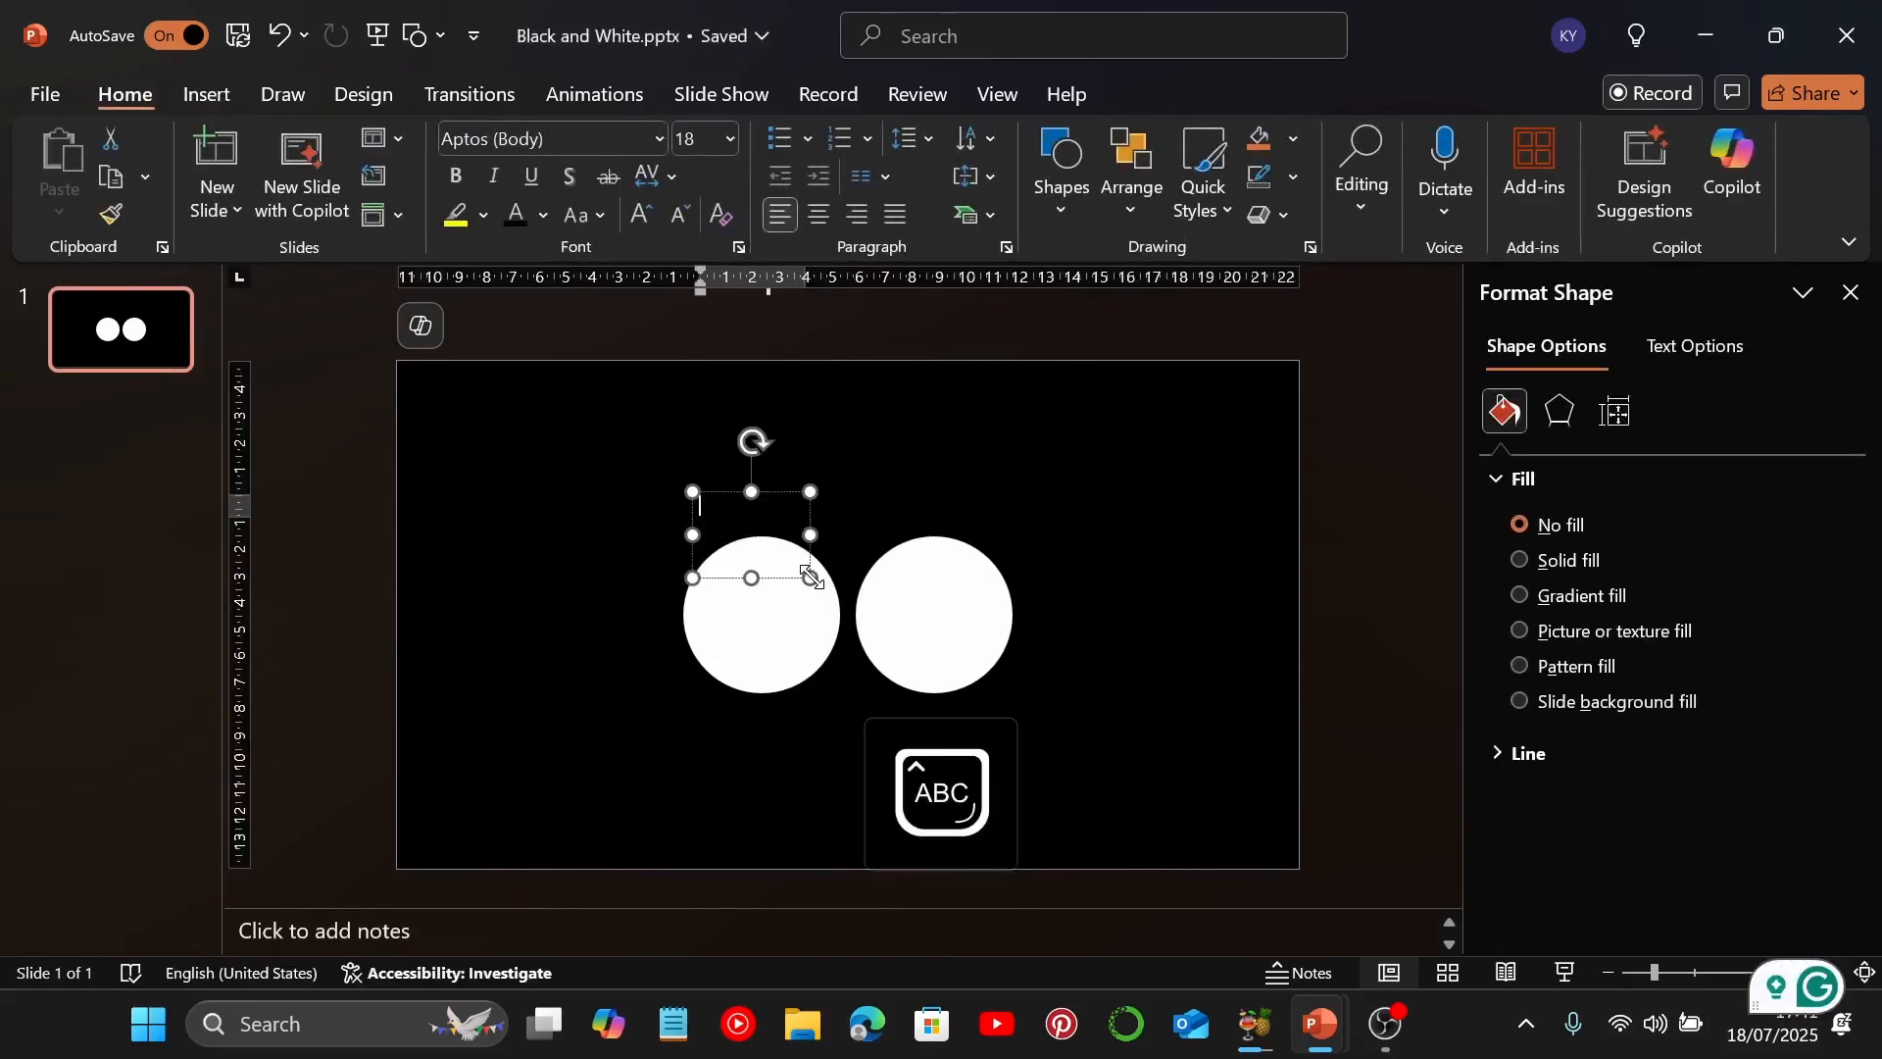
{"action": "type", "text": "W"}
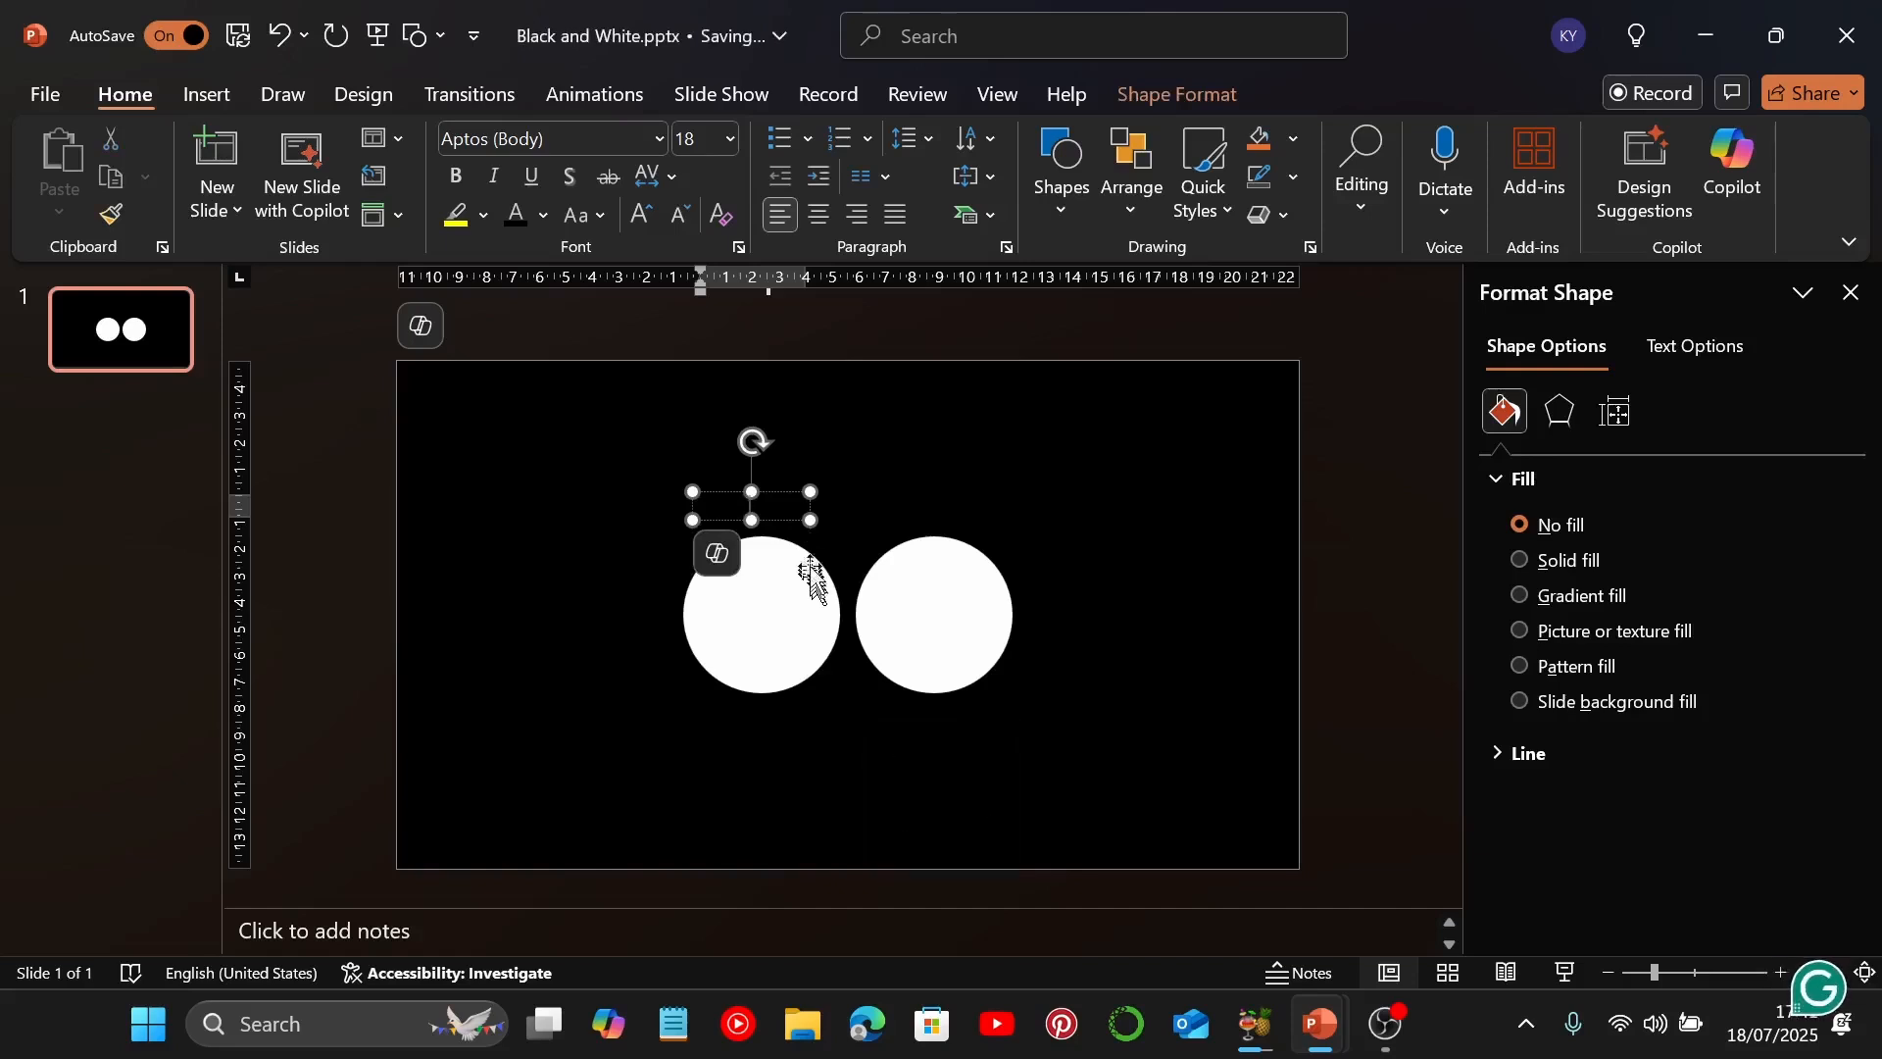
{"action": "left_click_drag", "start_coordinate": [771, 491], "coordinate": [783, 605]}
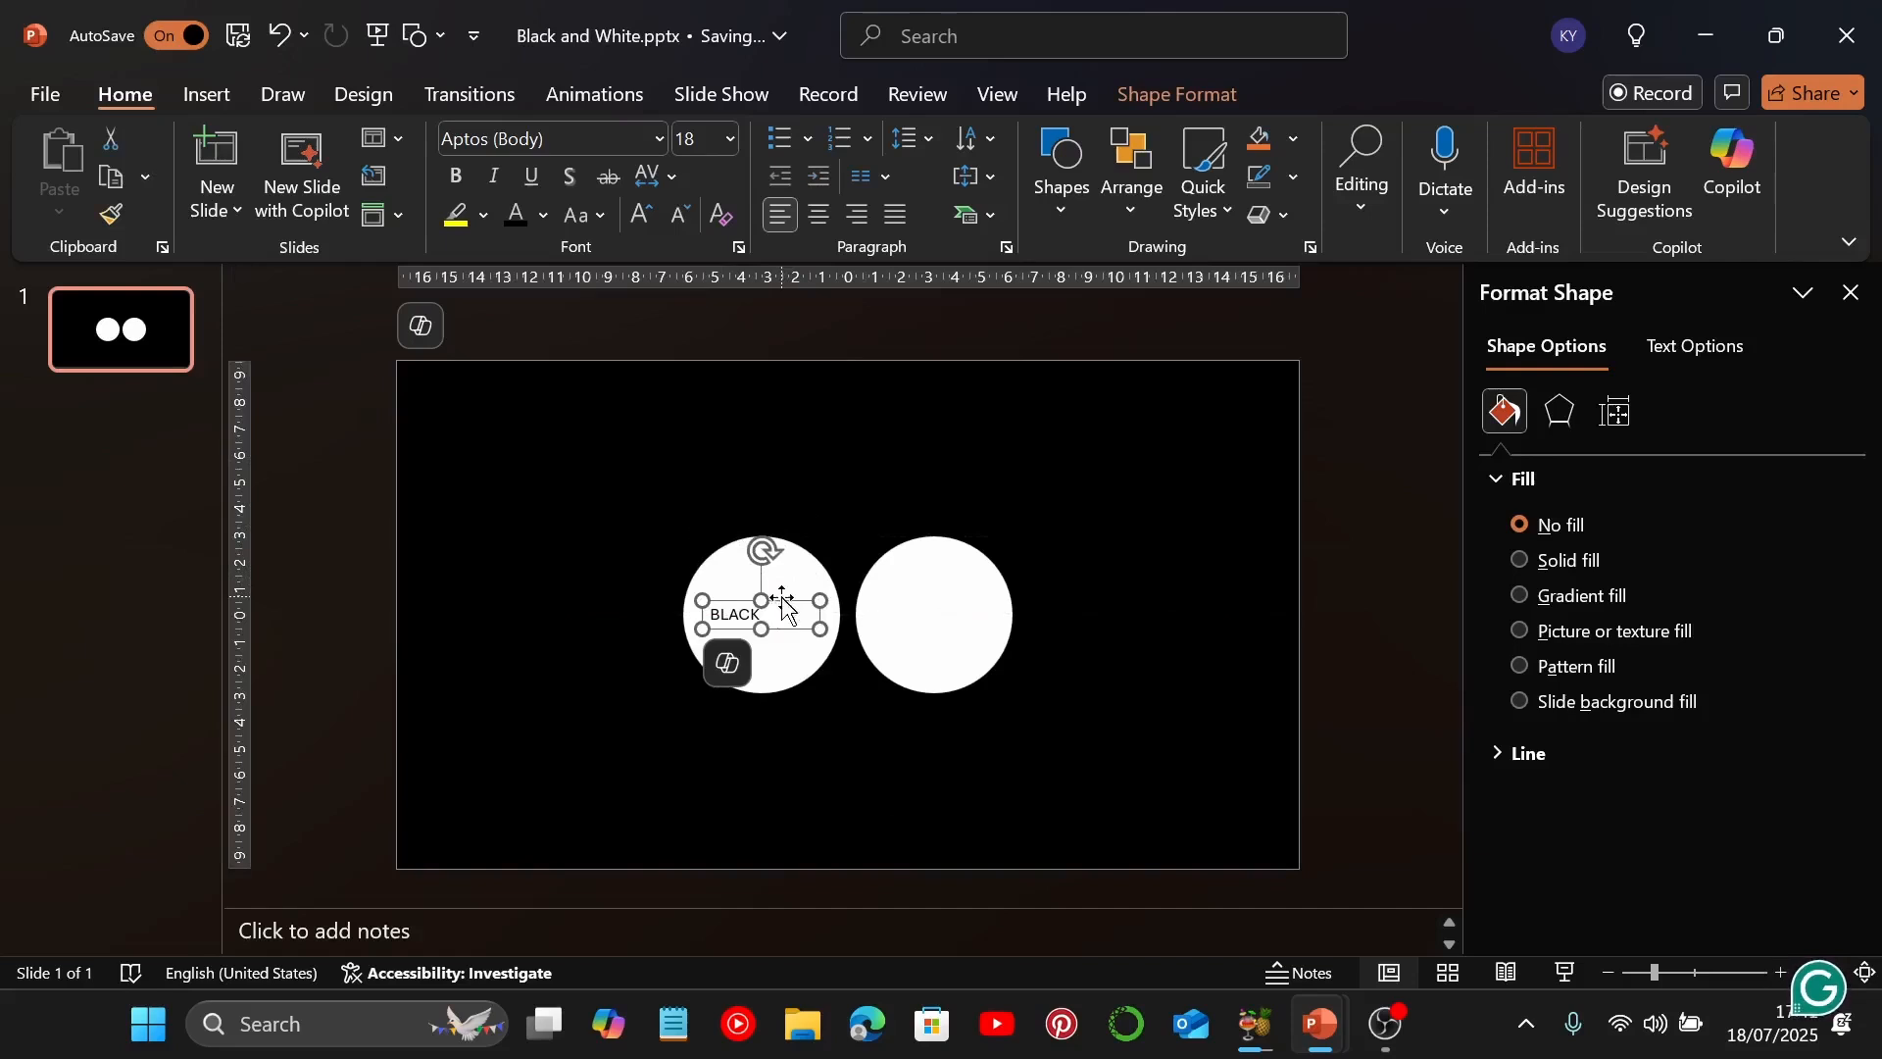
Set the "BLACK" text to the Montserrat font at size 44
{"action": "left_click", "coordinate": [656, 138]}
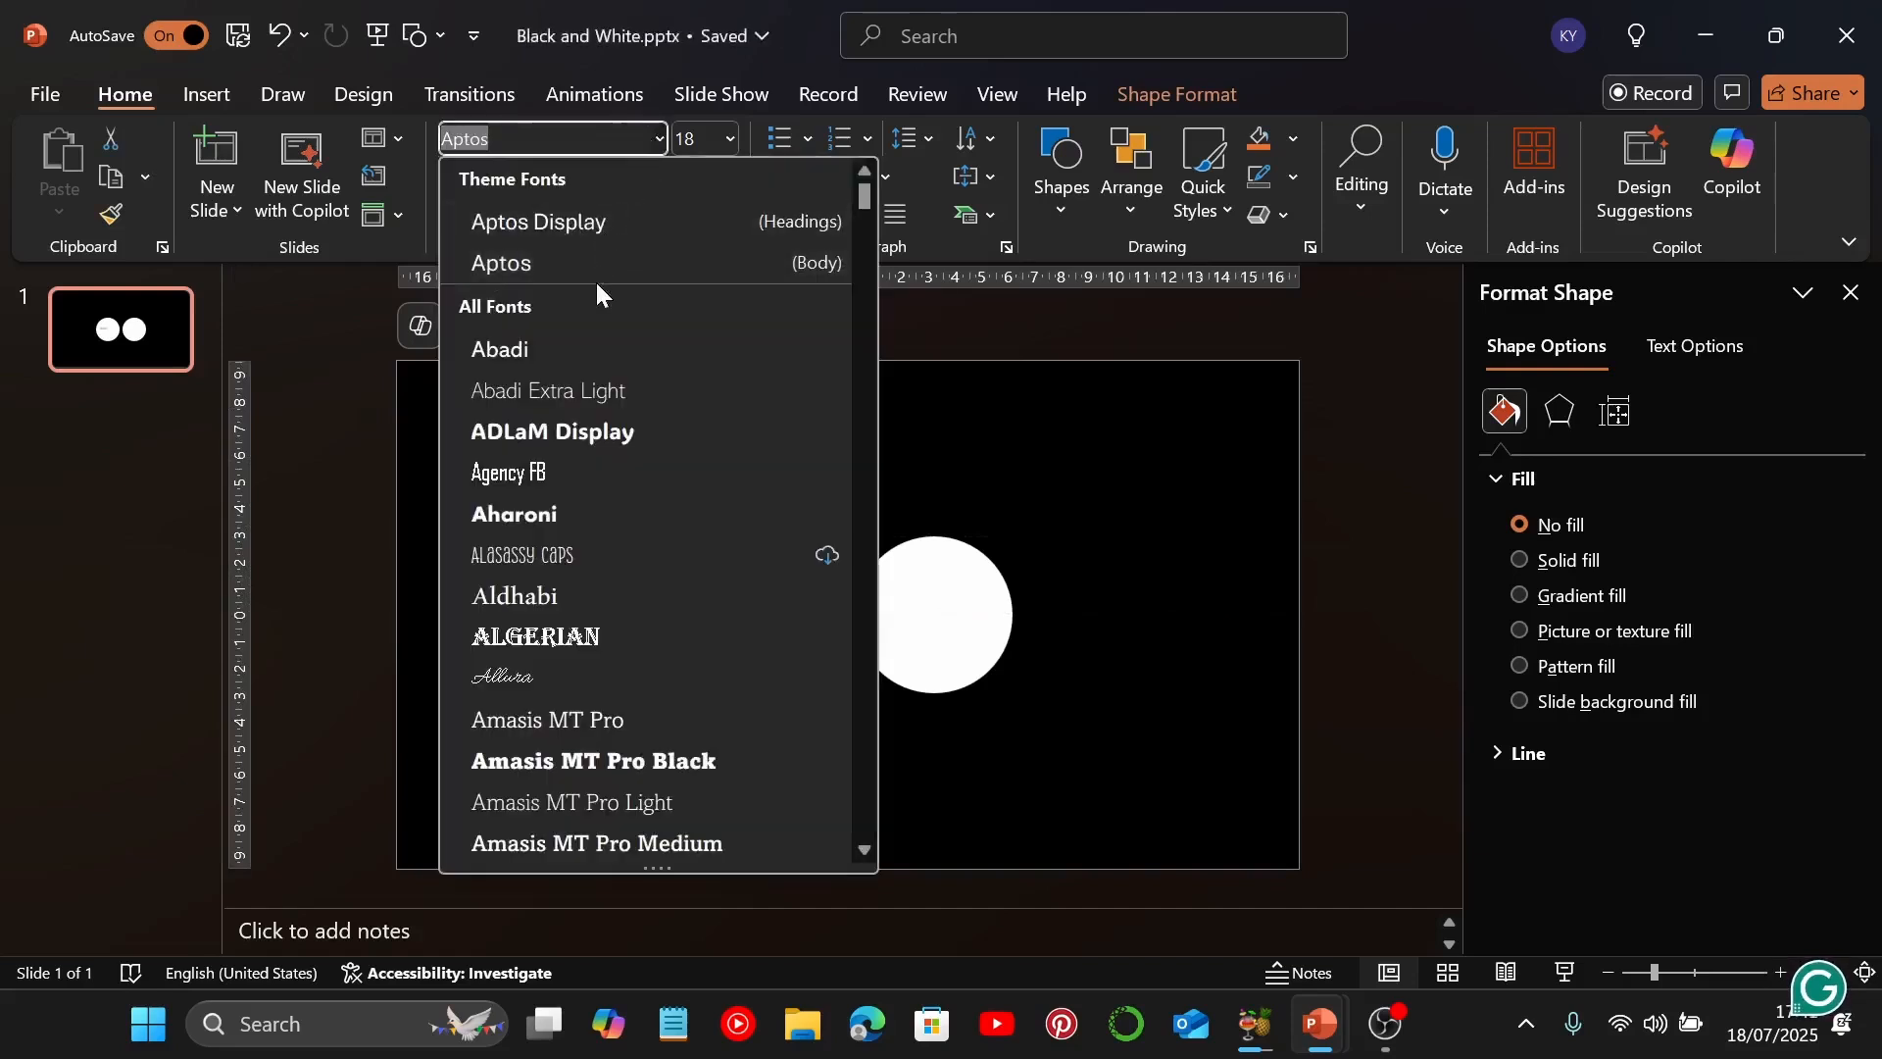
{"action": "type", "text": "M"}
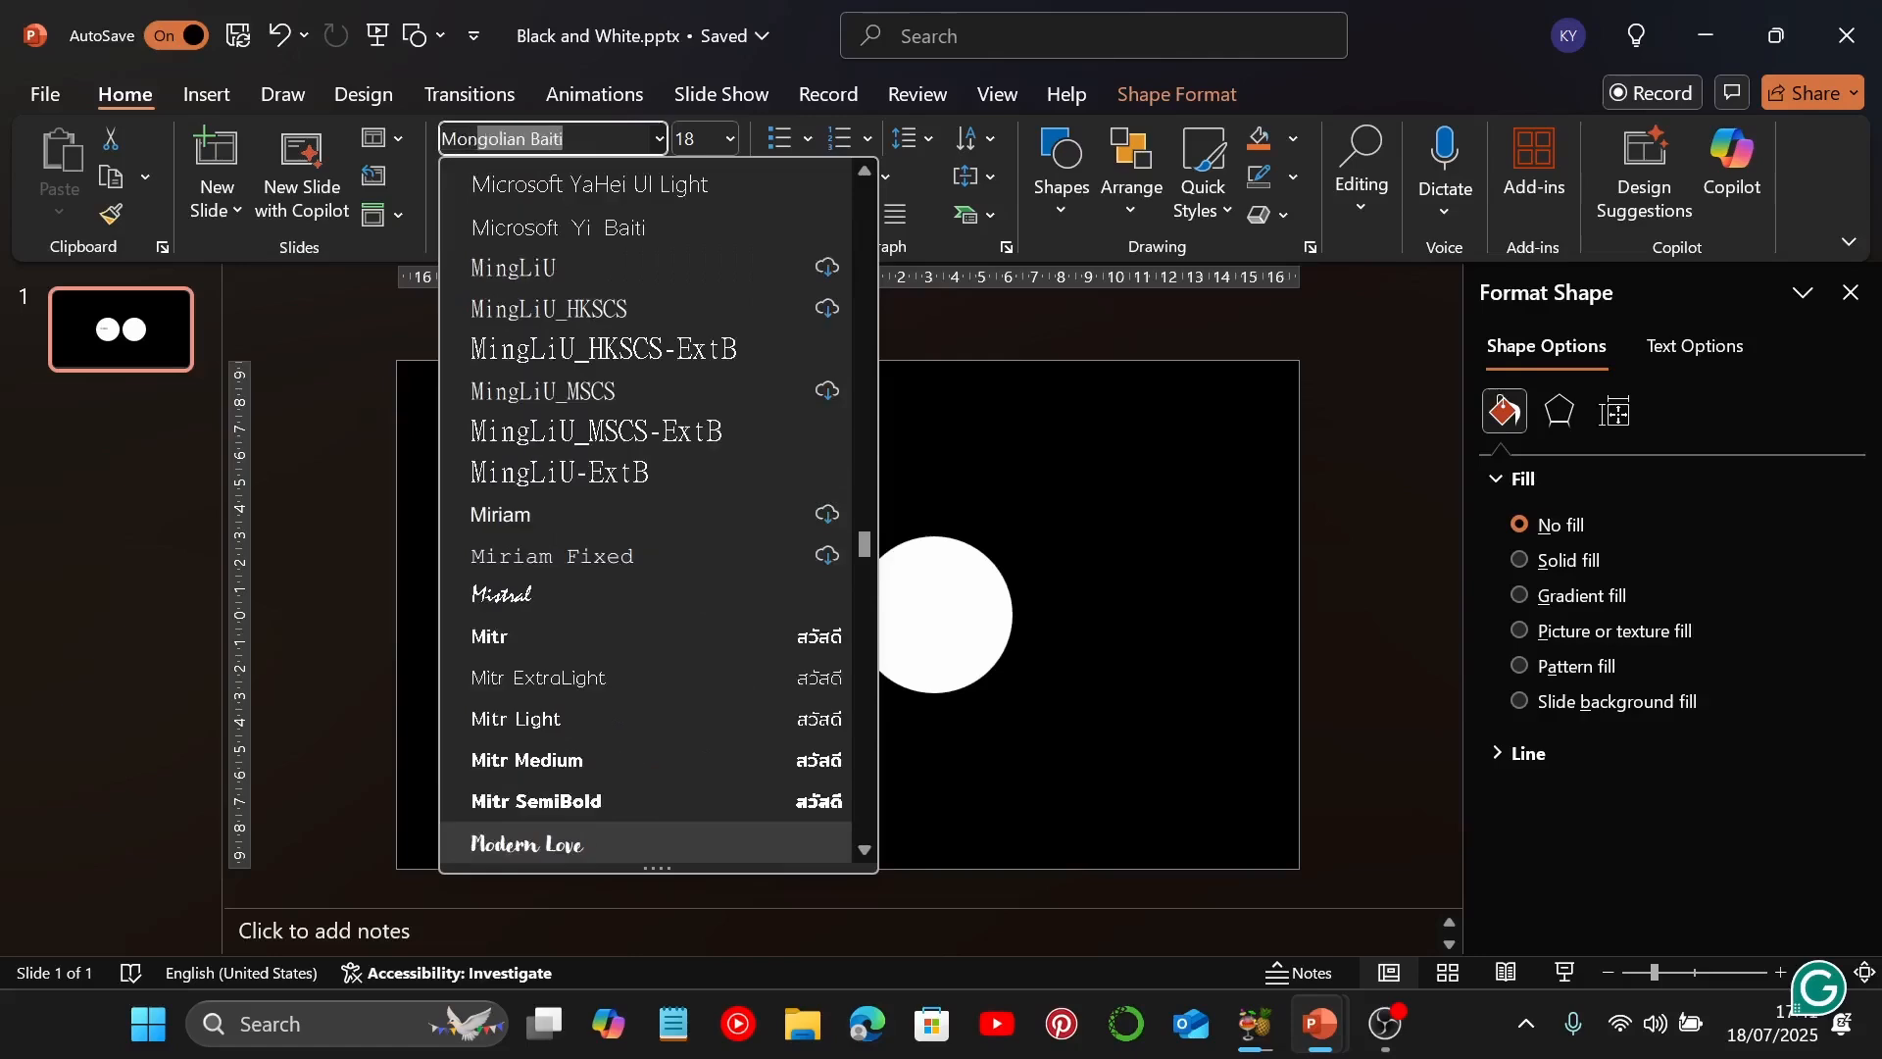
{"action": "type", "text": "ontserrat"}
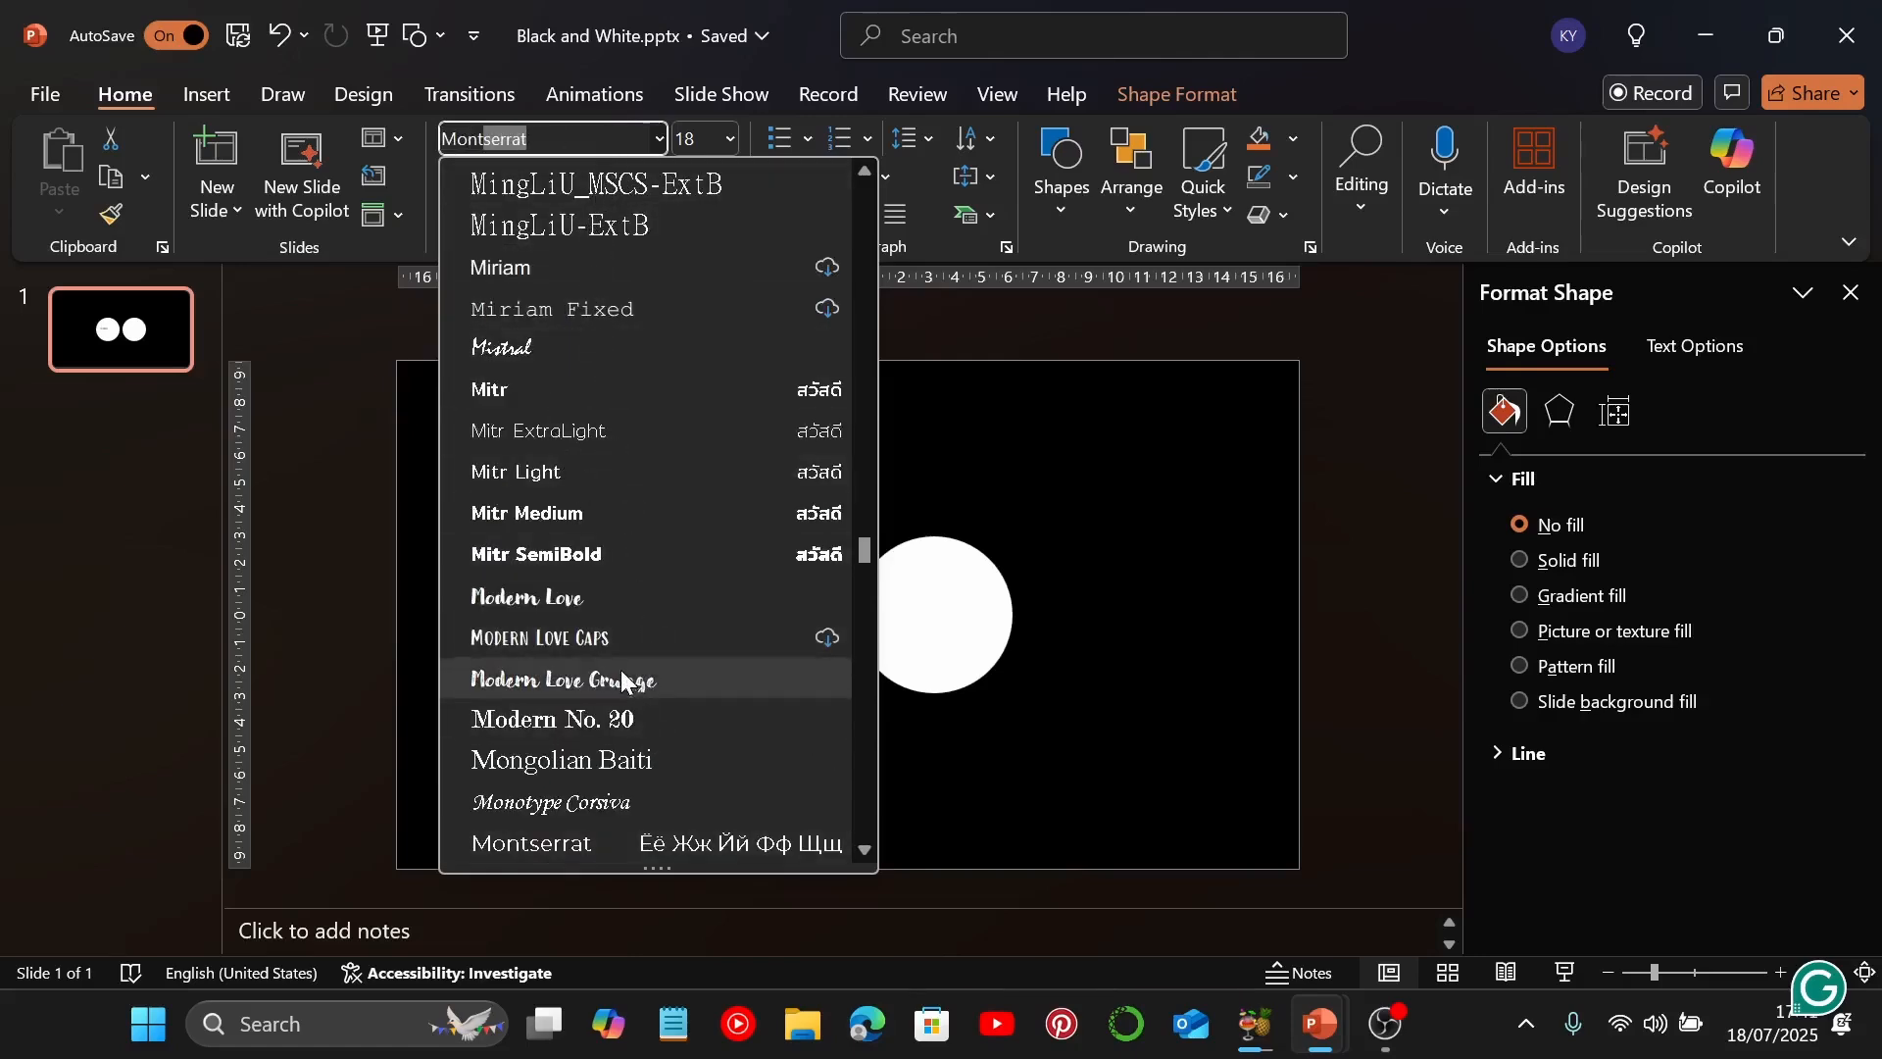
{"action": "scroll", "coordinate": [623, 681], "scroll_direction": "down", "scroll_amount": 2}
{"action": "left_click", "coordinate": [617, 603]}
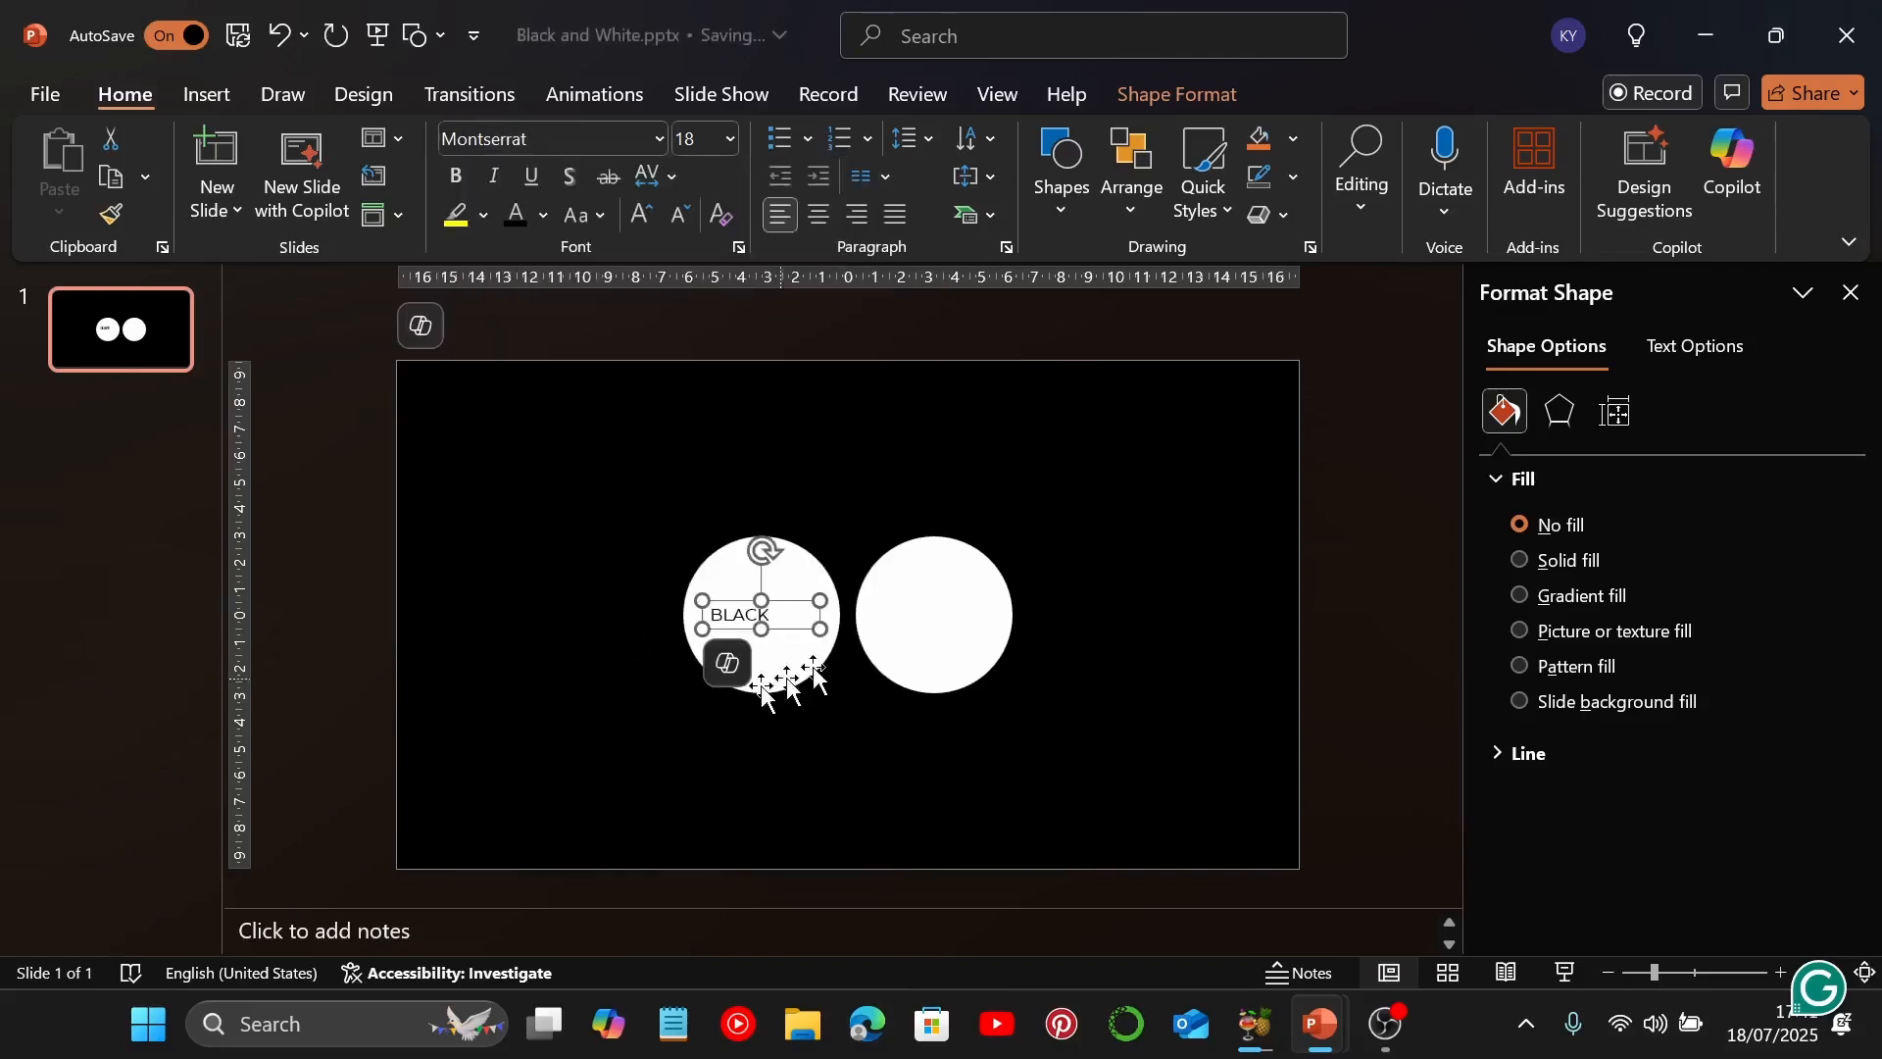
{"action": "left_click", "coordinate": [699, 135]}
{"action": "type", "text": "44"}
{"action": "key", "text": "Return"}
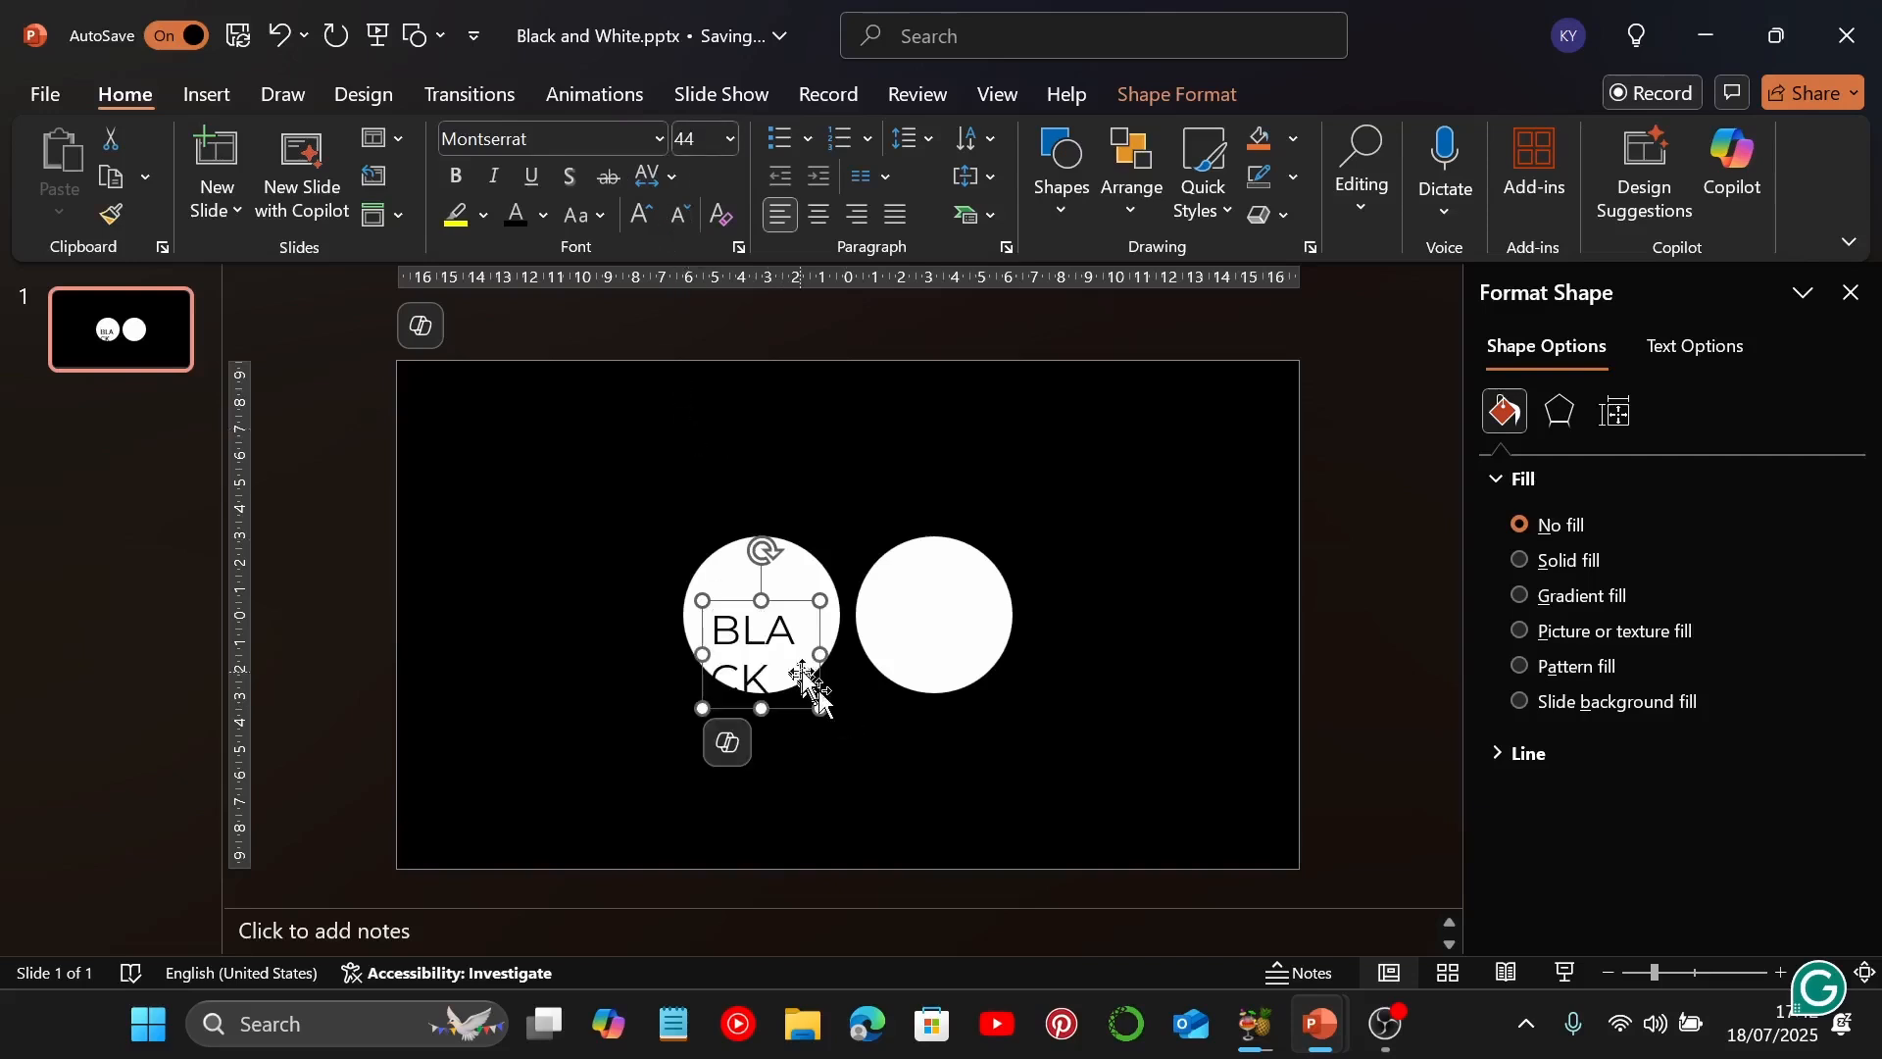
Widen the "BLACK" text box to fit one line and centre the text over the left circle
{"action": "left_click_drag", "start_coordinate": [820, 654], "coordinate": [849, 616]}
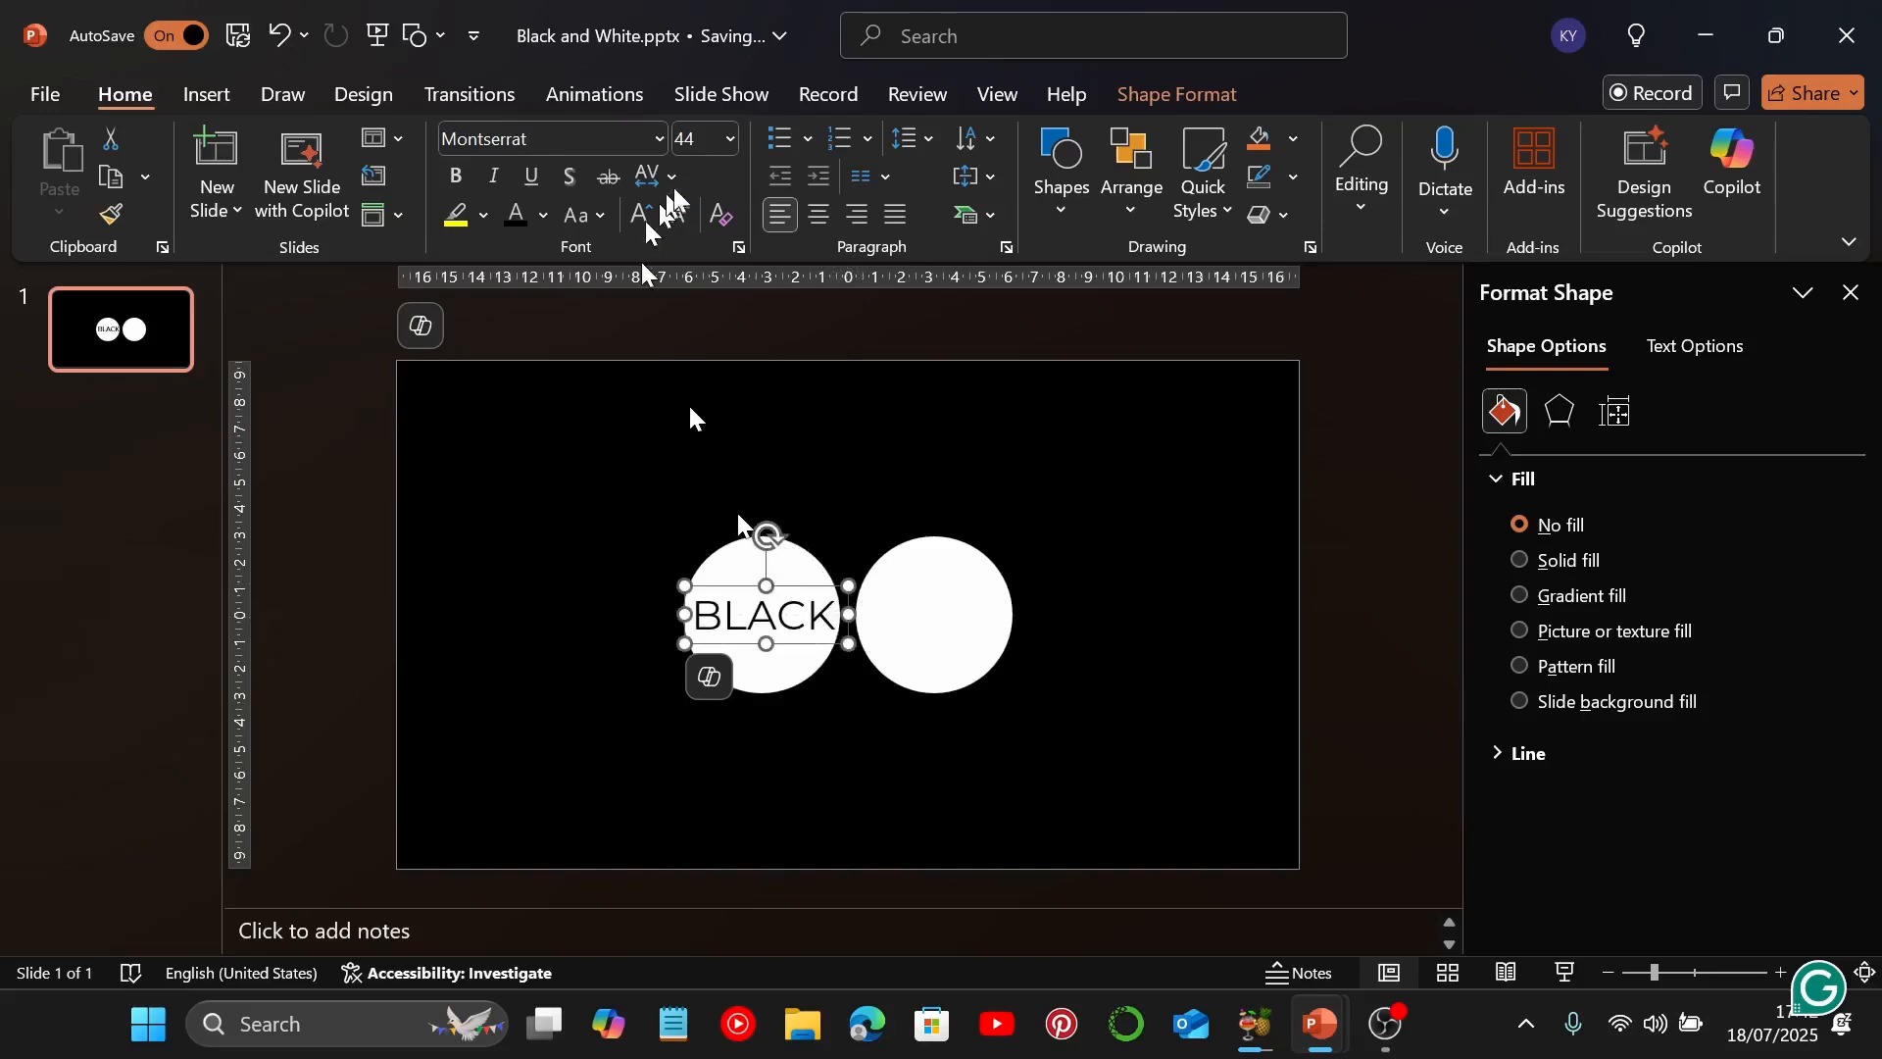
{"action": "left_click", "coordinate": [819, 214]}
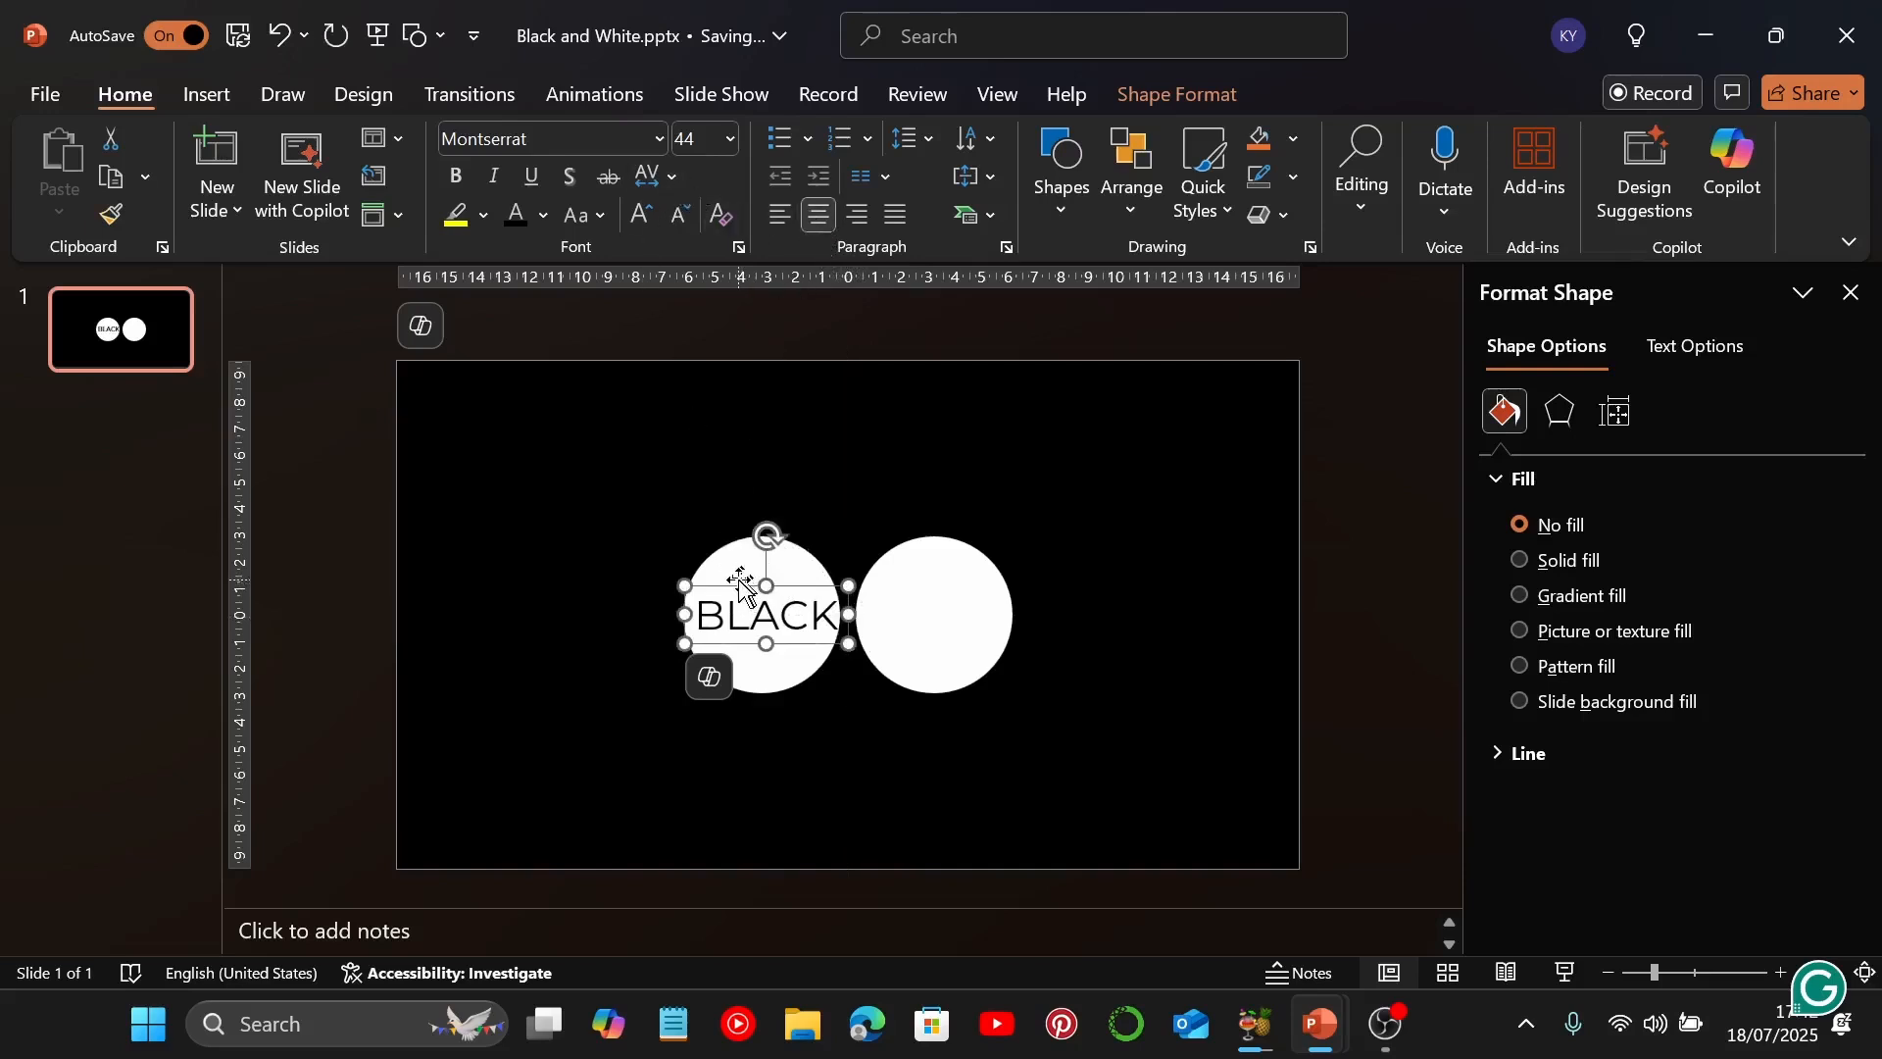
{"action": "left_click_drag", "start_coordinate": [740, 588], "coordinate": [734, 582]}
Group the "BLACK" text box with the left circle
{"action": "left_click_drag", "start_coordinate": [615, 468], "coordinate": [855, 780]}
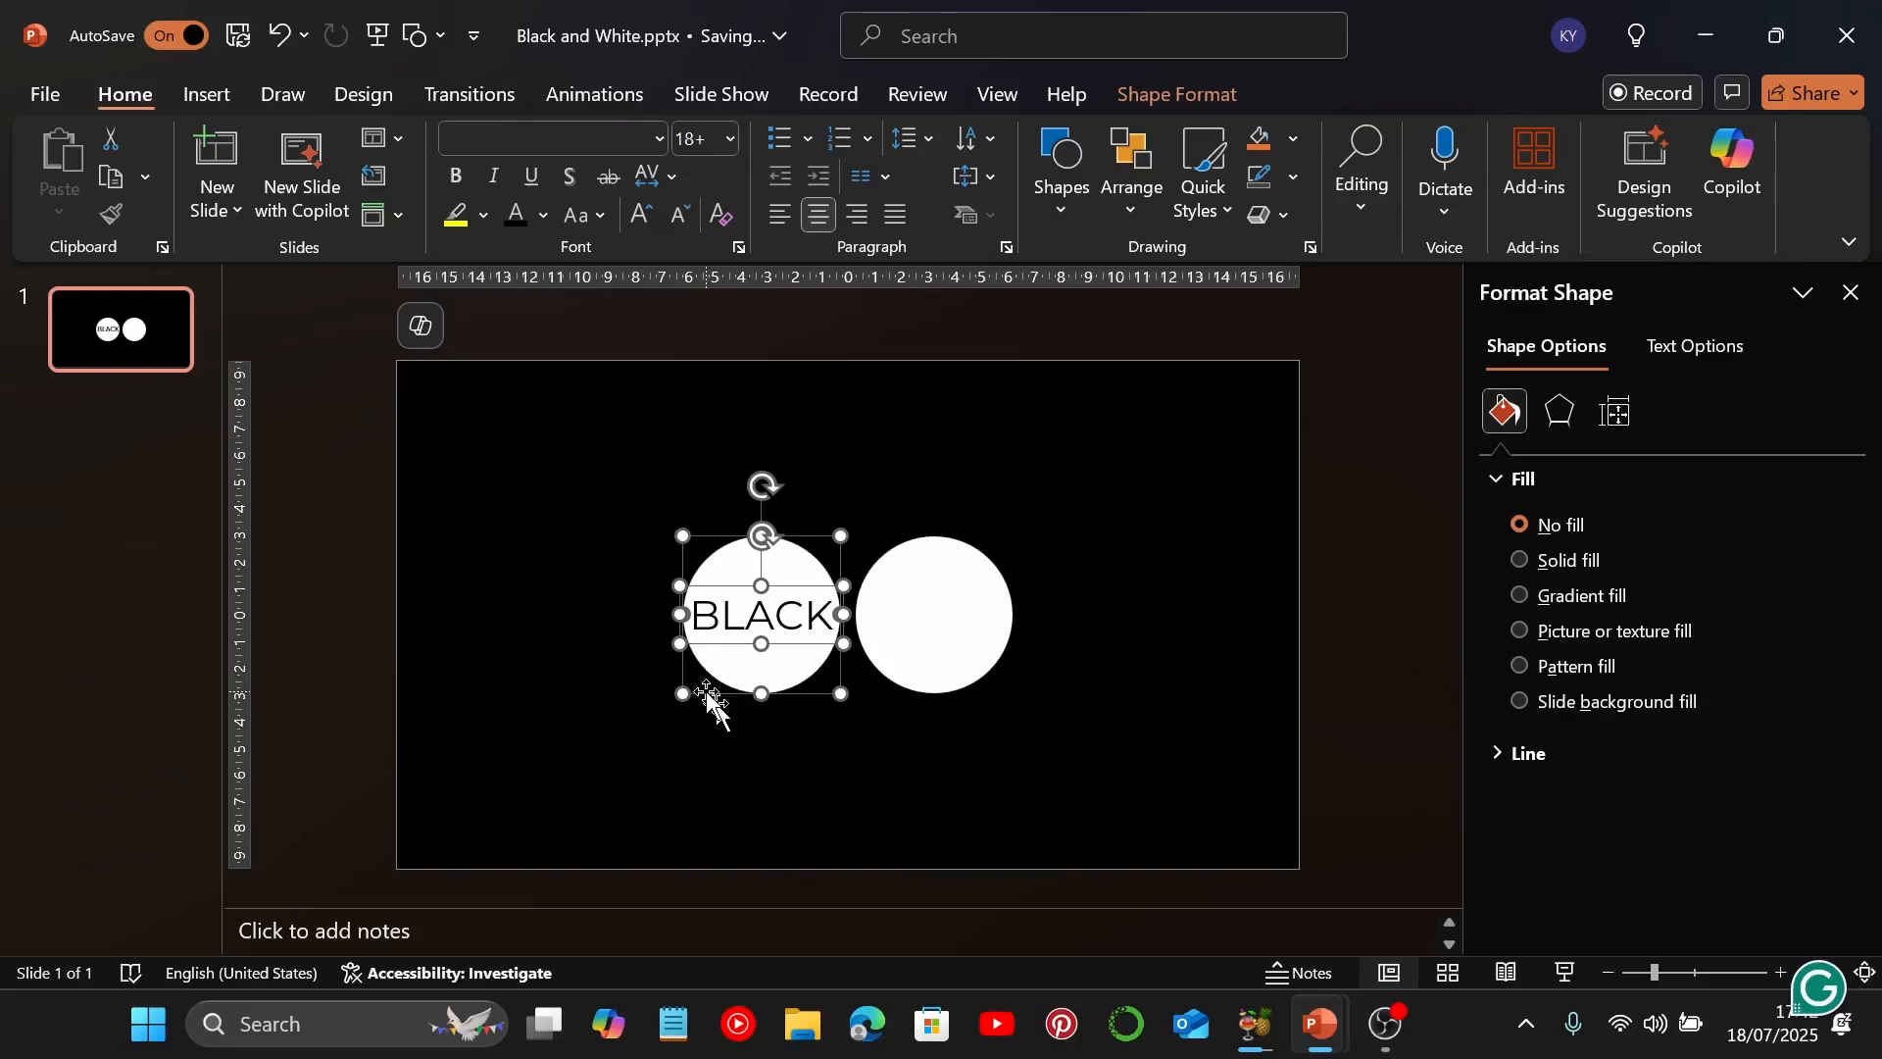
{"action": "key", "text": "ctrl+g"}
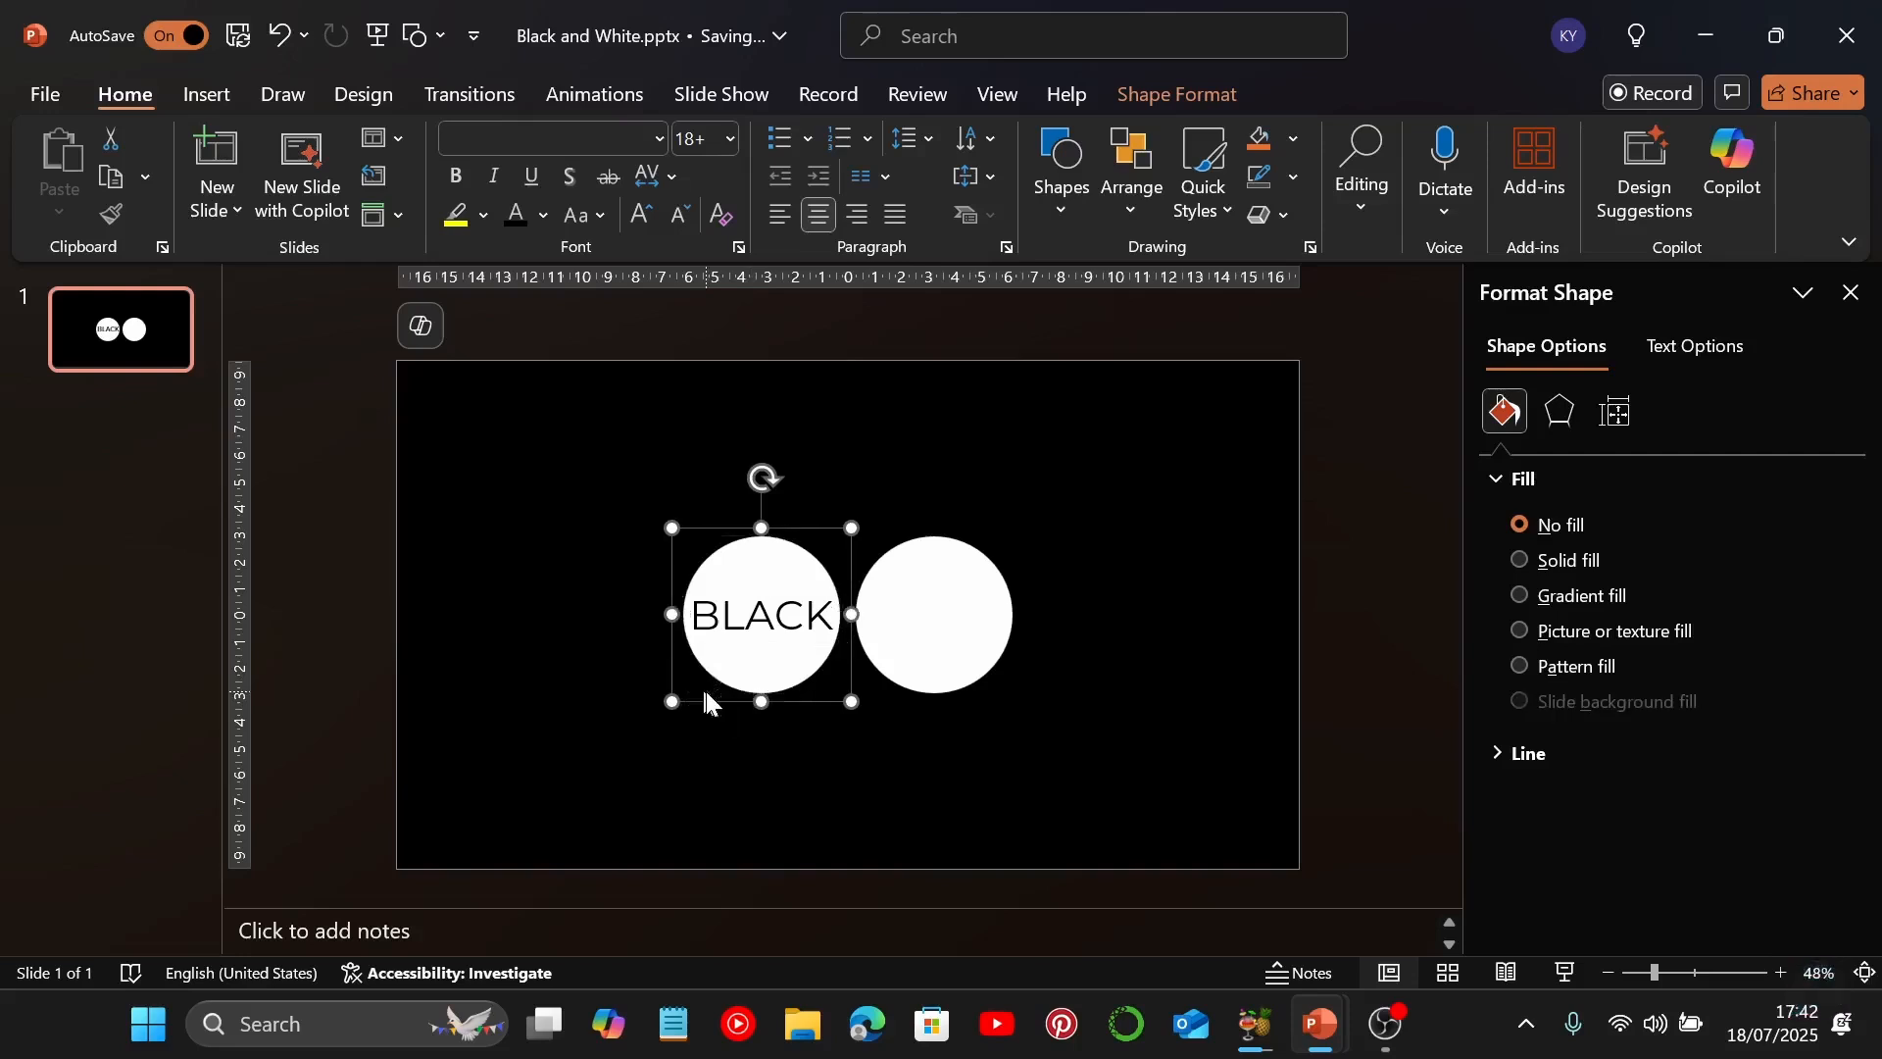
{"action": "left_click", "coordinate": [838, 439]}
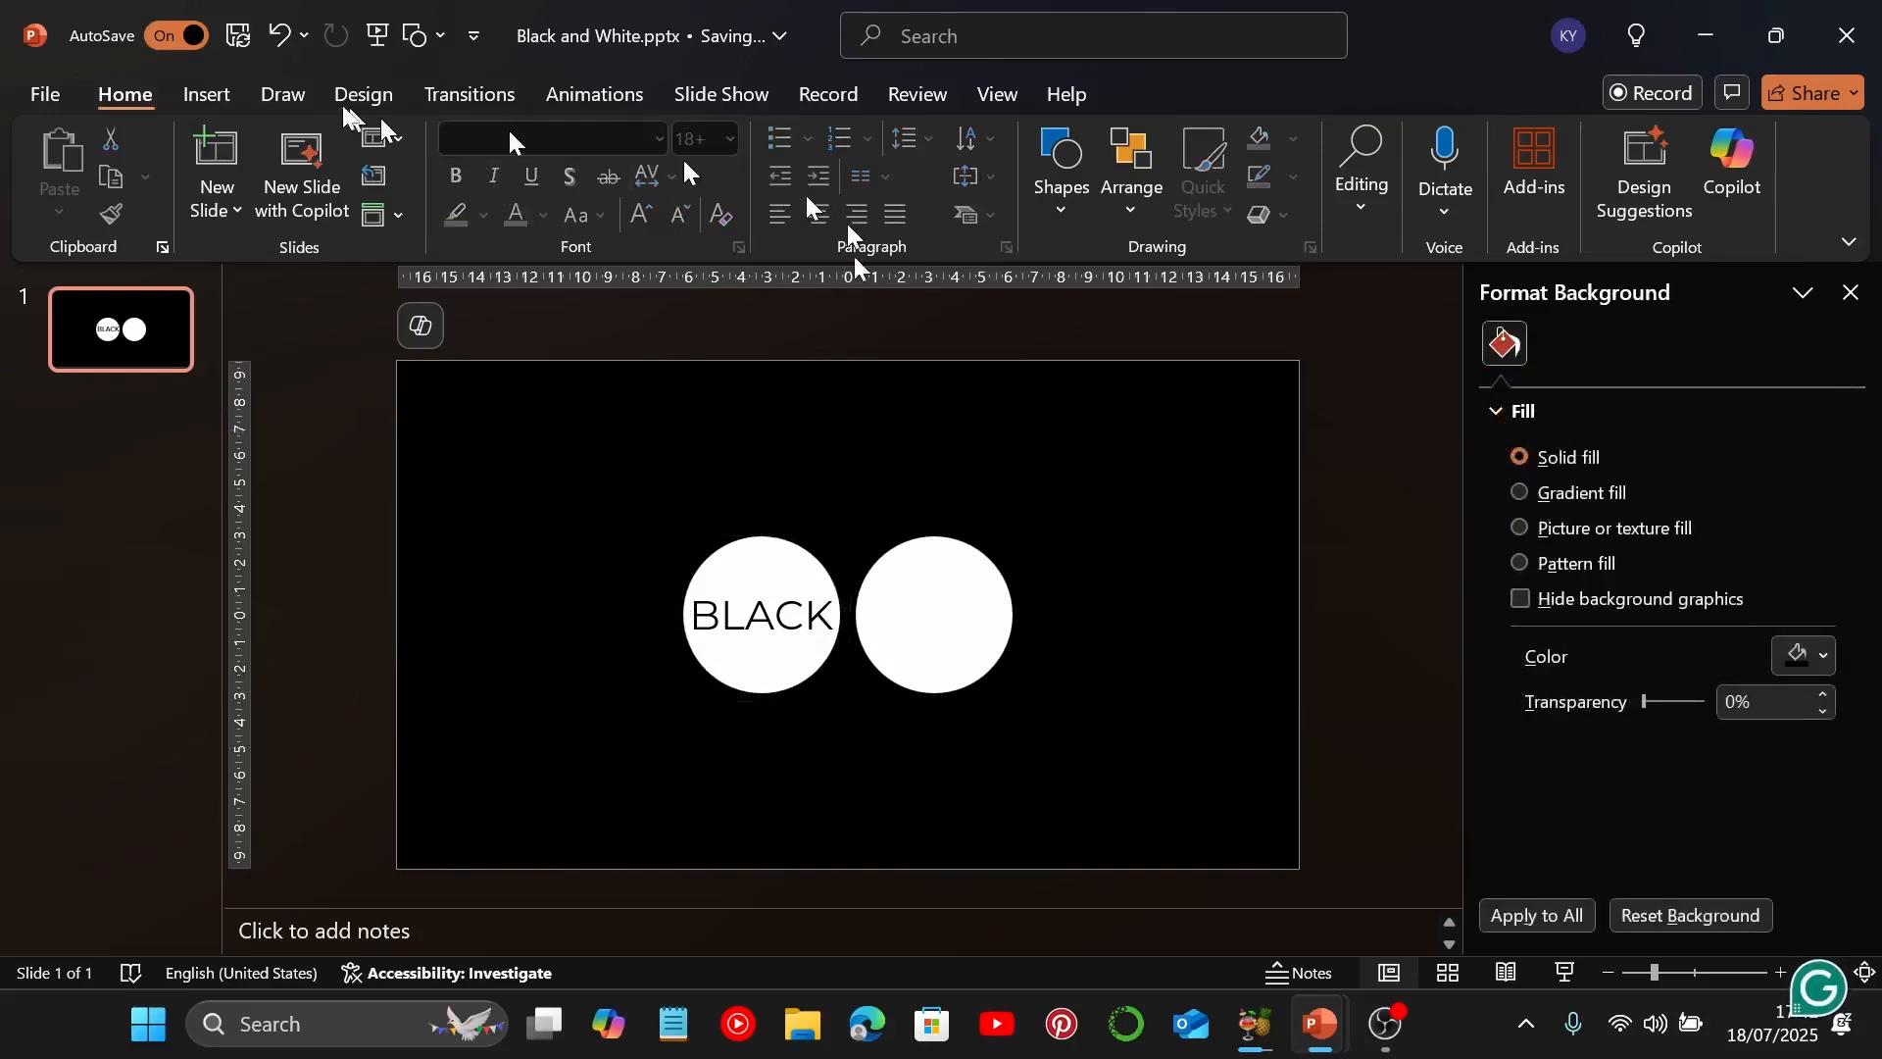
Insert a text box reading "WHITE" on the right circle
{"action": "left_click", "coordinate": [215, 96]}
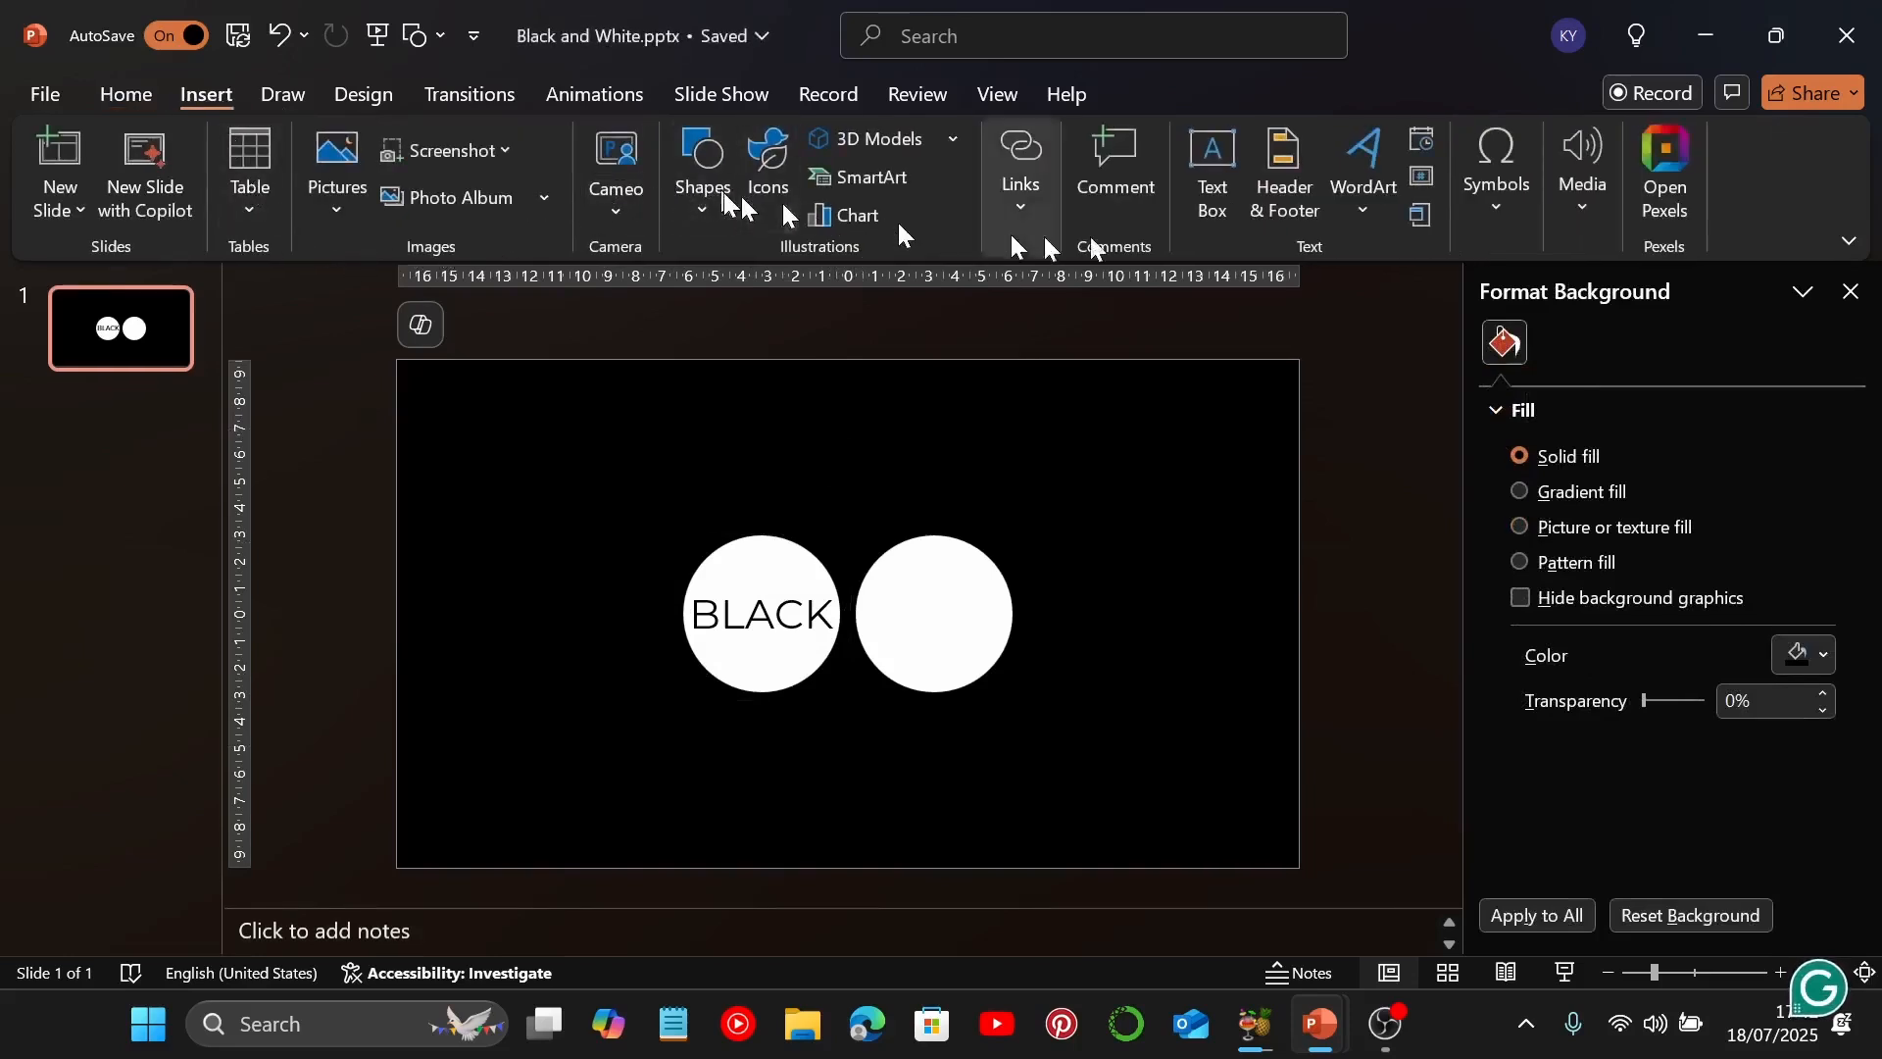
{"action": "left_click", "coordinate": [1227, 188]}
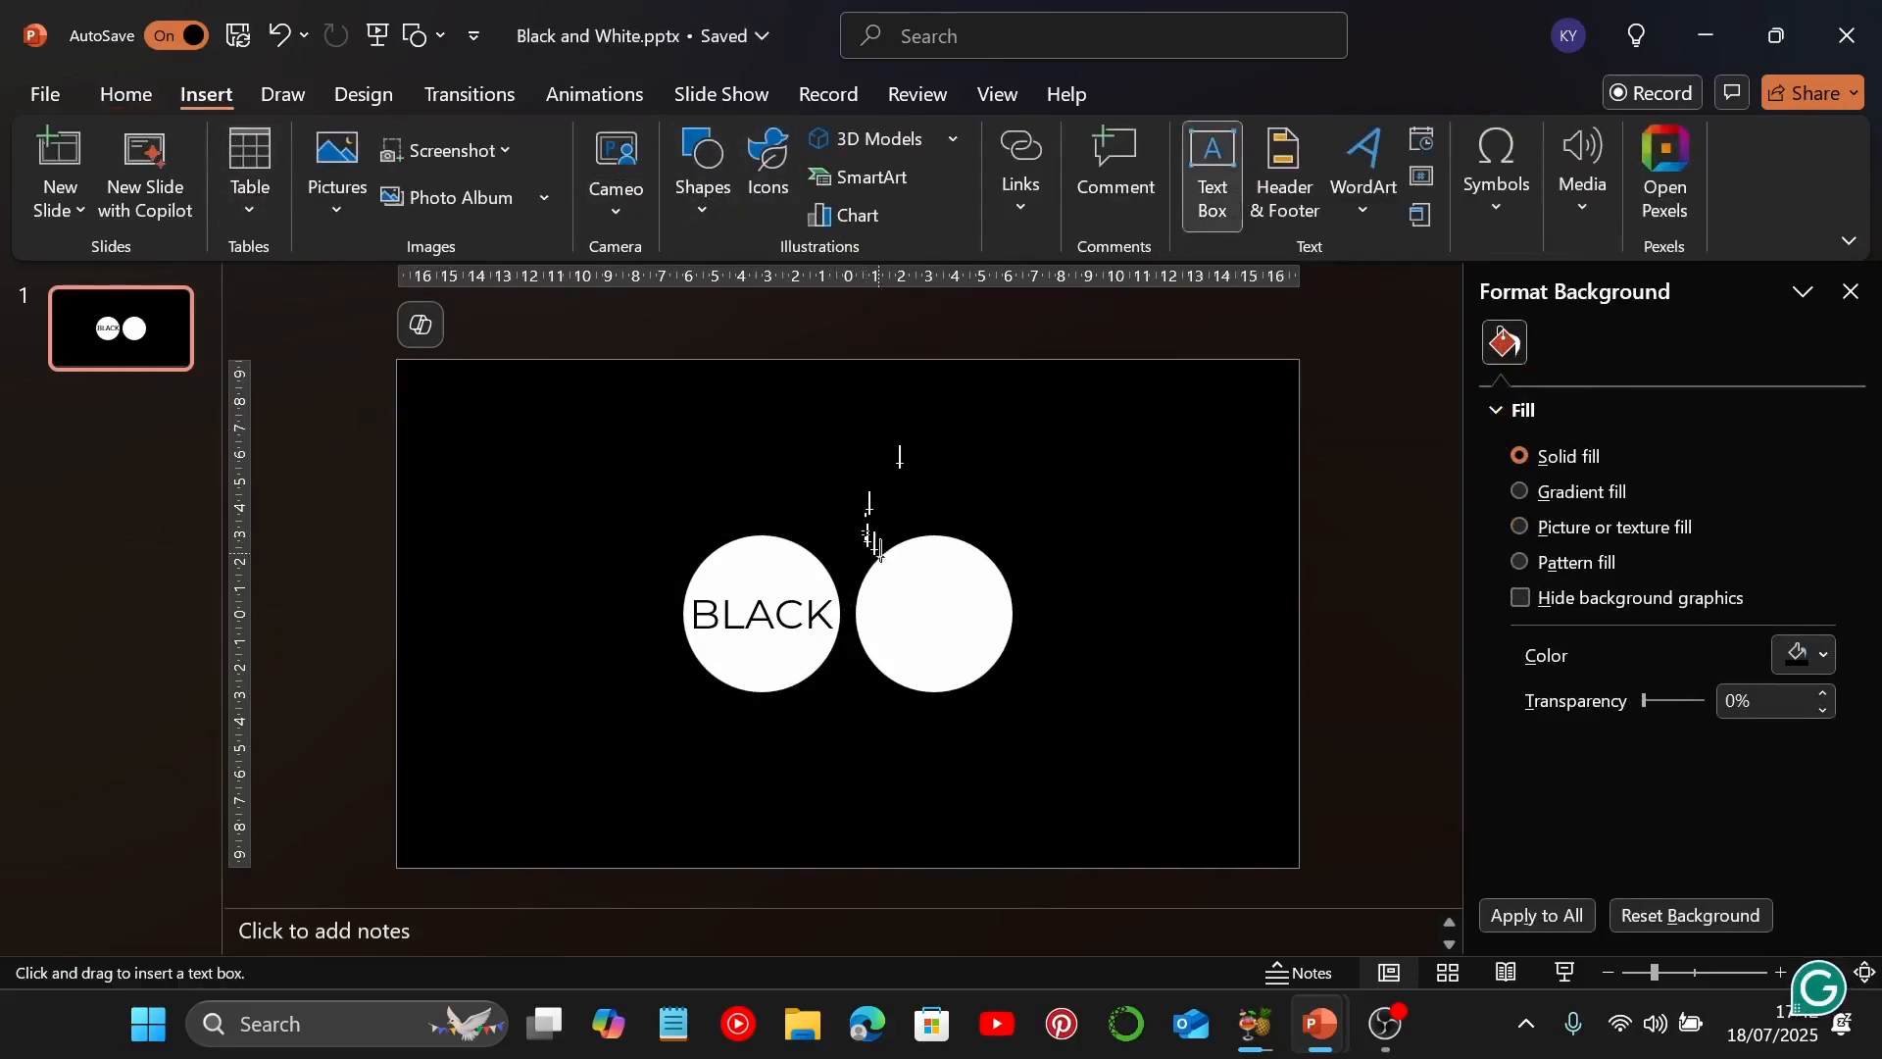
{"action": "left_click_drag", "start_coordinate": [884, 579], "coordinate": [1000, 628]}
{"action": "type", "text": "WH"}
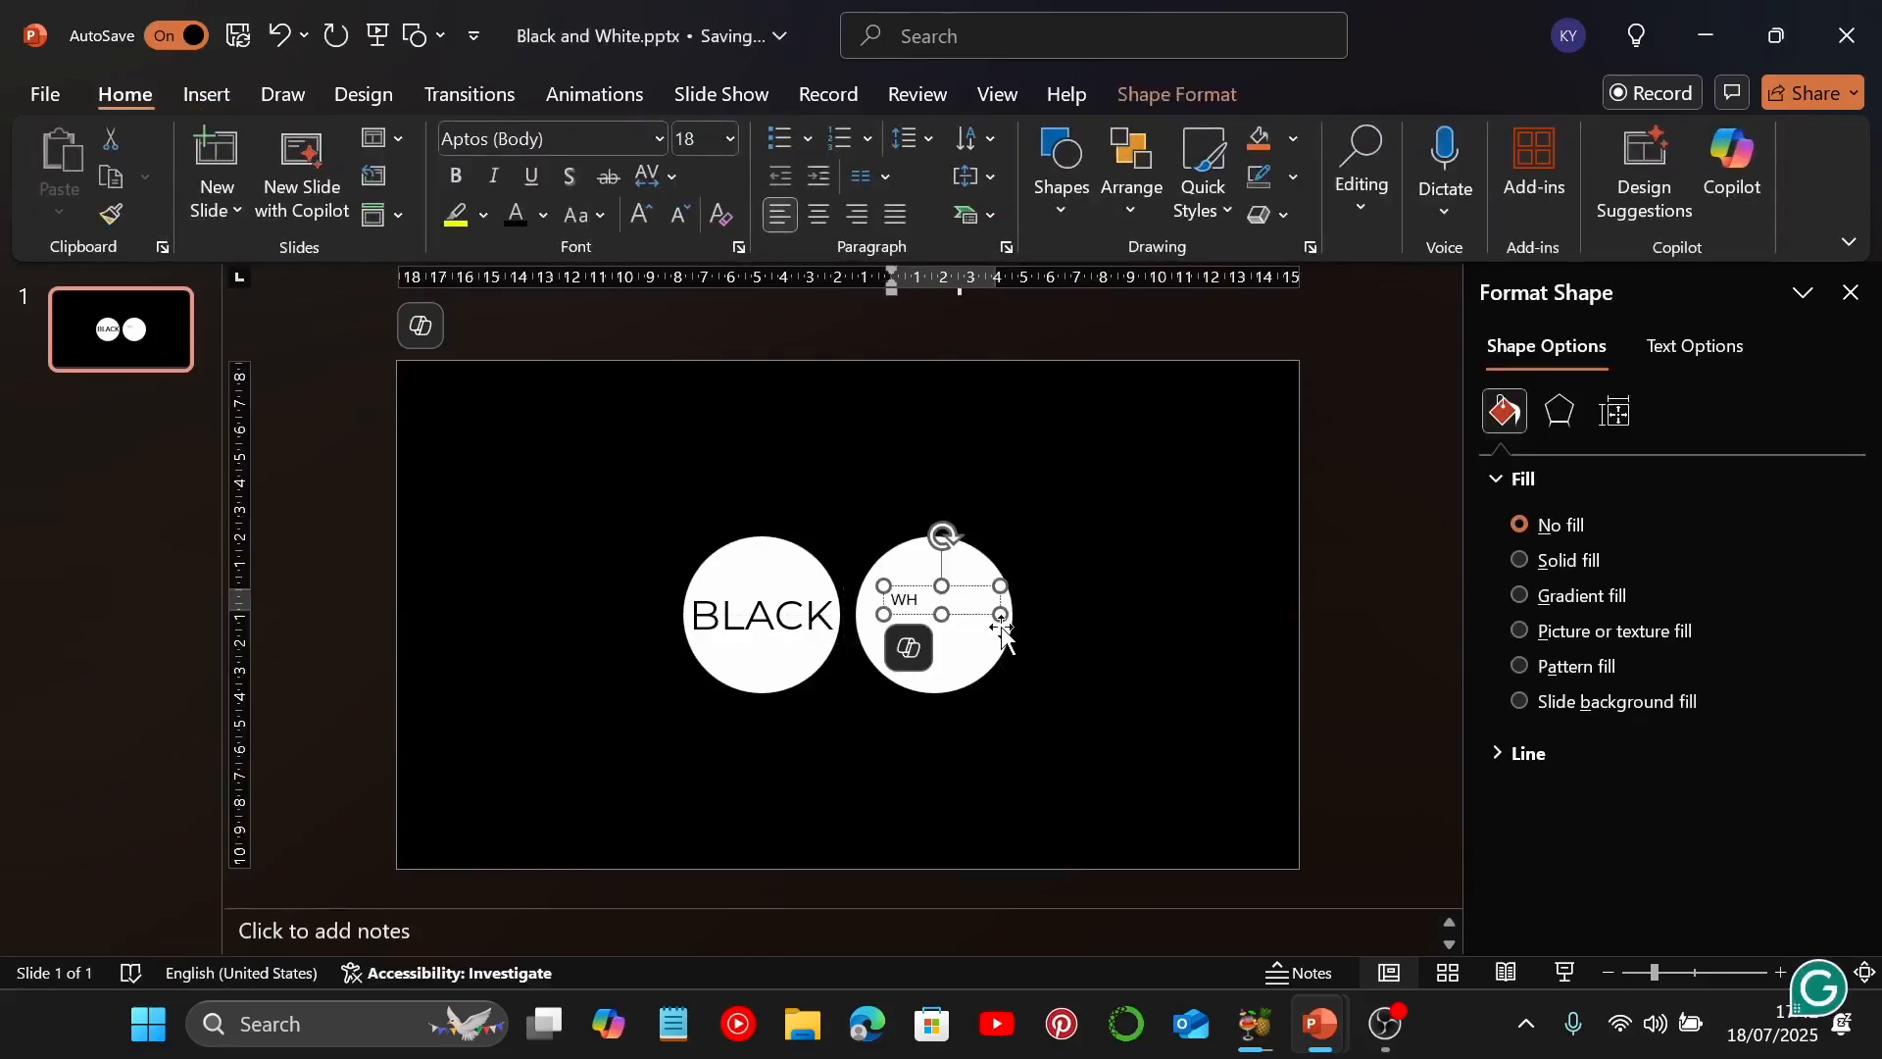
{"action": "type", "text": "ITE"}
{"action": "key", "text": "Escape"}
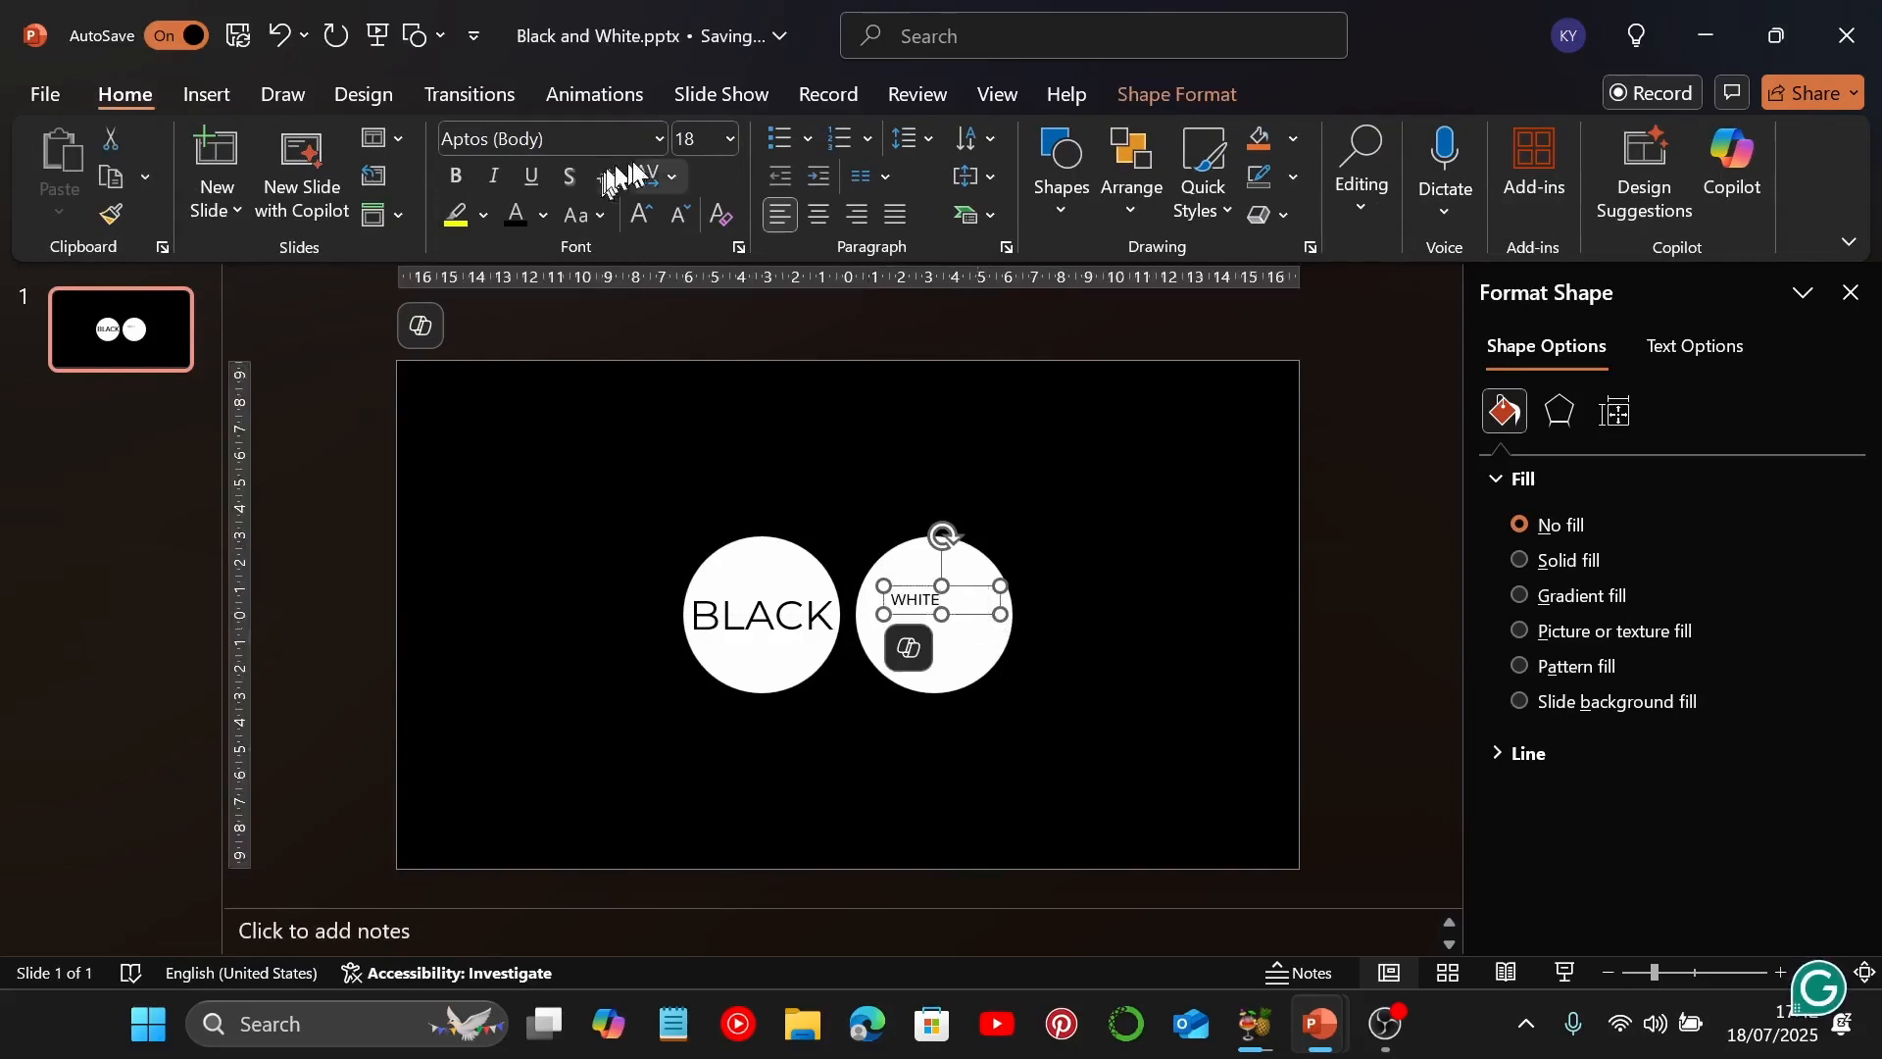
Set the "WHITE" text to Montserrat size 44 and widen its box to one line, centred over the right circle
{"action": "left_click", "coordinate": [657, 143]}
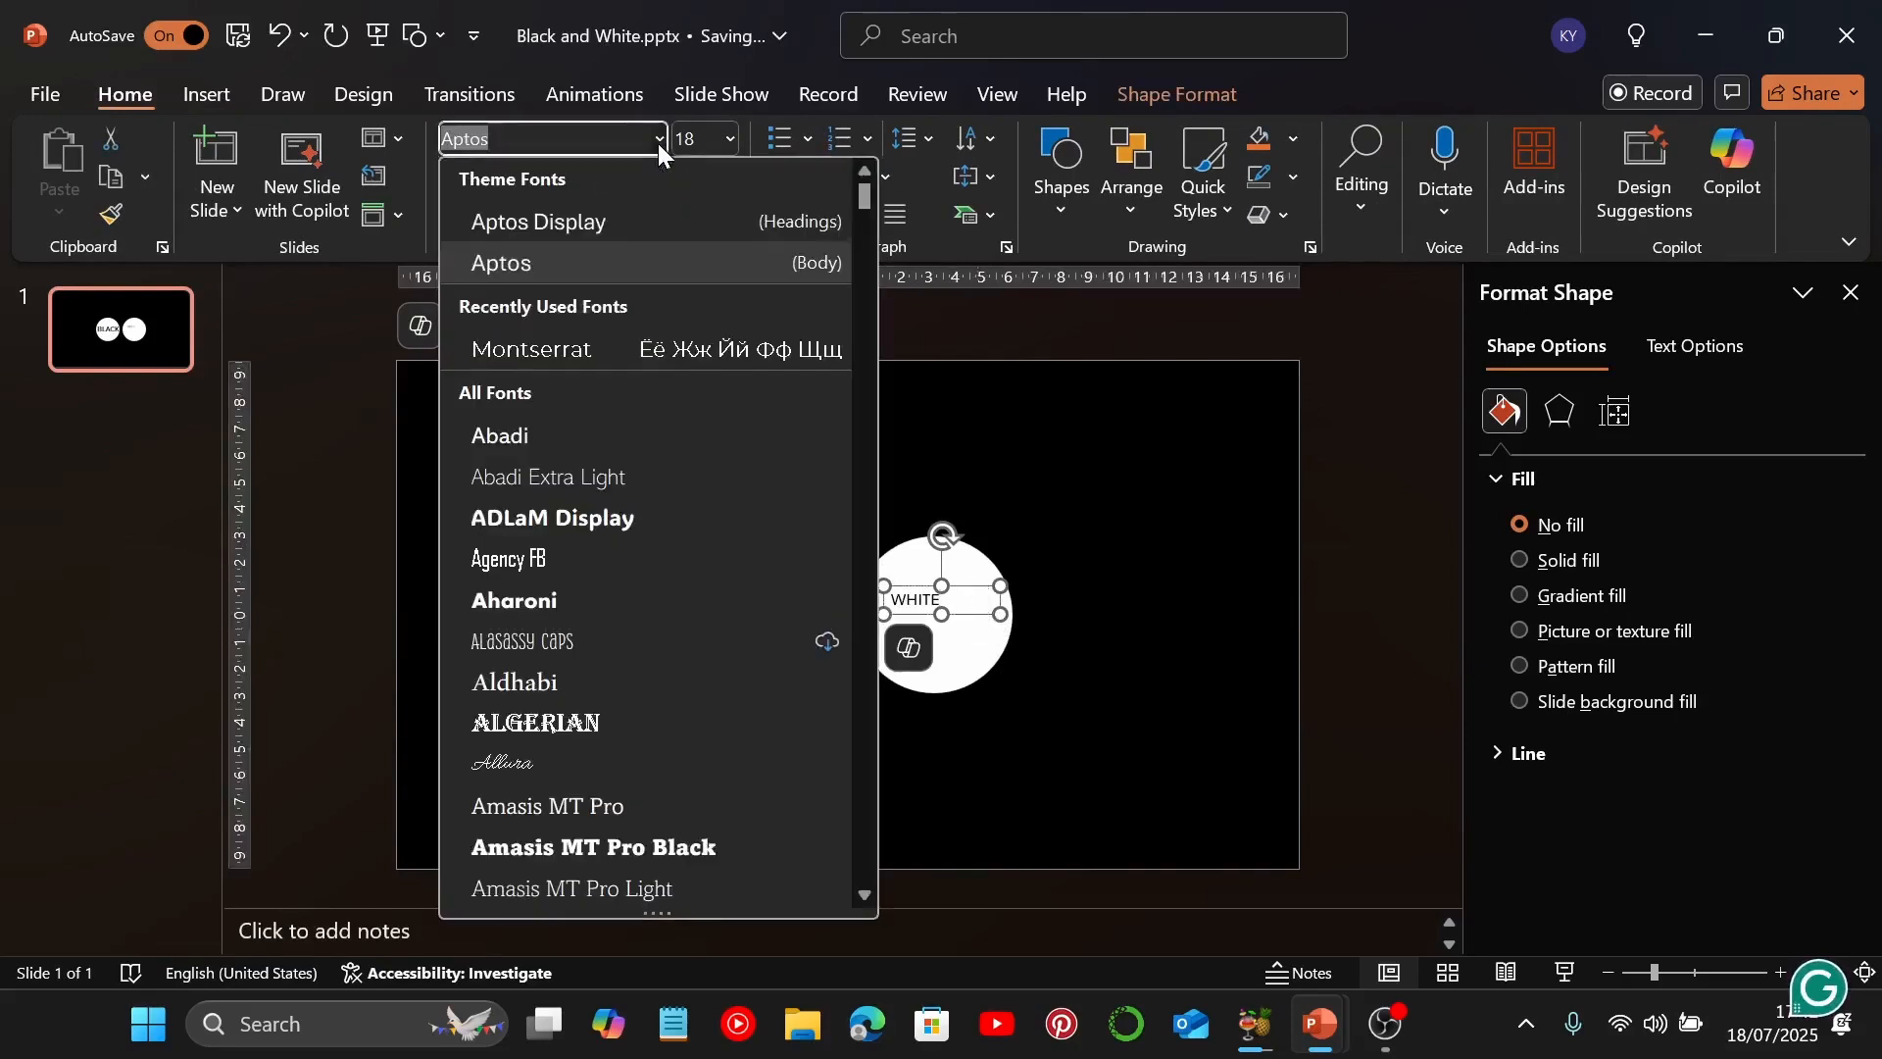
{"action": "left_click", "coordinate": [561, 345]}
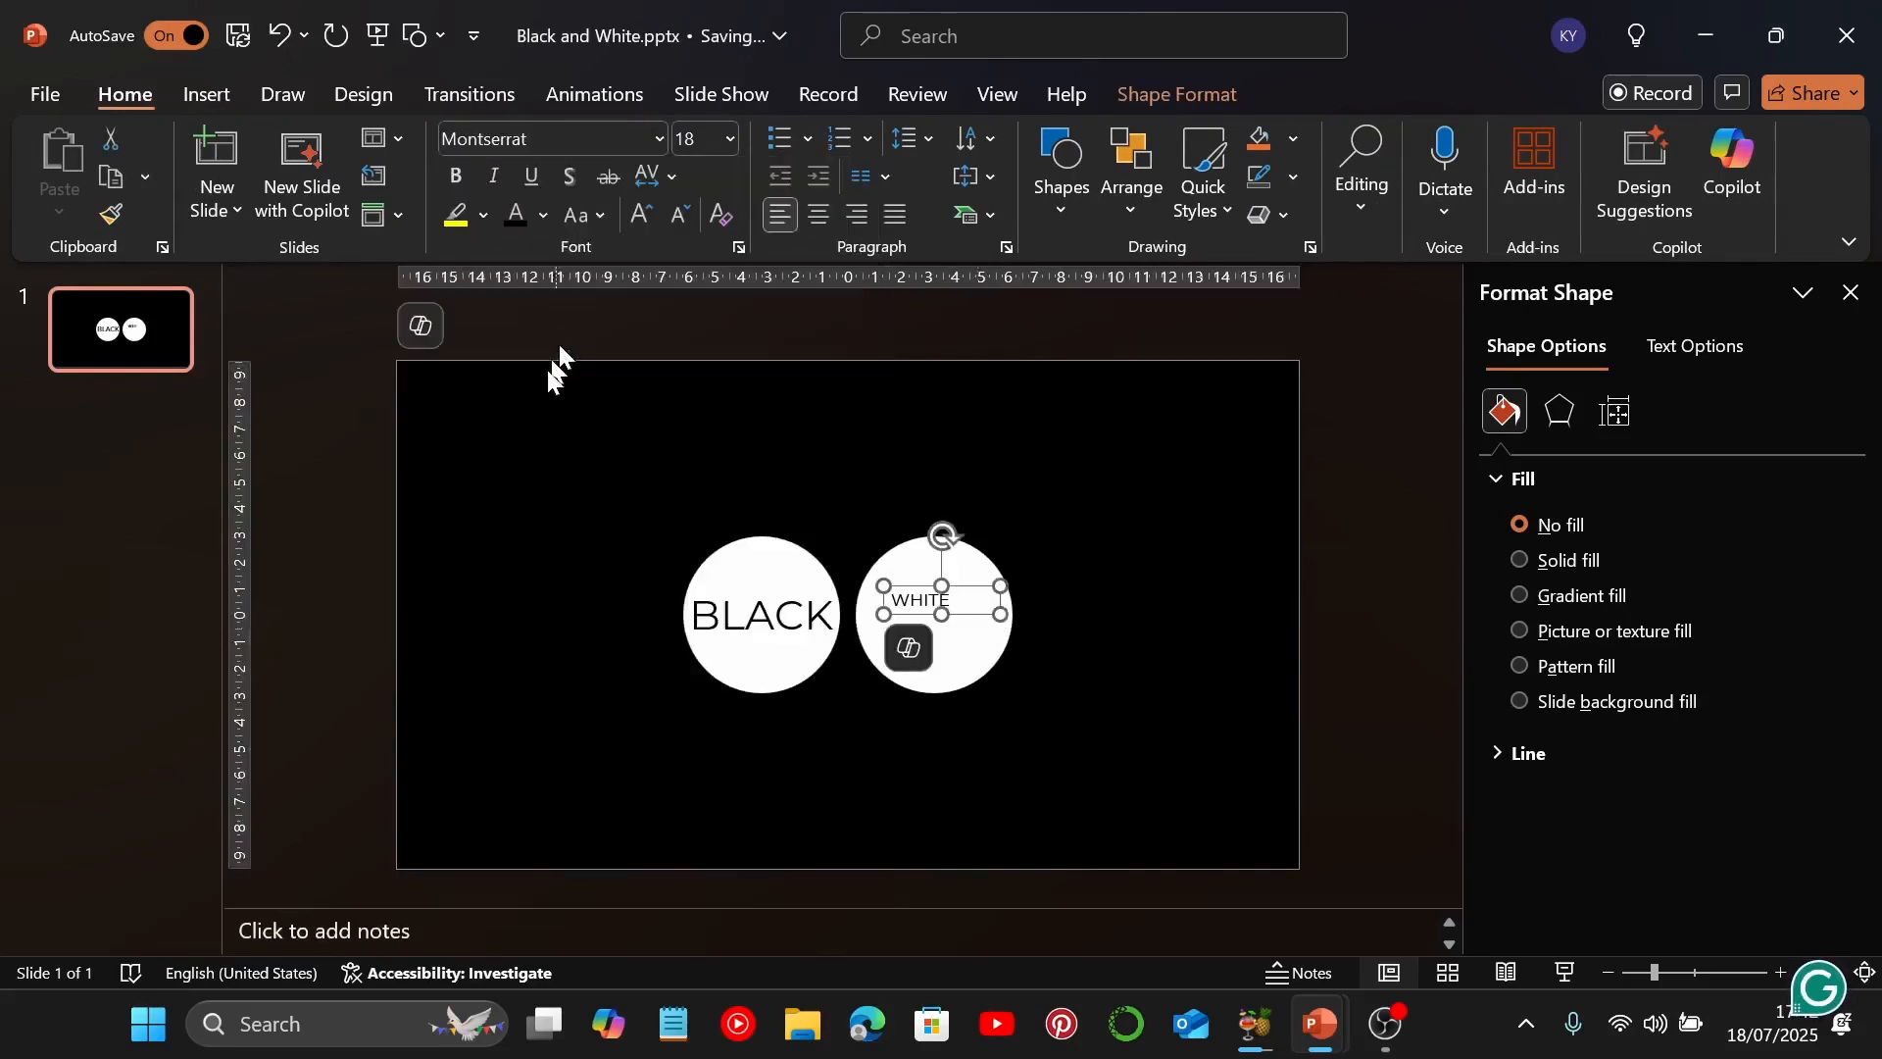
{"action": "left_click", "coordinate": [706, 134]}
{"action": "type", "text": "44"}
{"action": "key", "text": "Return"}
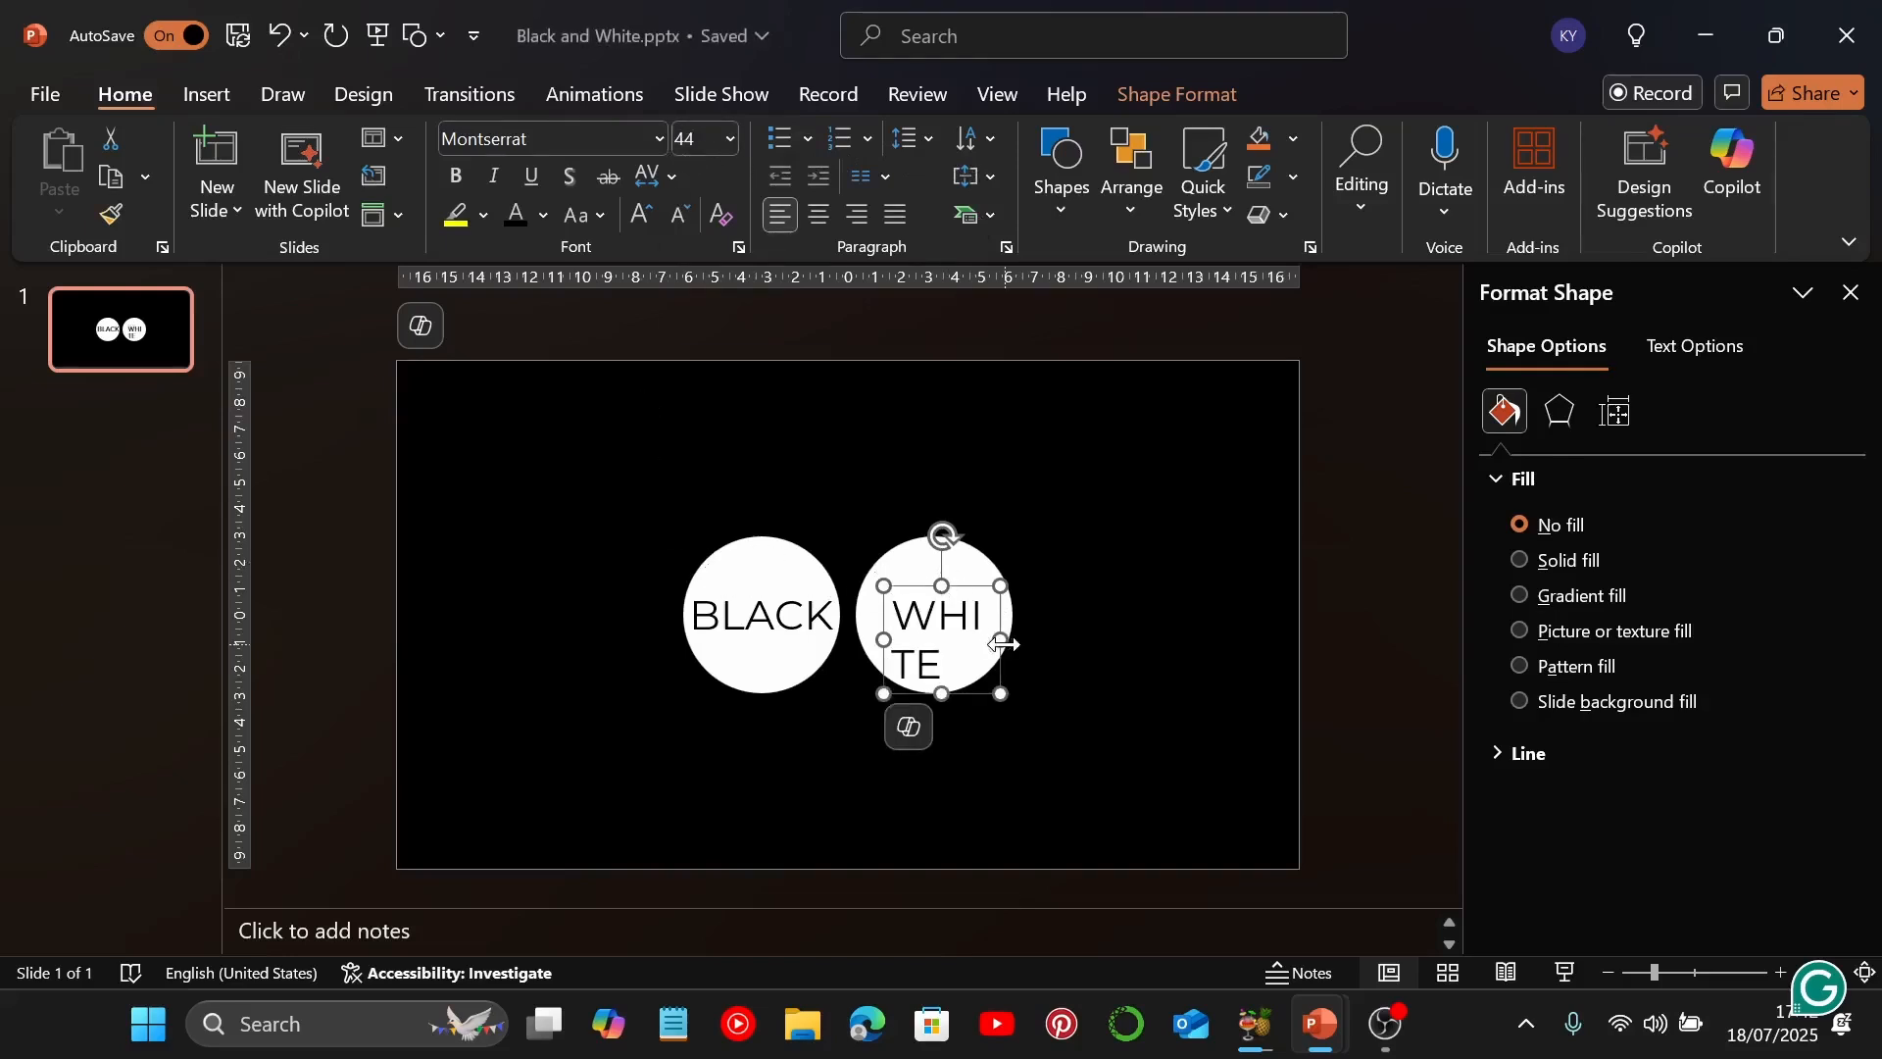
{"action": "left_click_drag", "start_coordinate": [1000, 639], "coordinate": [984, 593]}
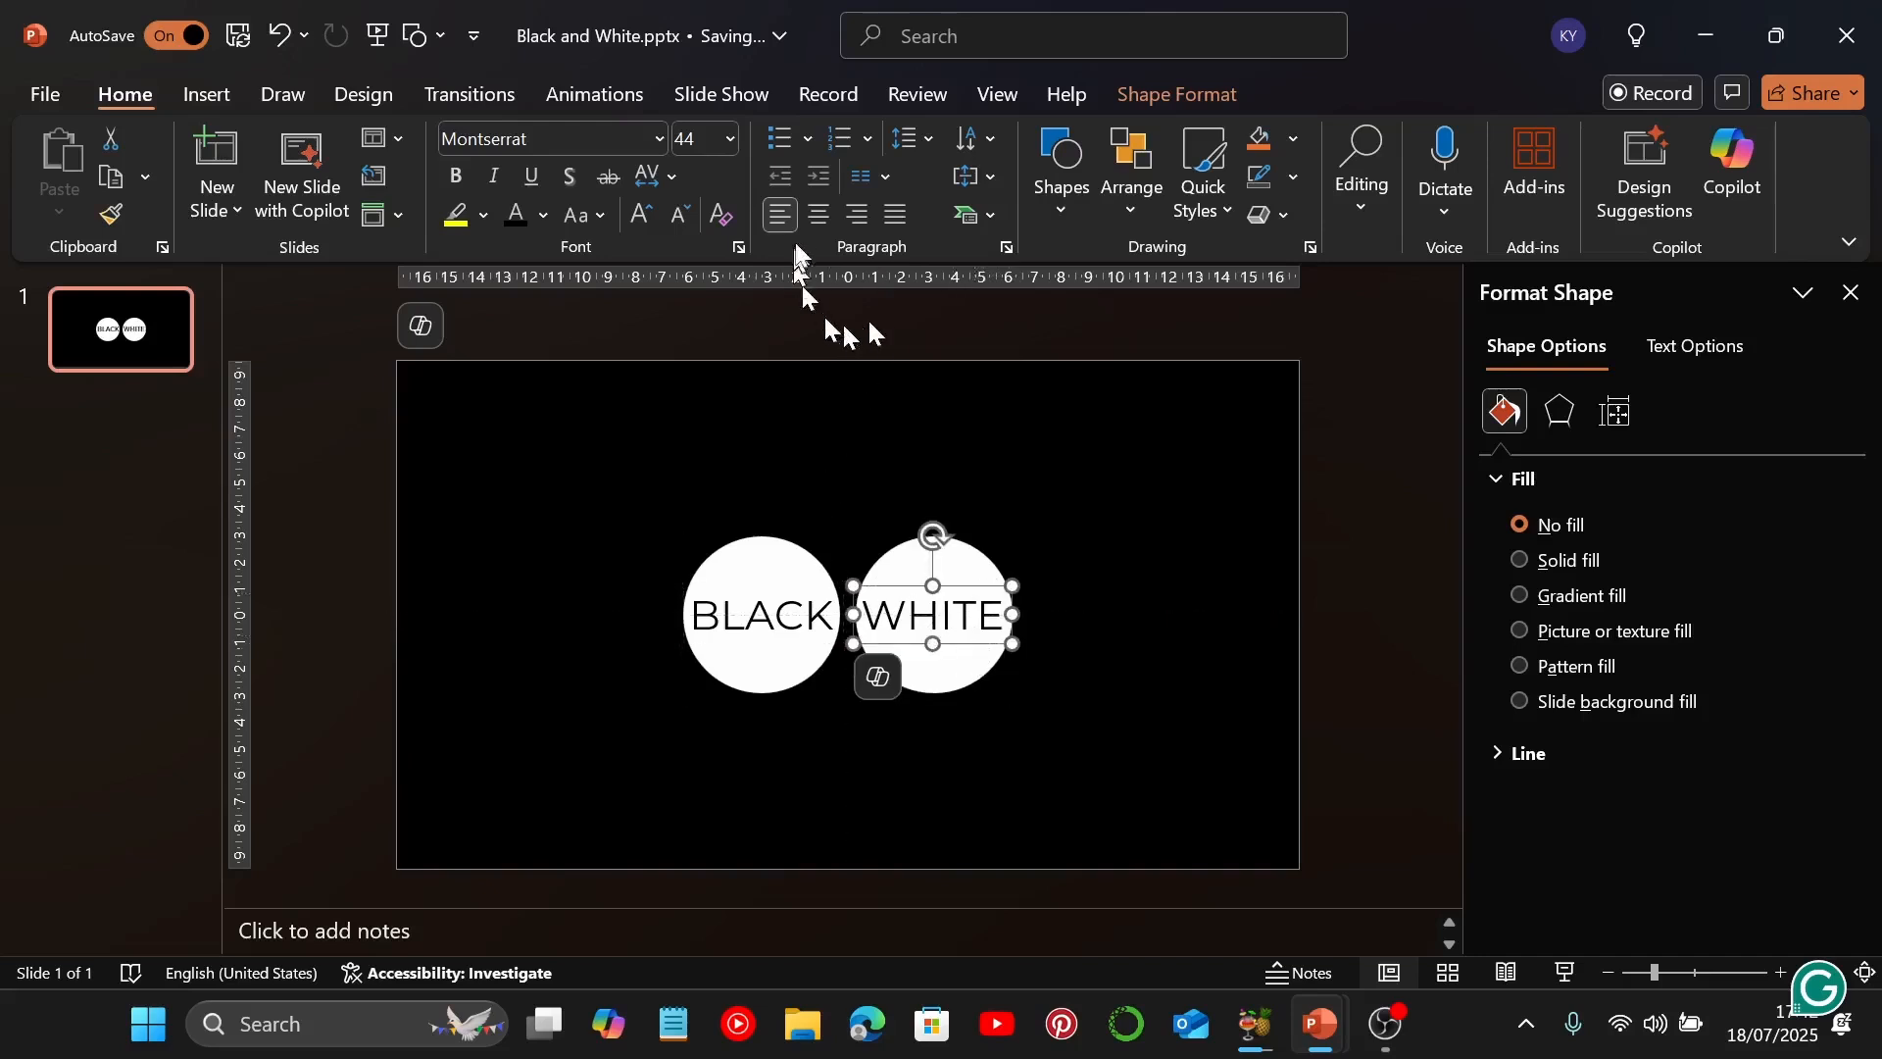
Align the "WHITE" text box and the right circle to a common horizontal centre and nudge the pair slightly into place
{"action": "left_click", "coordinate": [956, 571], "text": "shift"}
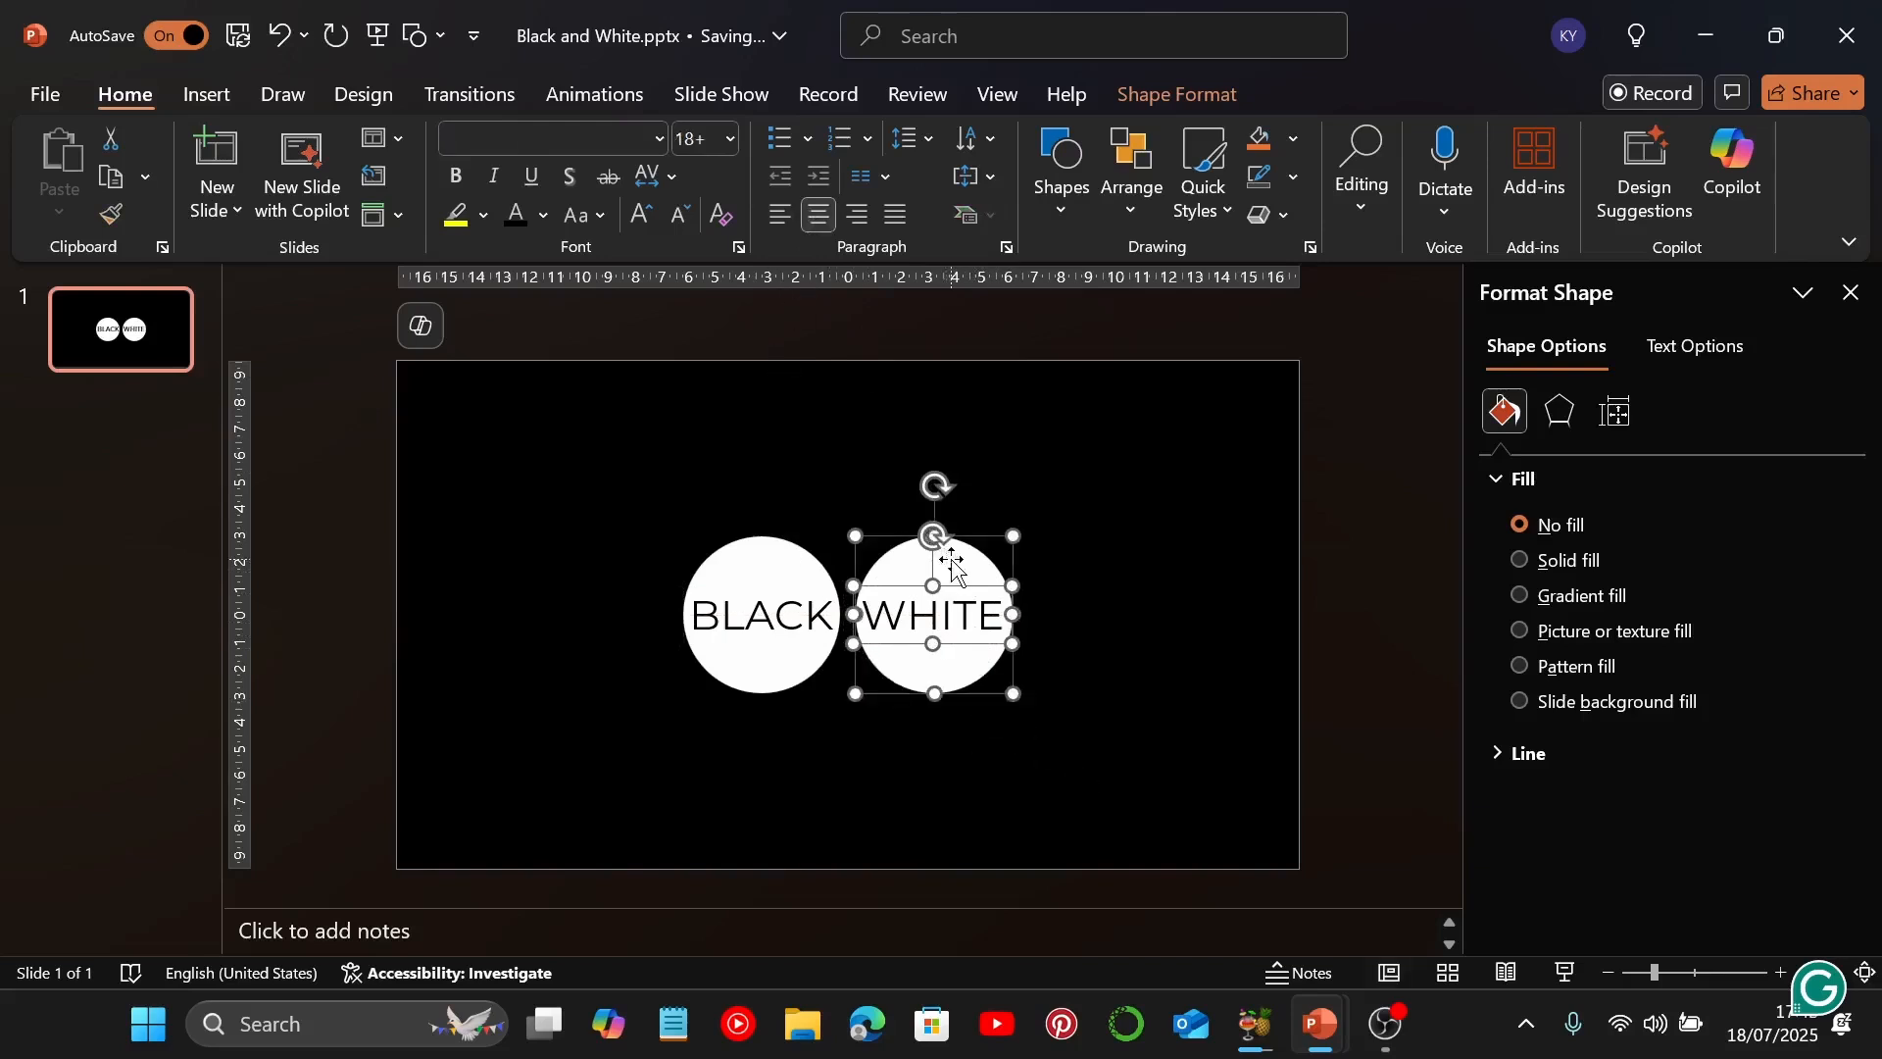
{"action": "left_click", "coordinate": [1132, 165]}
{"action": "mouse_move", "coordinate": [1201, 680]}
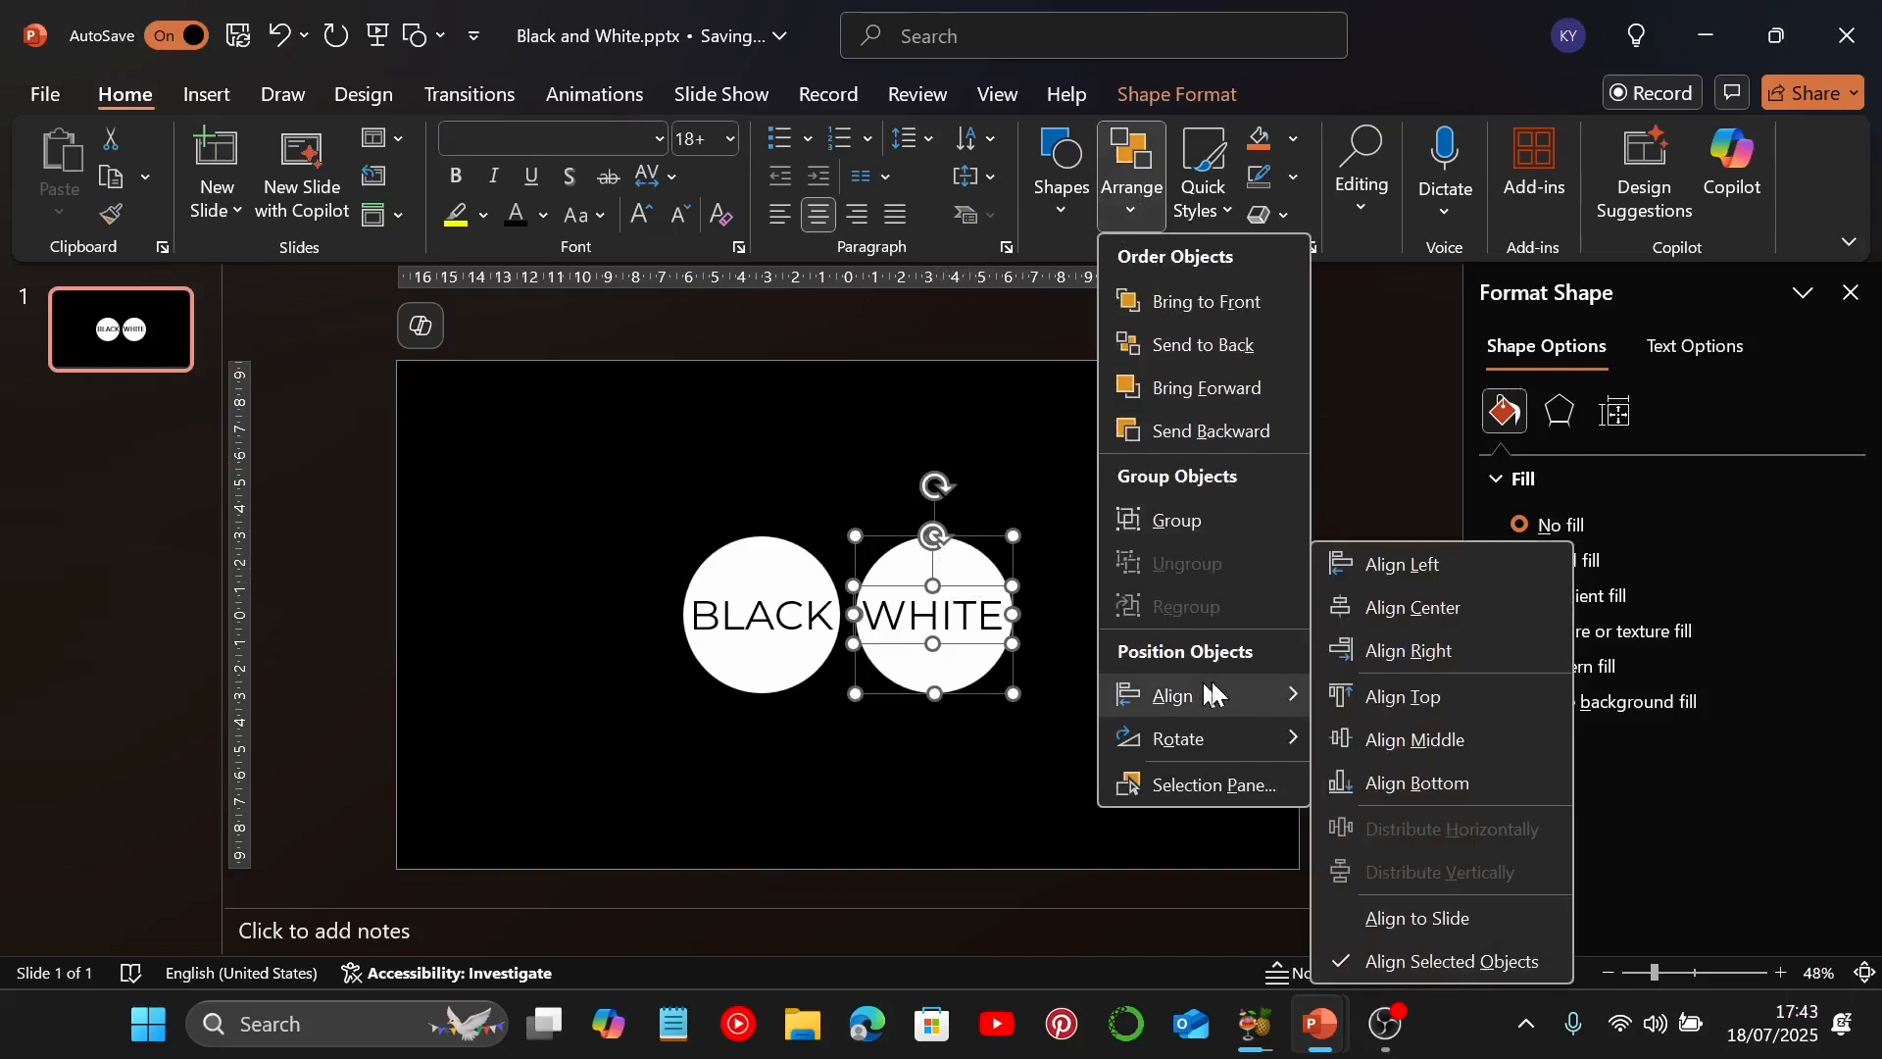
{"action": "left_click", "coordinate": [1363, 600]}
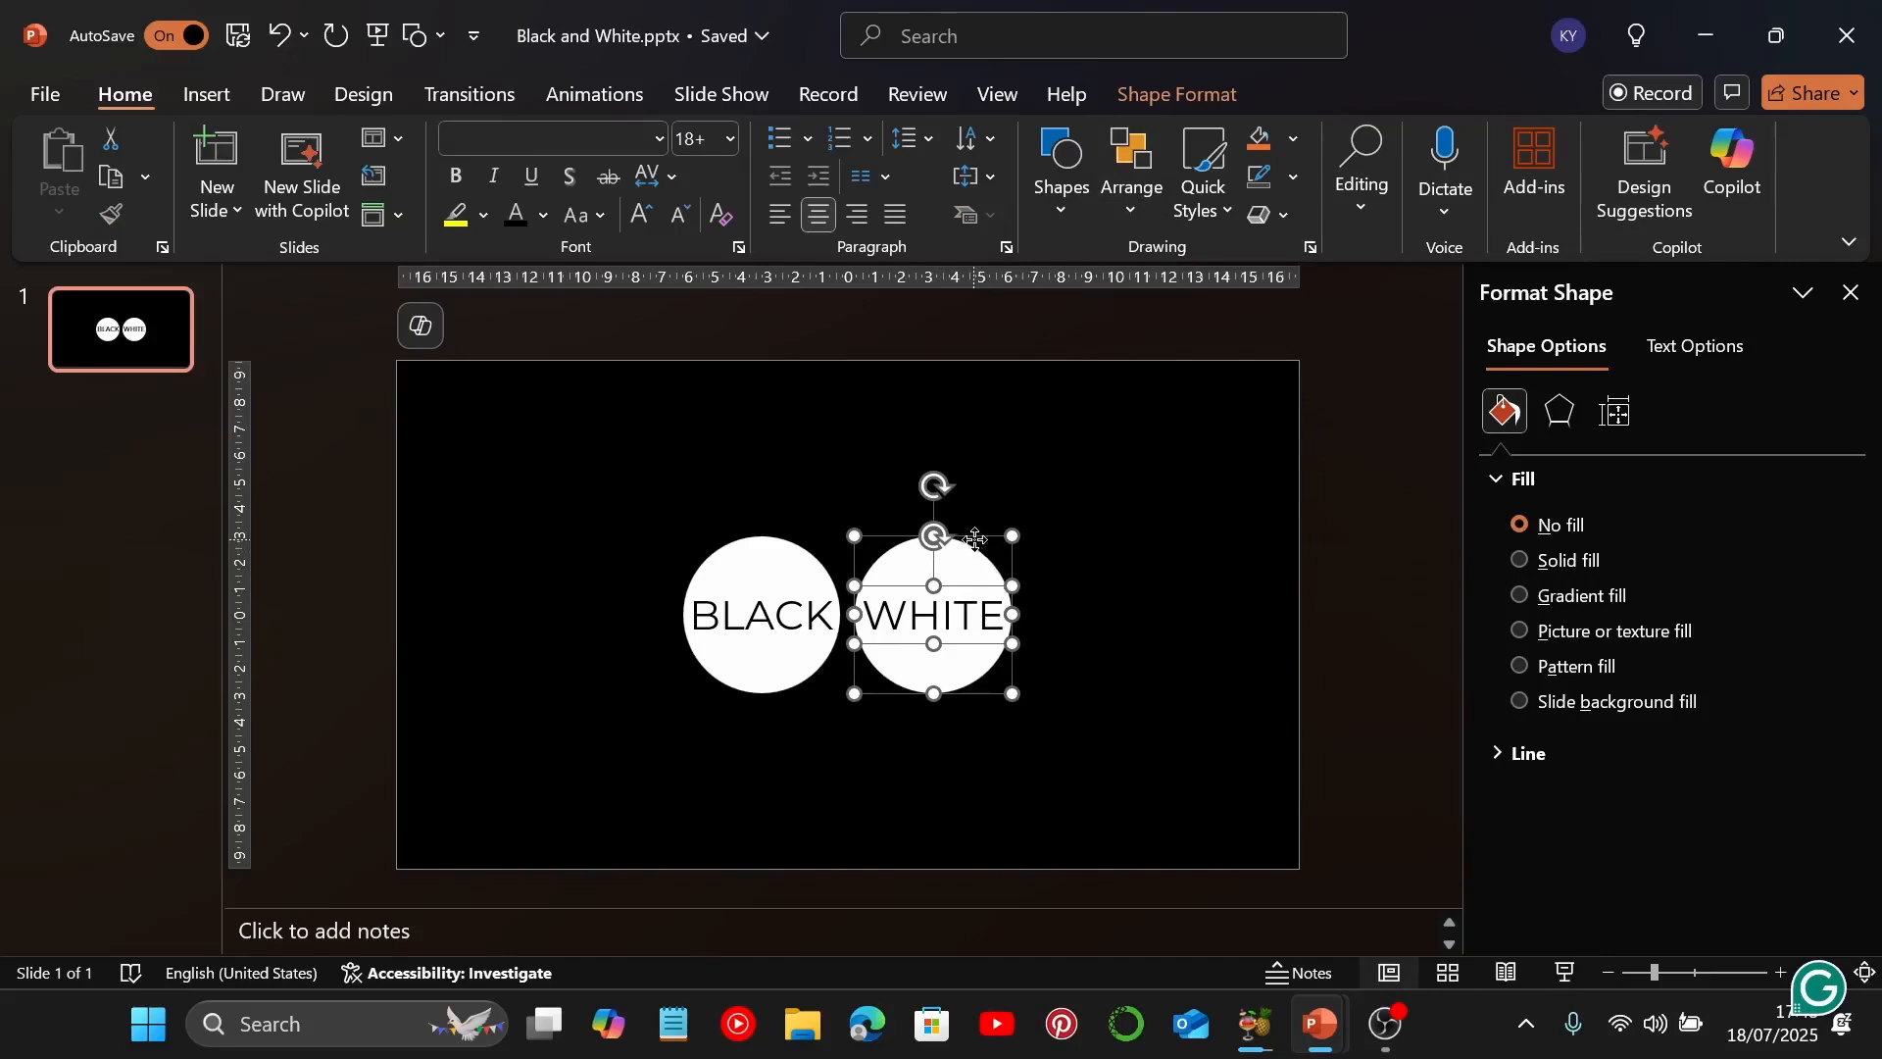
{"action": "left_click_drag", "start_coordinate": [976, 538], "coordinate": [978, 540]}
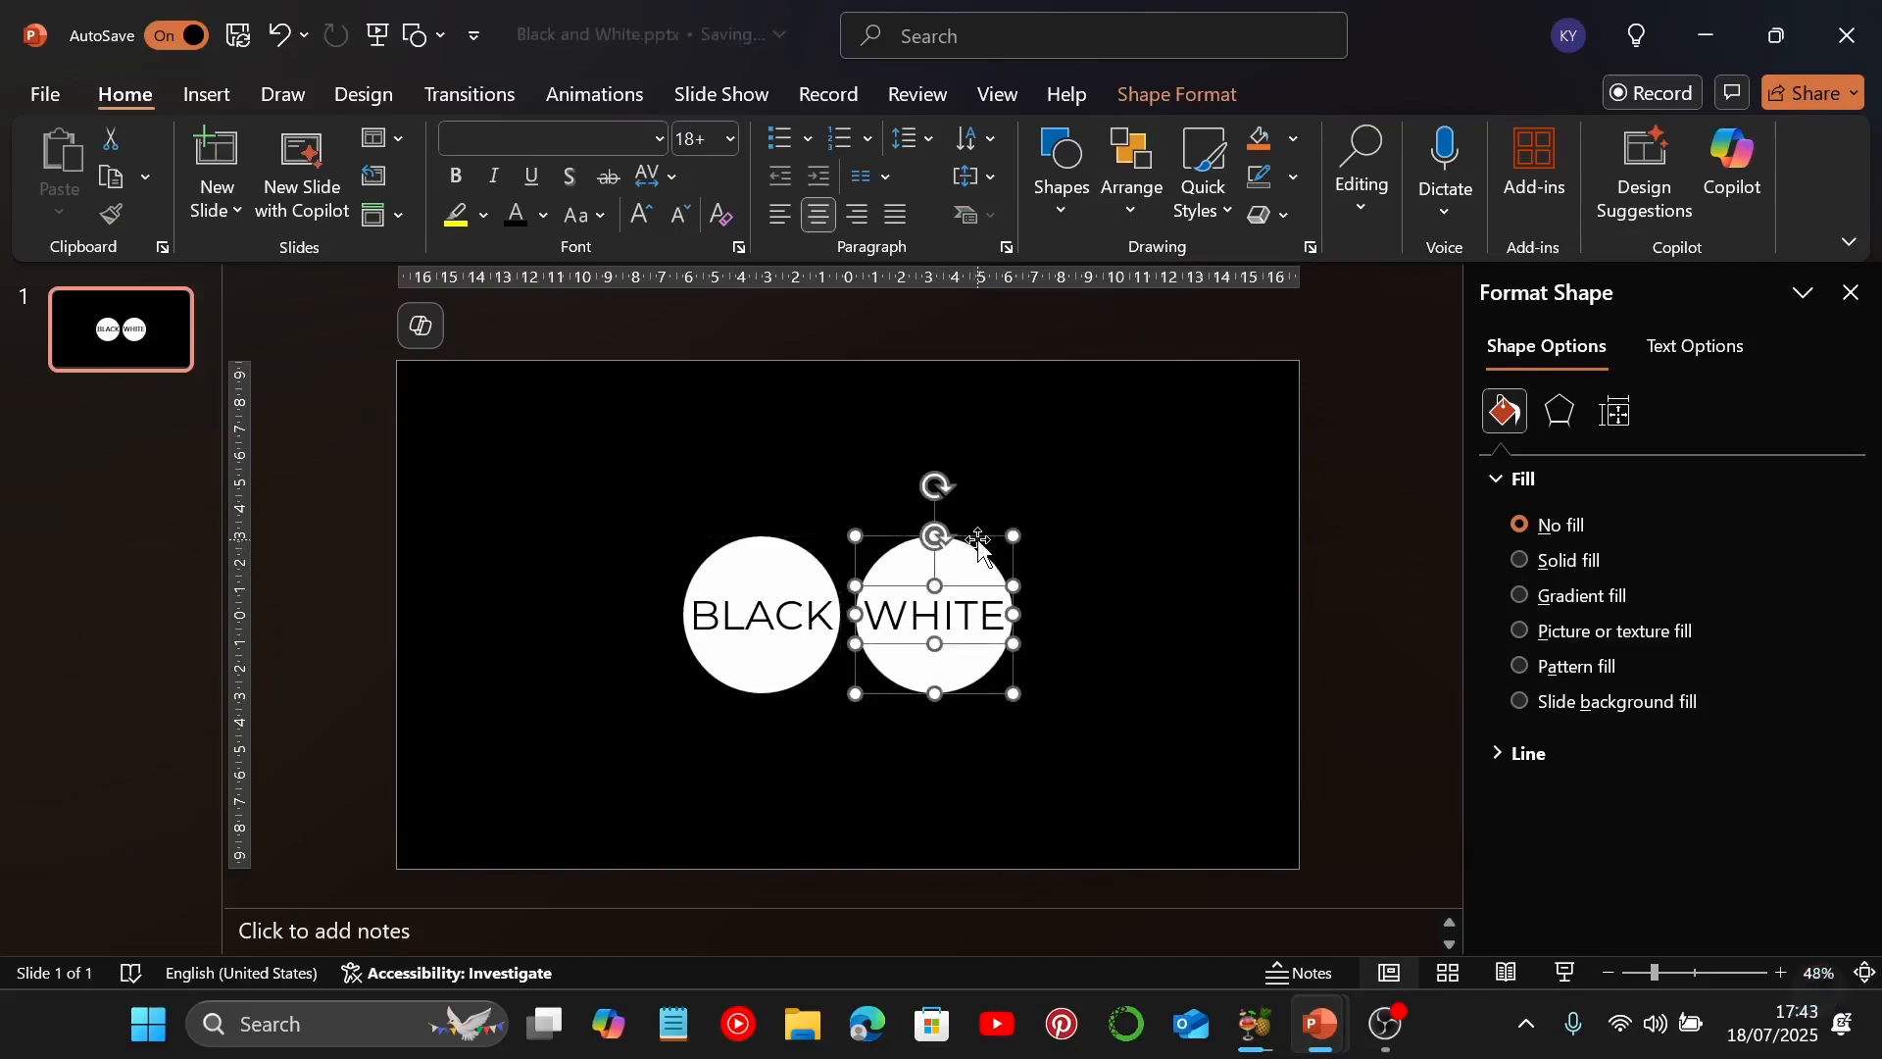
{"action": "left_click", "coordinate": [1114, 559]}
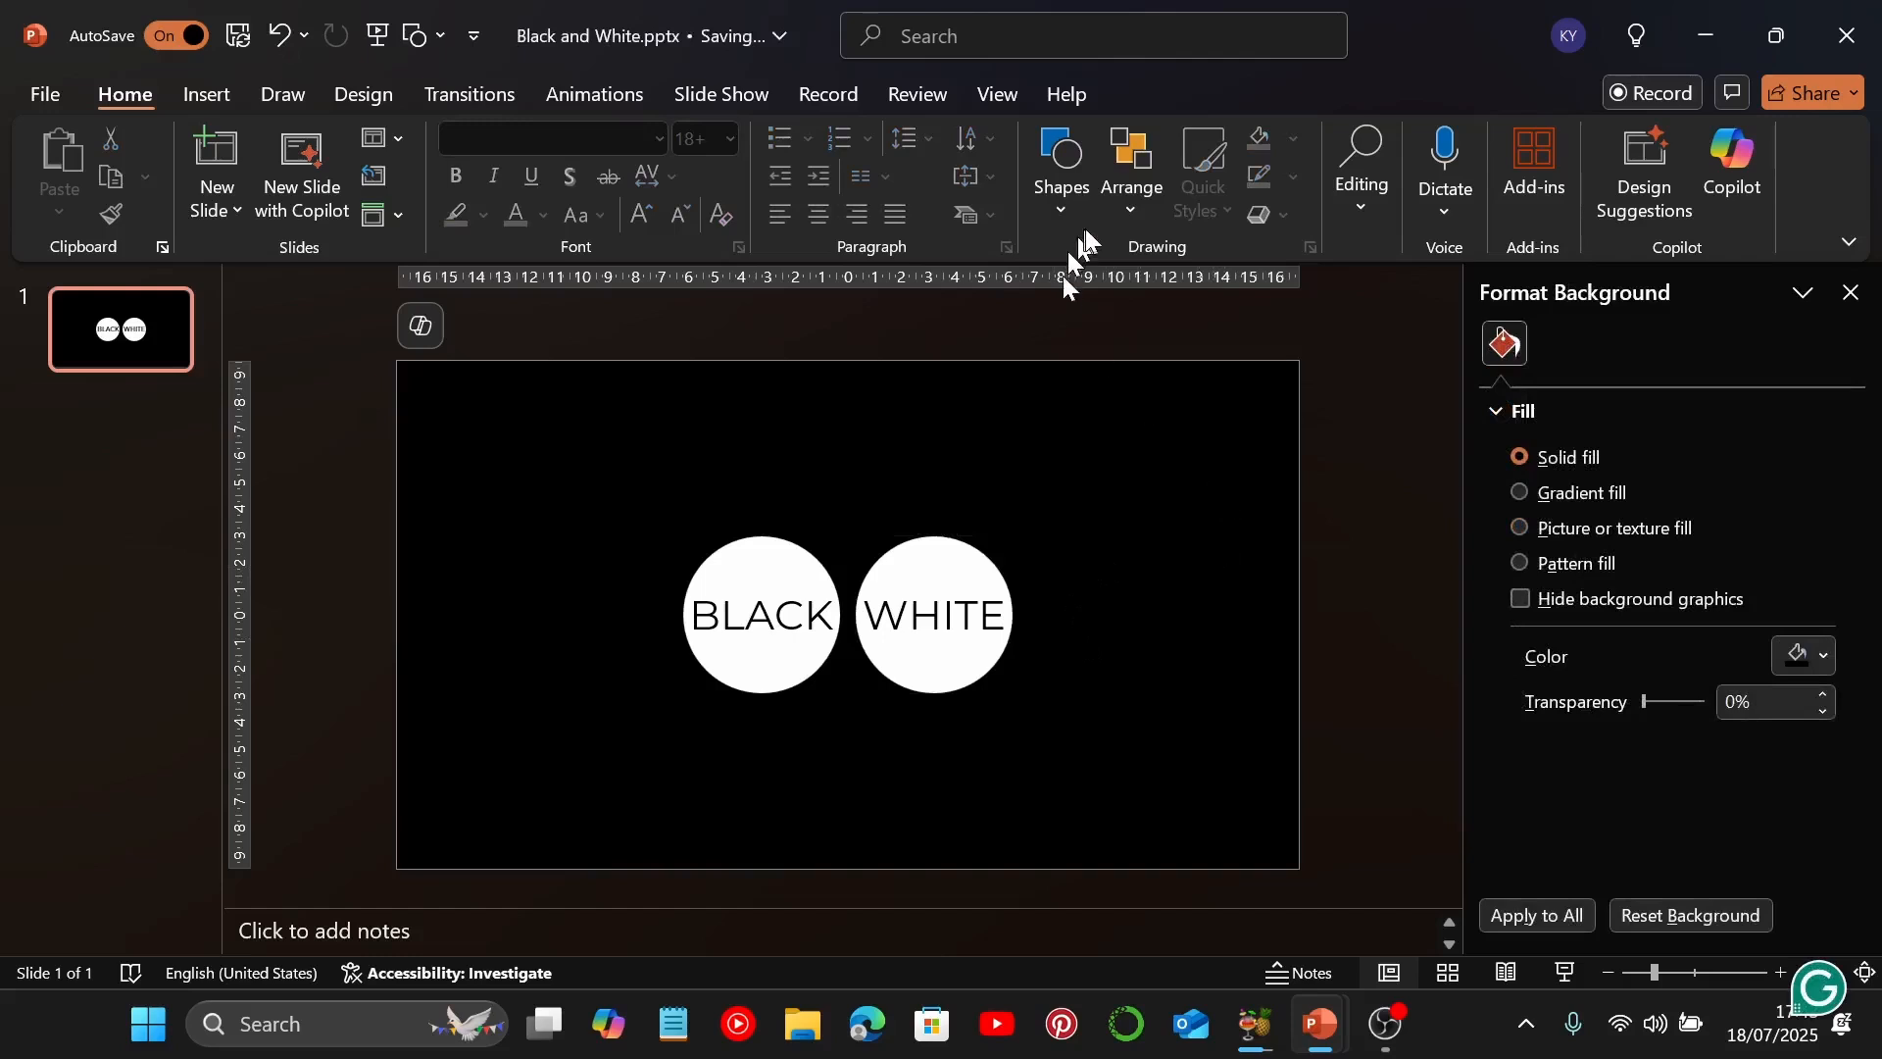
Show the list of slide objects instead of the background settings and move the "BLACK" circle group behind the right circle
{"action": "left_click", "coordinate": [1851, 292]}
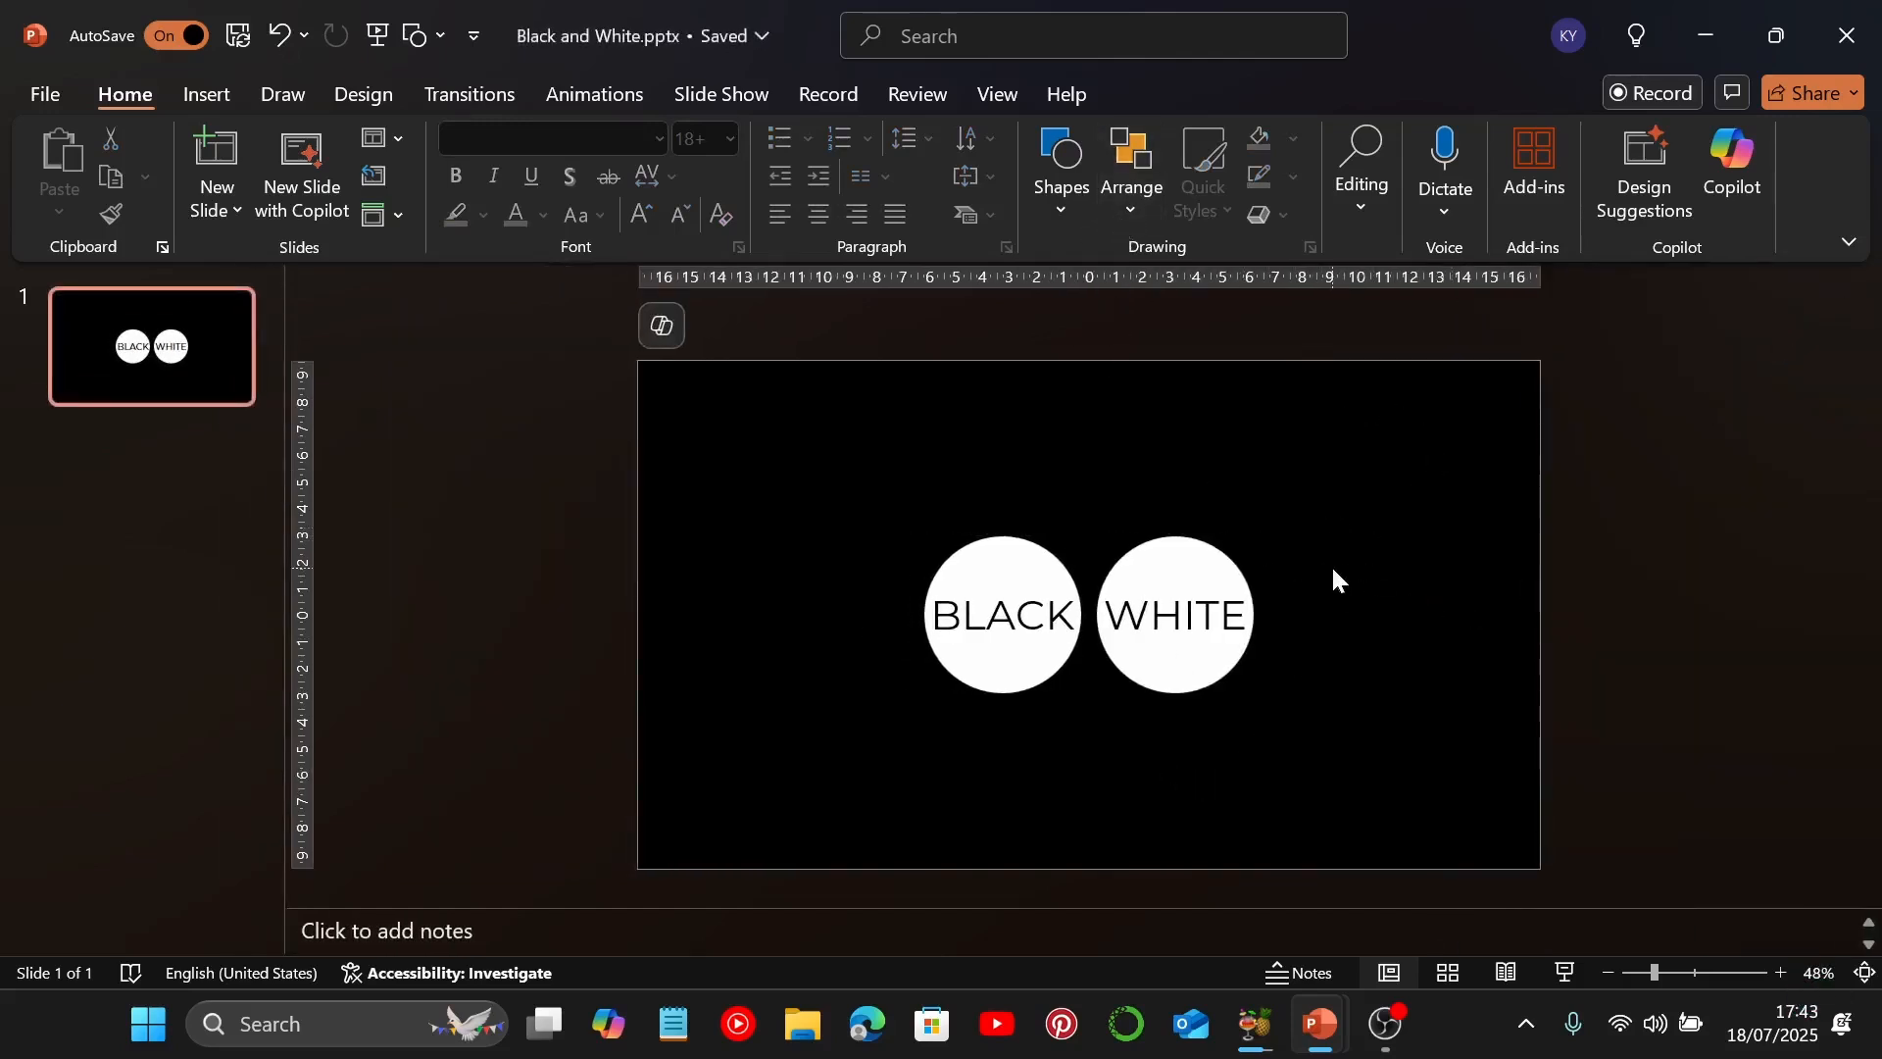
{"action": "left_click", "coordinate": [1147, 202]}
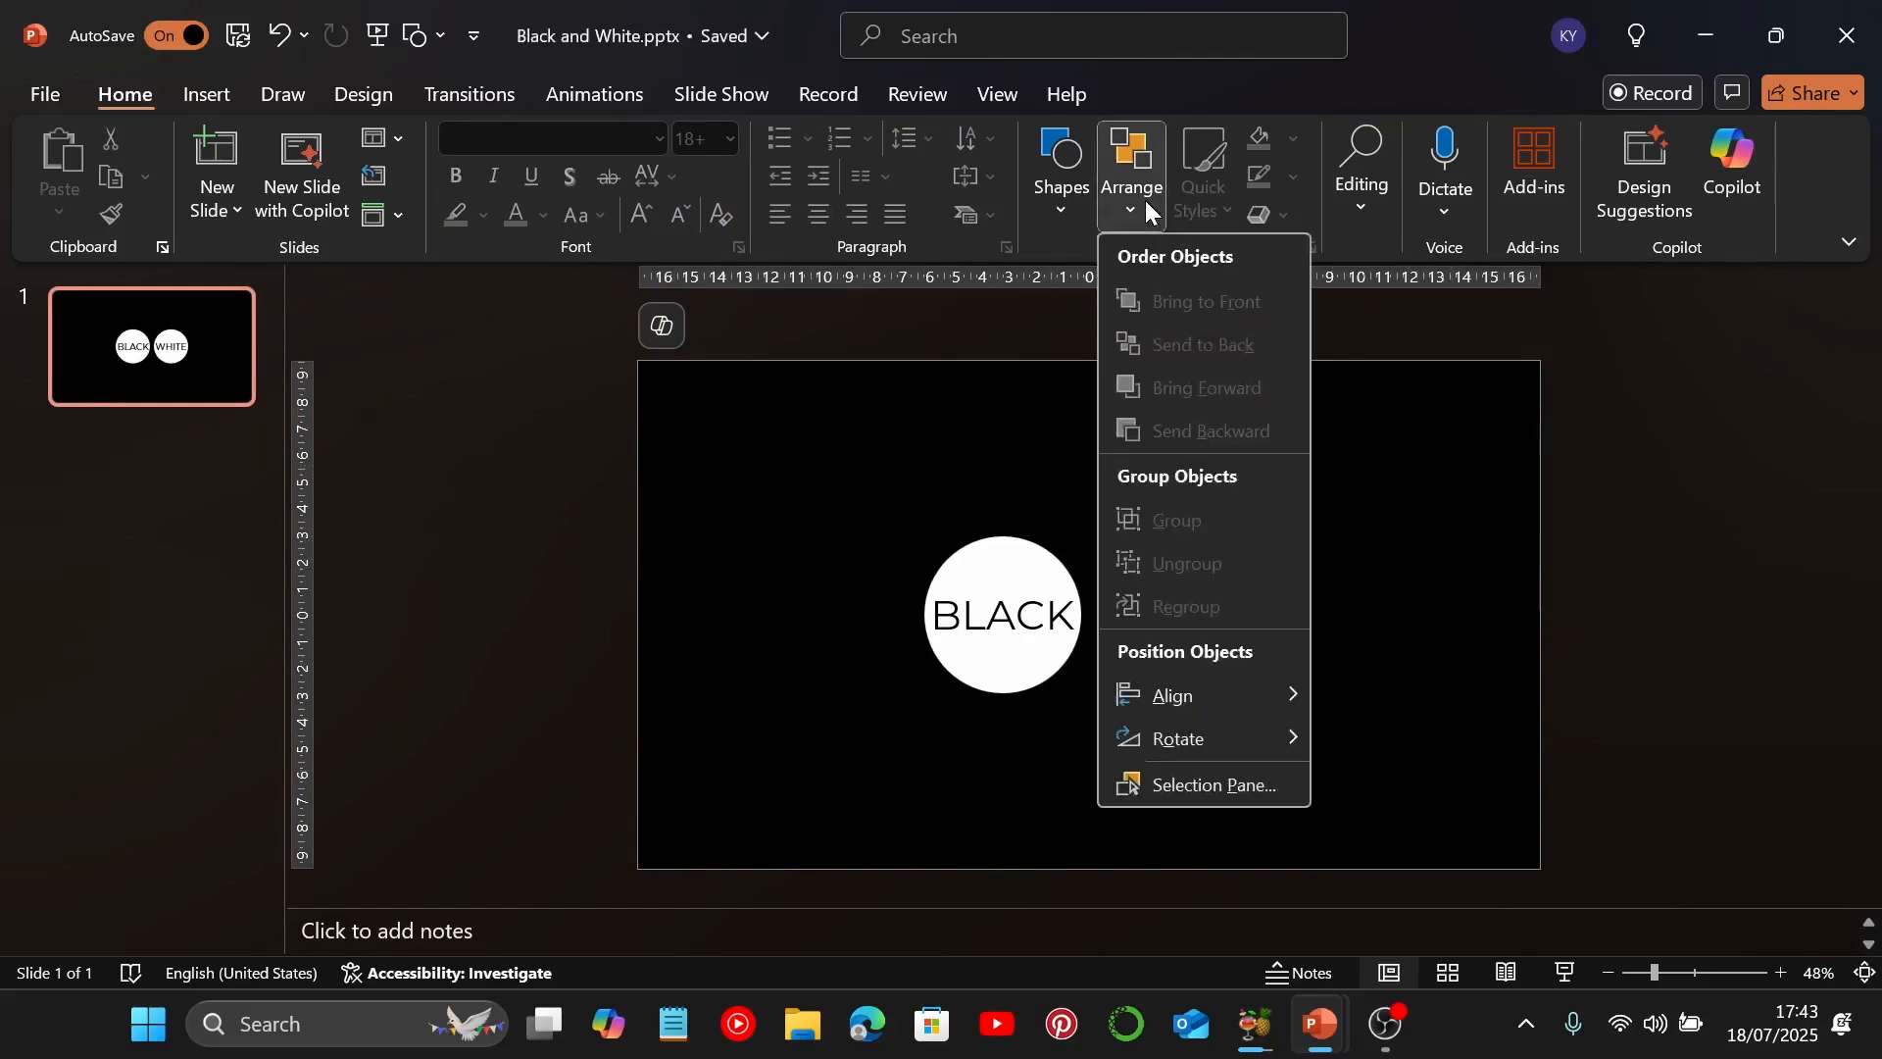
{"action": "left_click", "coordinate": [1239, 779]}
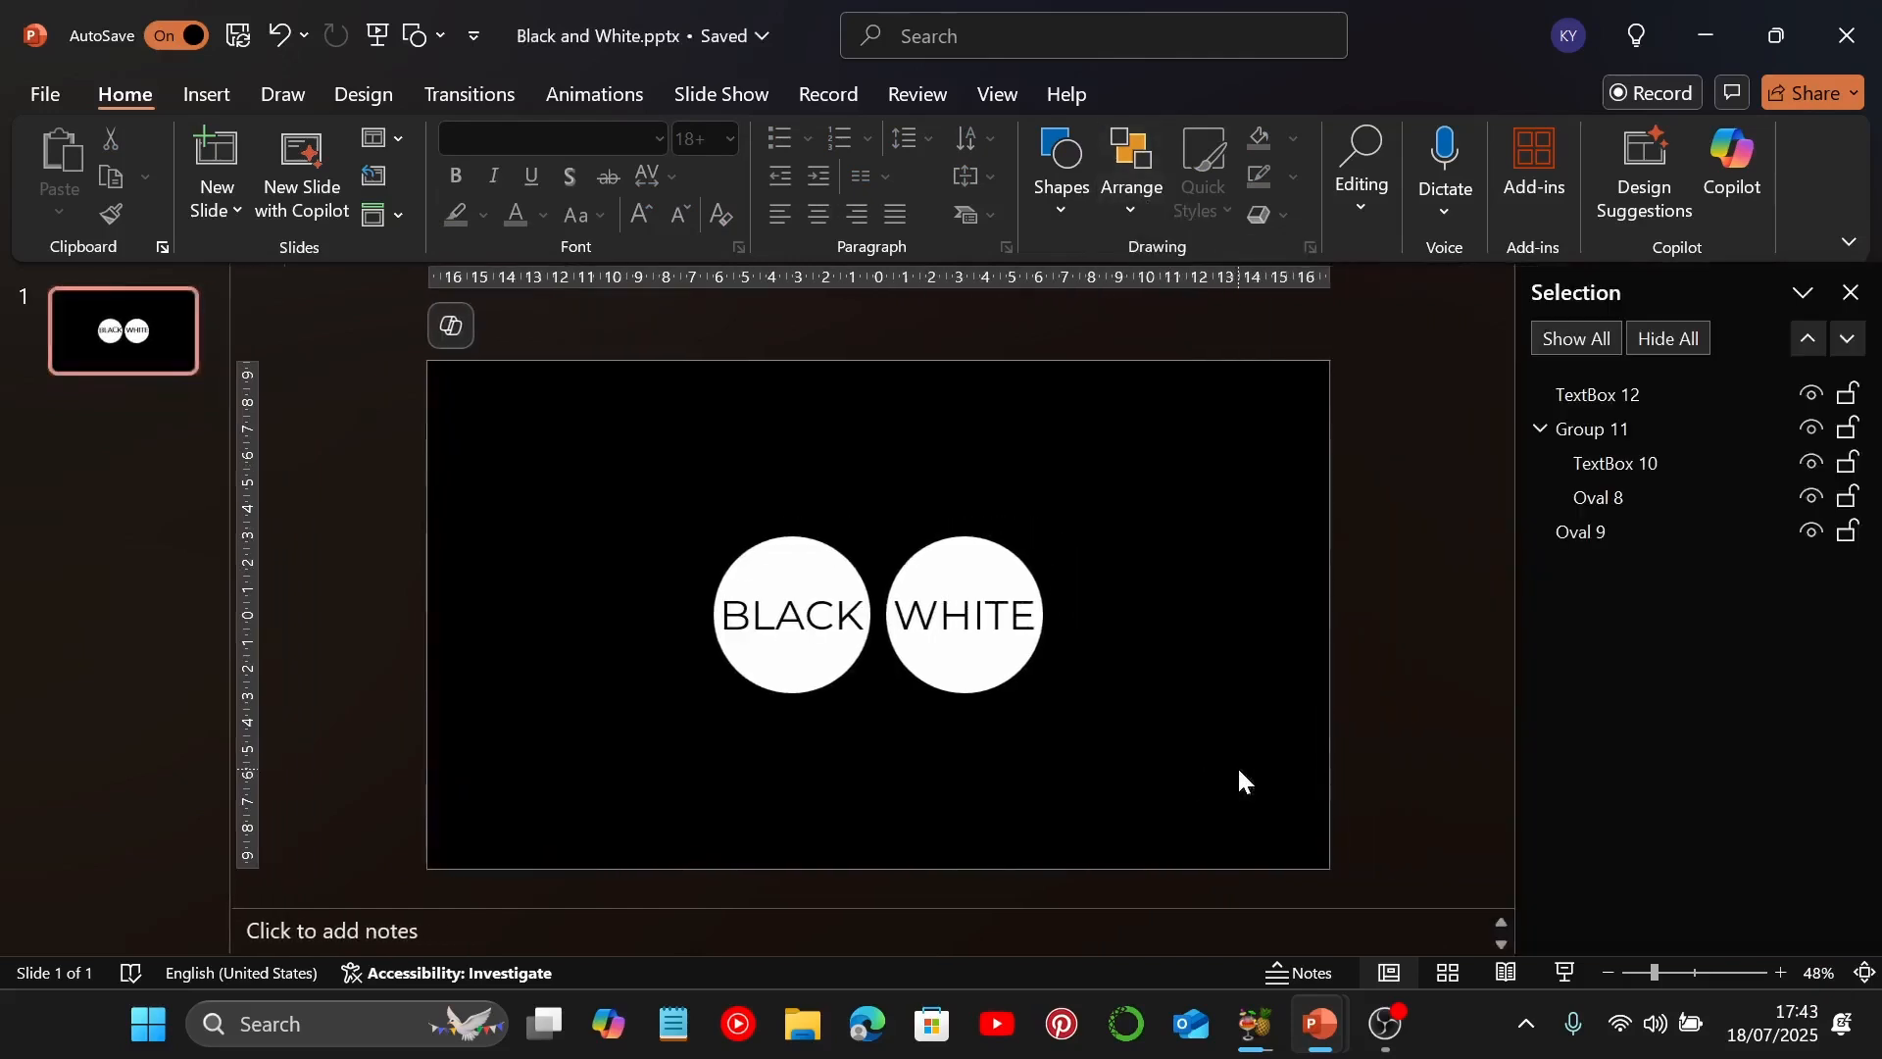
{"action": "left_click", "coordinate": [1540, 428]}
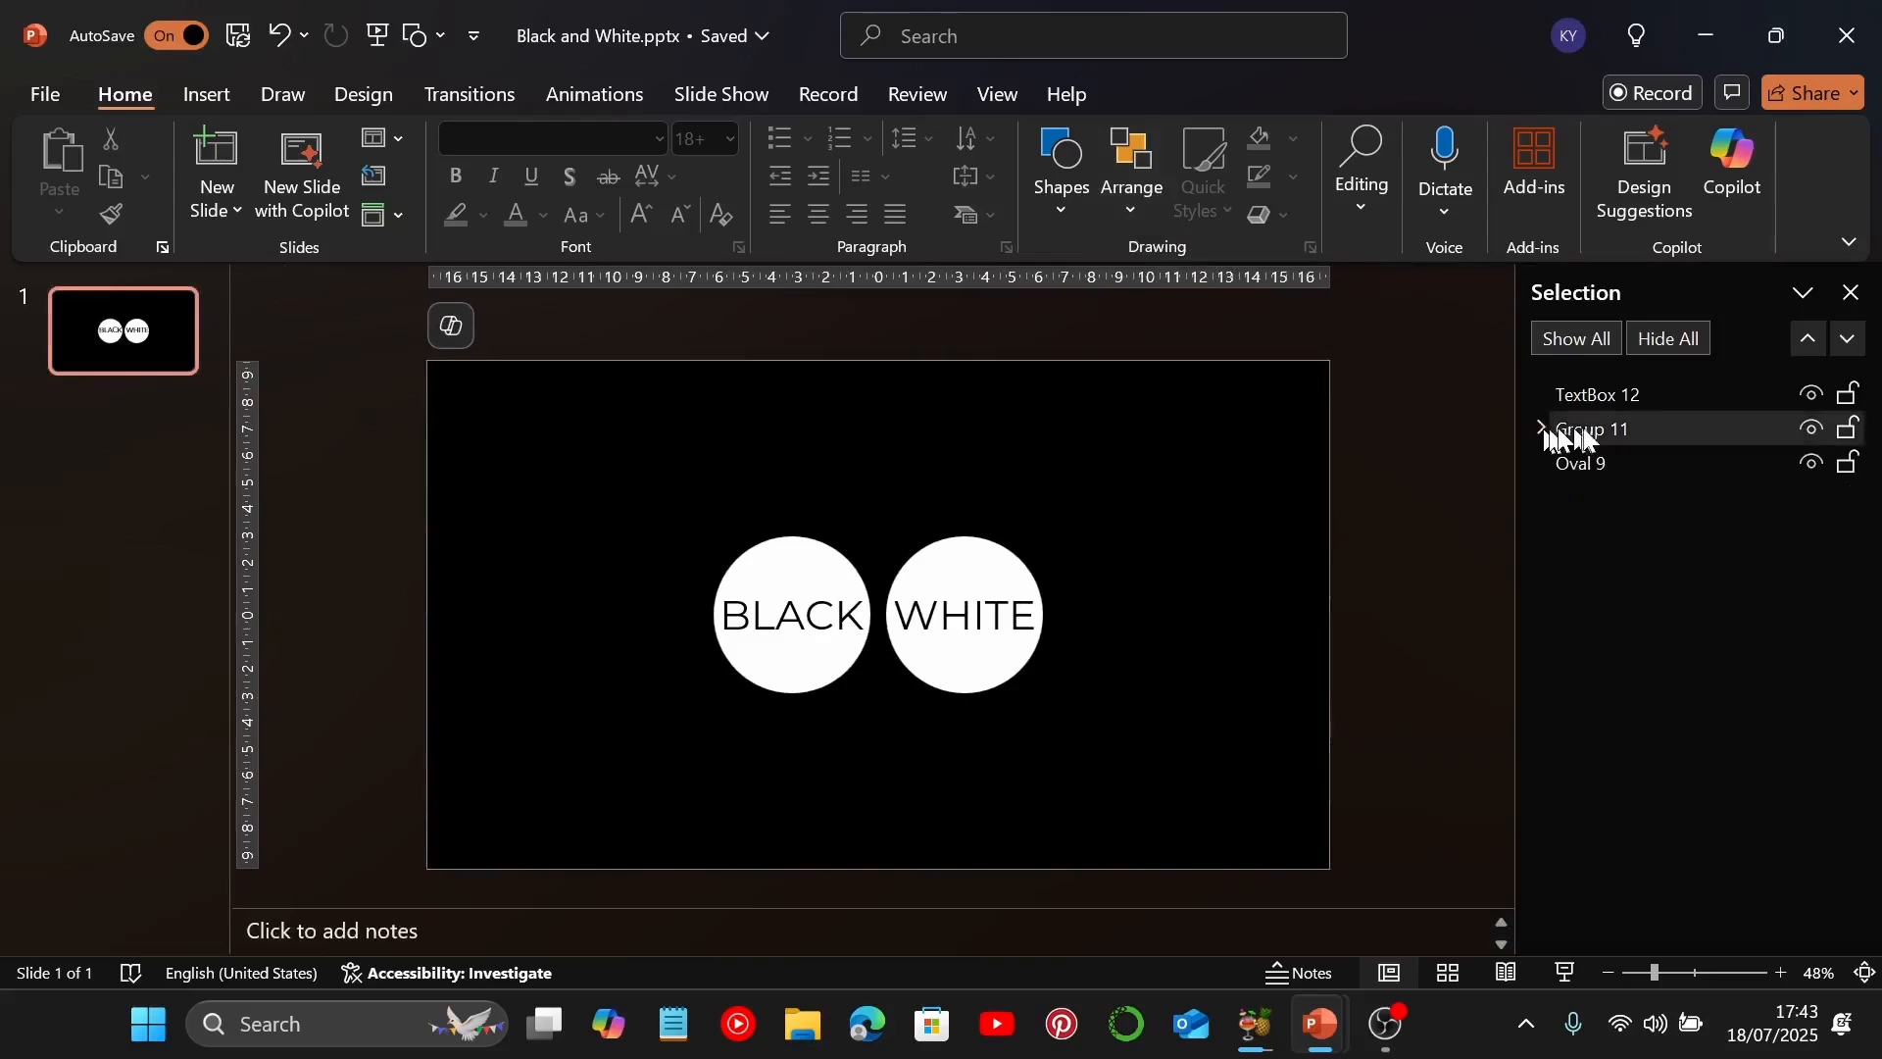
{"action": "left_click_drag", "start_coordinate": [1585, 428], "coordinate": [1584, 475]}
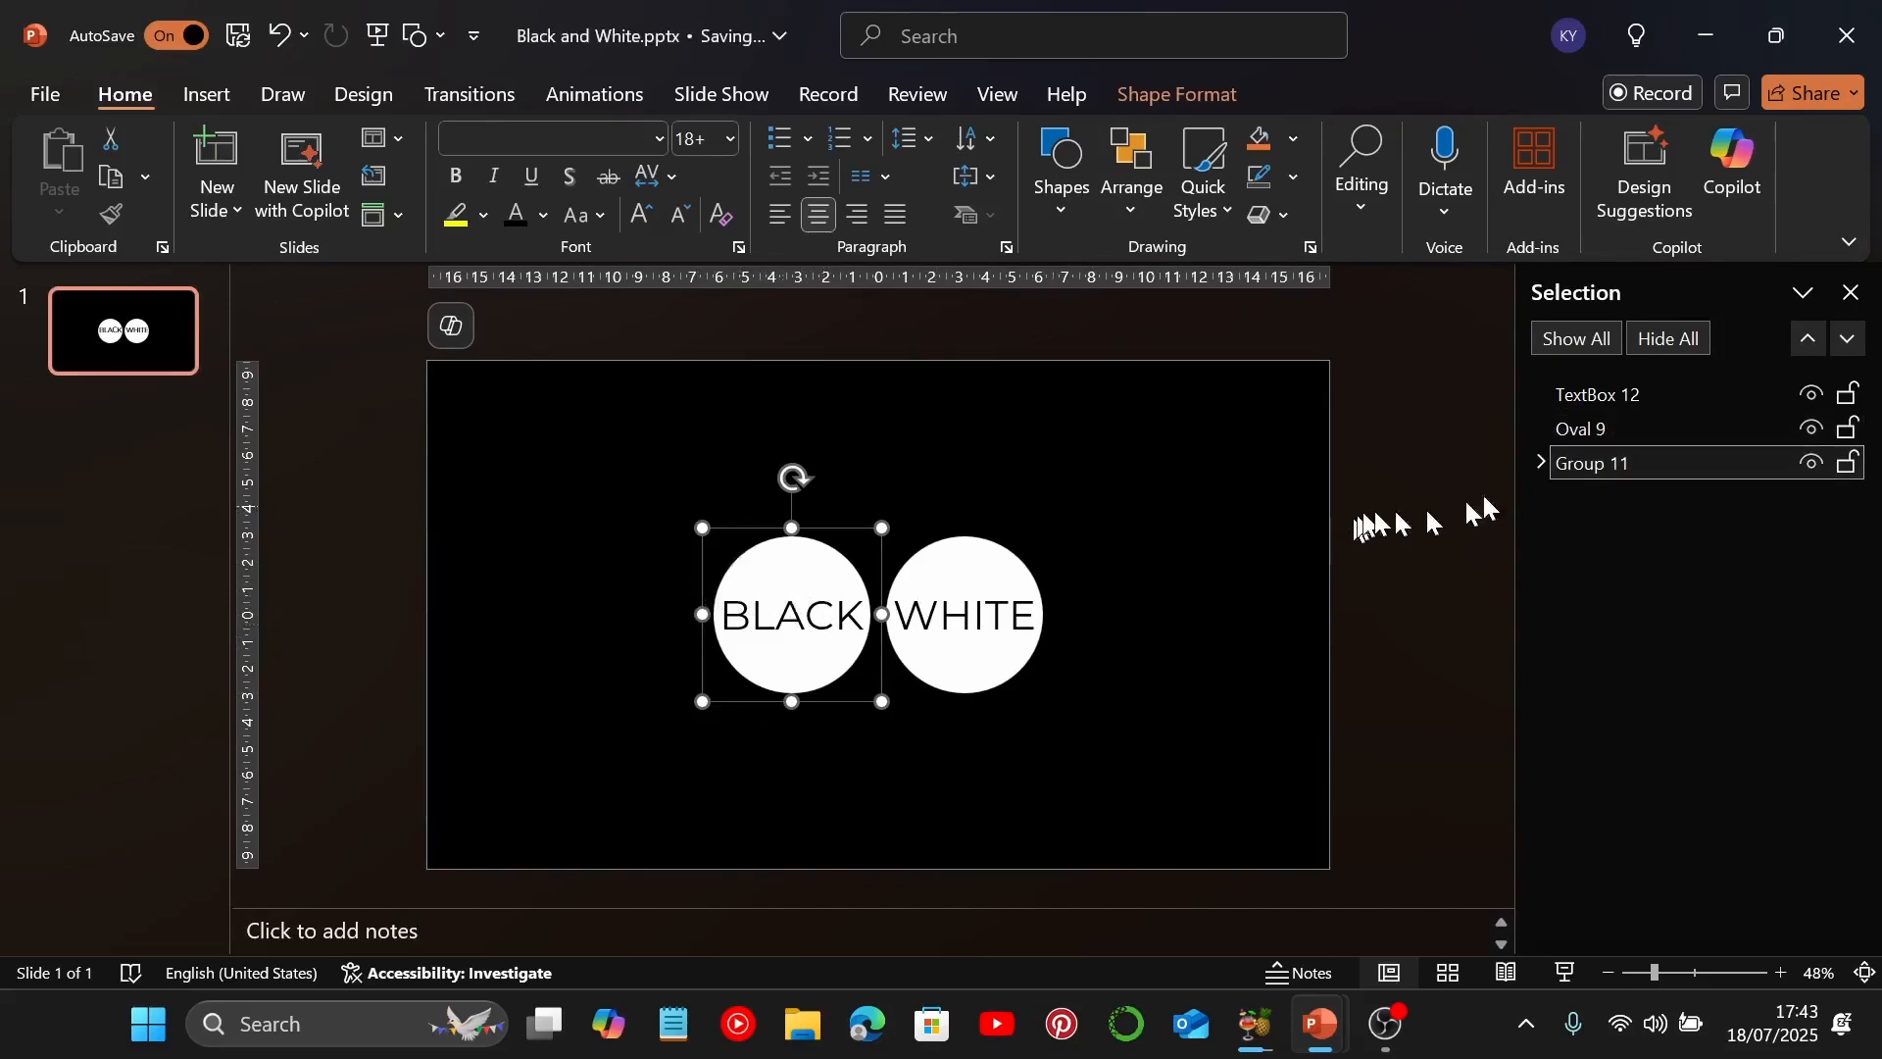
Rename the "WHITE" text box object as "White" in the list of slide objects
{"action": "left_click", "coordinate": [1616, 394]}
{"action": "left_click", "coordinate": [1593, 394]}
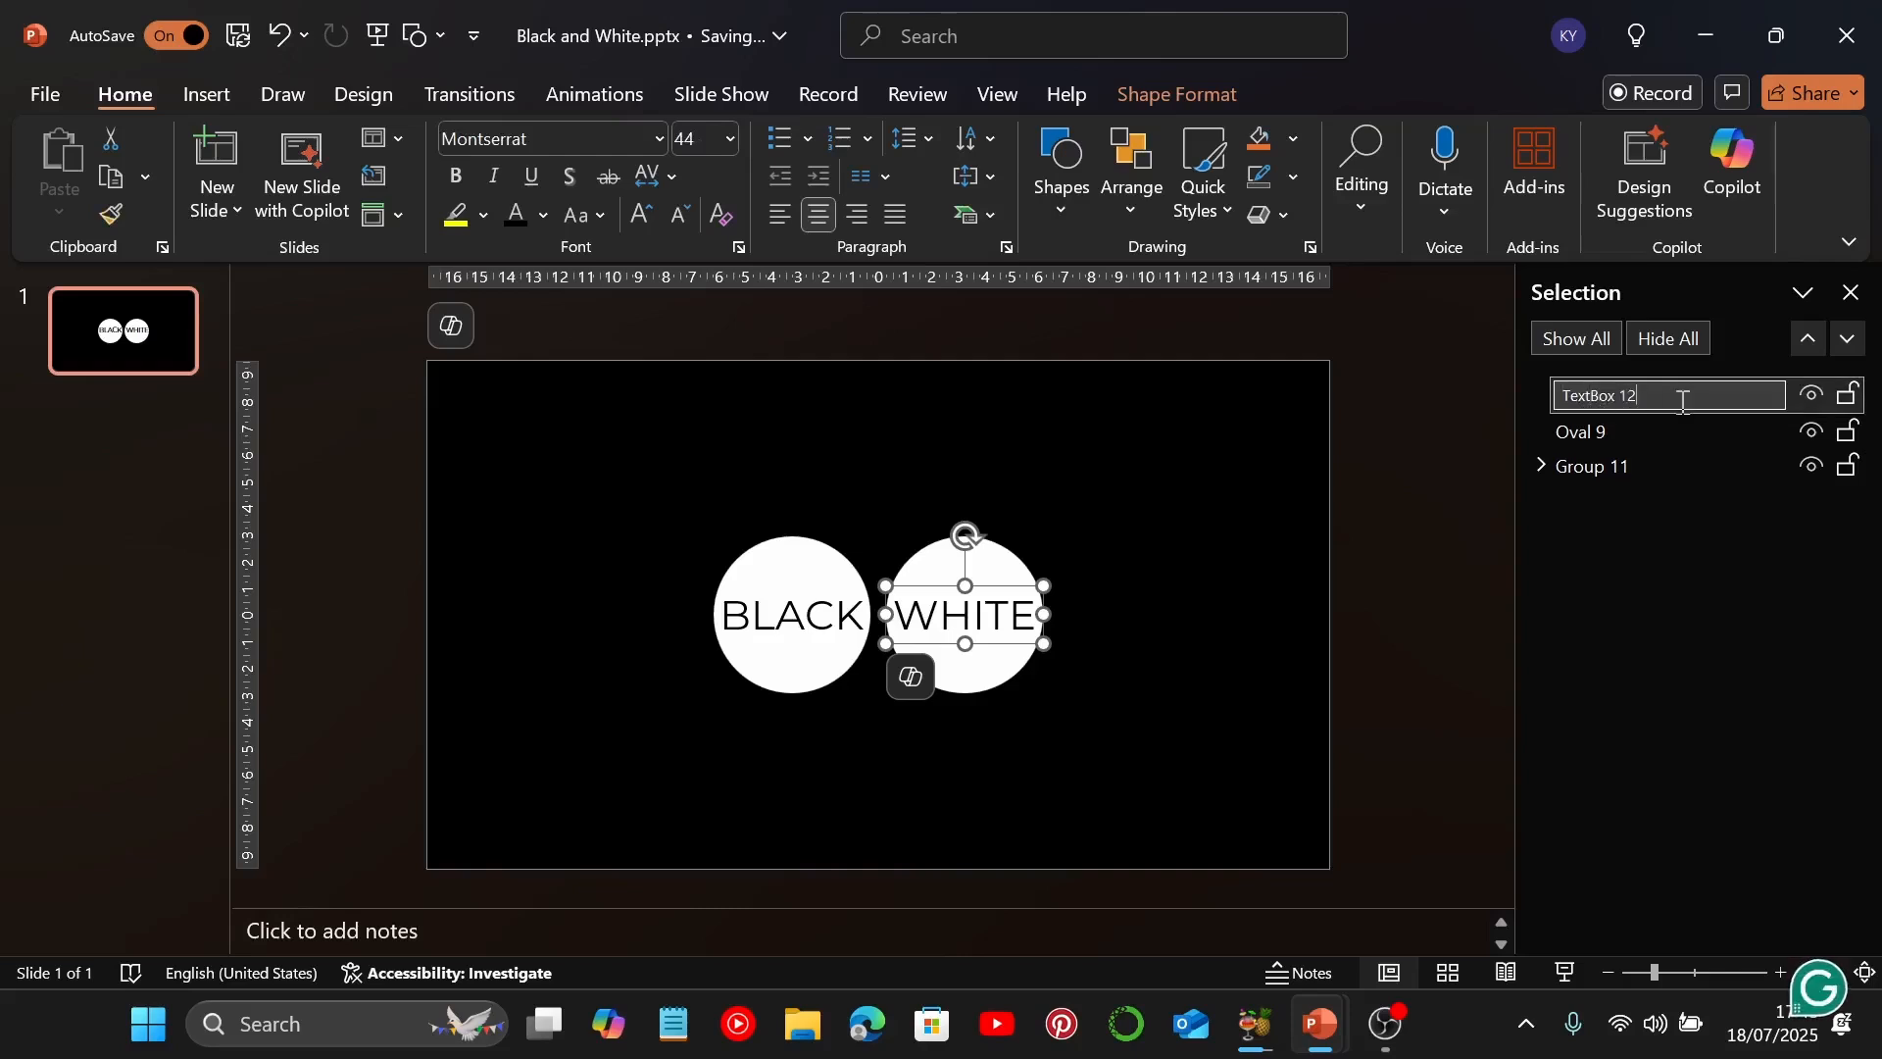
{"action": "key", "text": "BackSpace"}
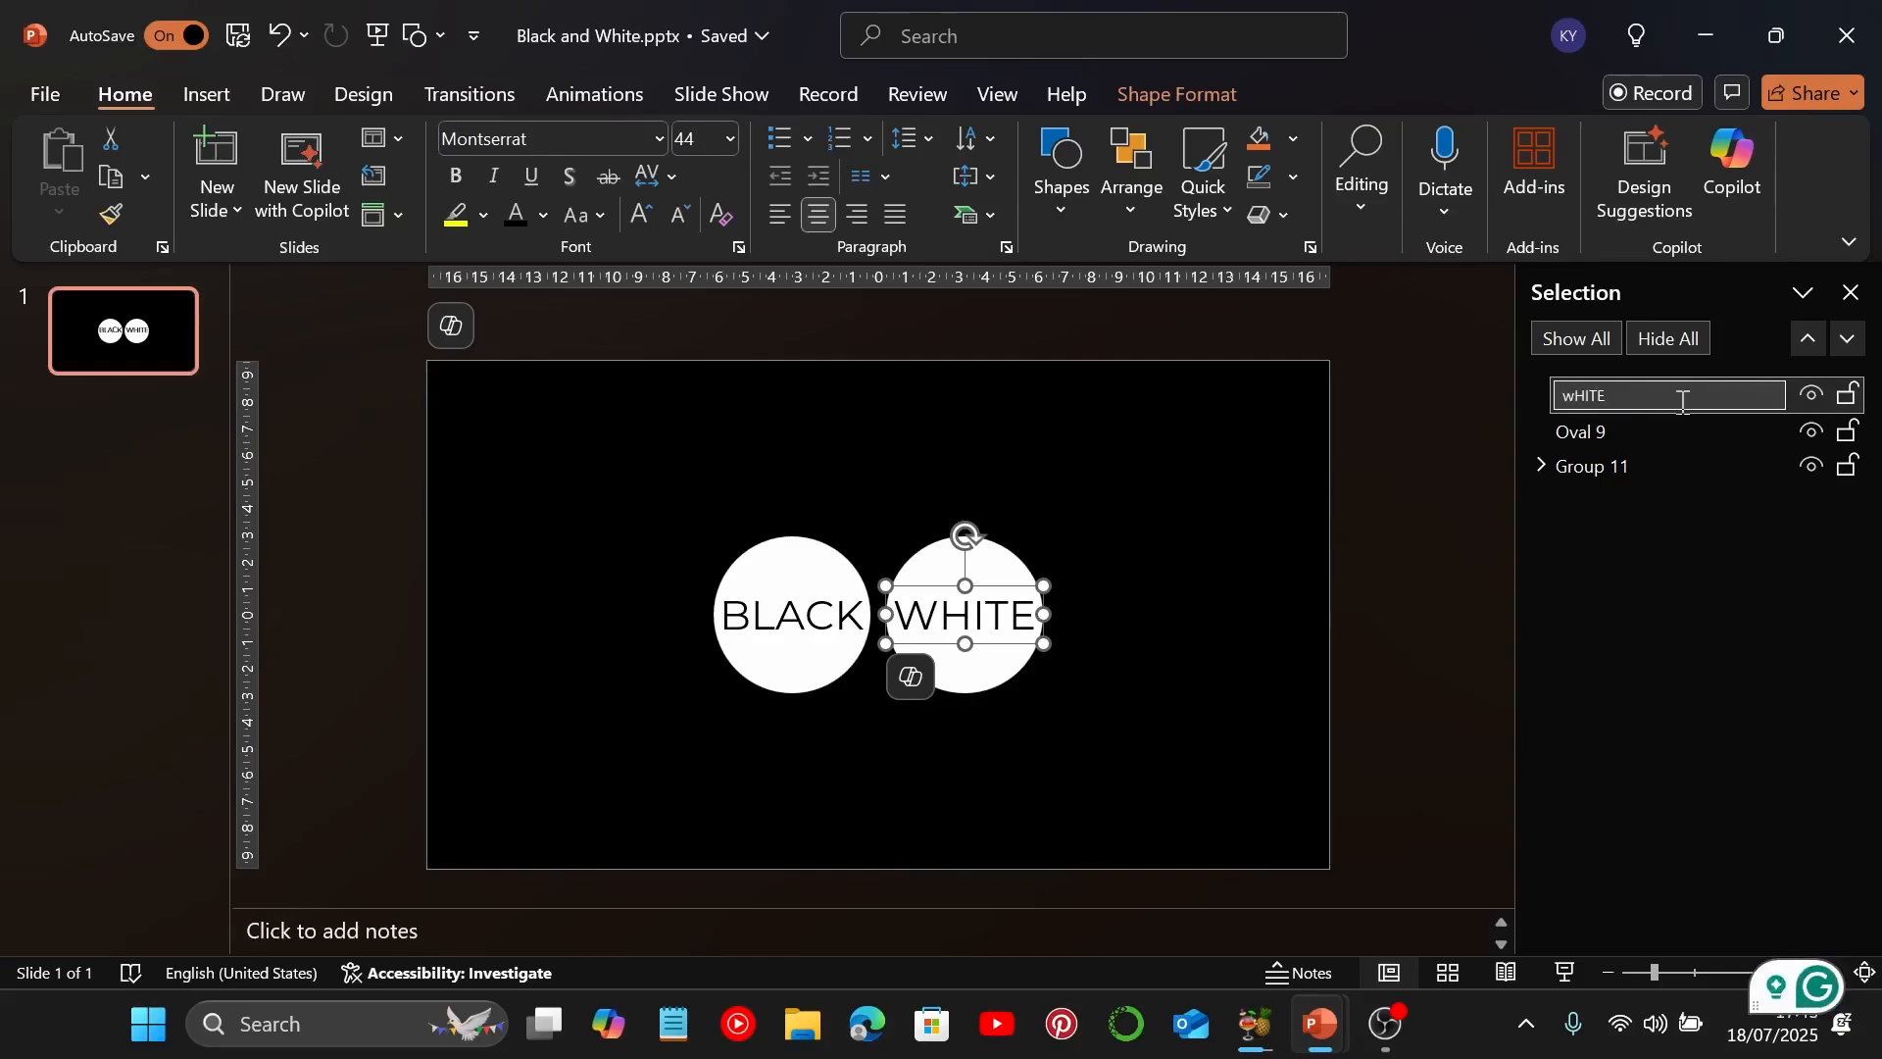
{"action": "key", "text": "BackSpace"}
{"action": "key", "text": "BackSpace"}
{"action": "key", "text": "BackSpace"}
{"action": "key", "text": "BackSpace"}
{"action": "key", "text": "BackSpace"}
{"action": "key", "text": "Caps_Lock"}
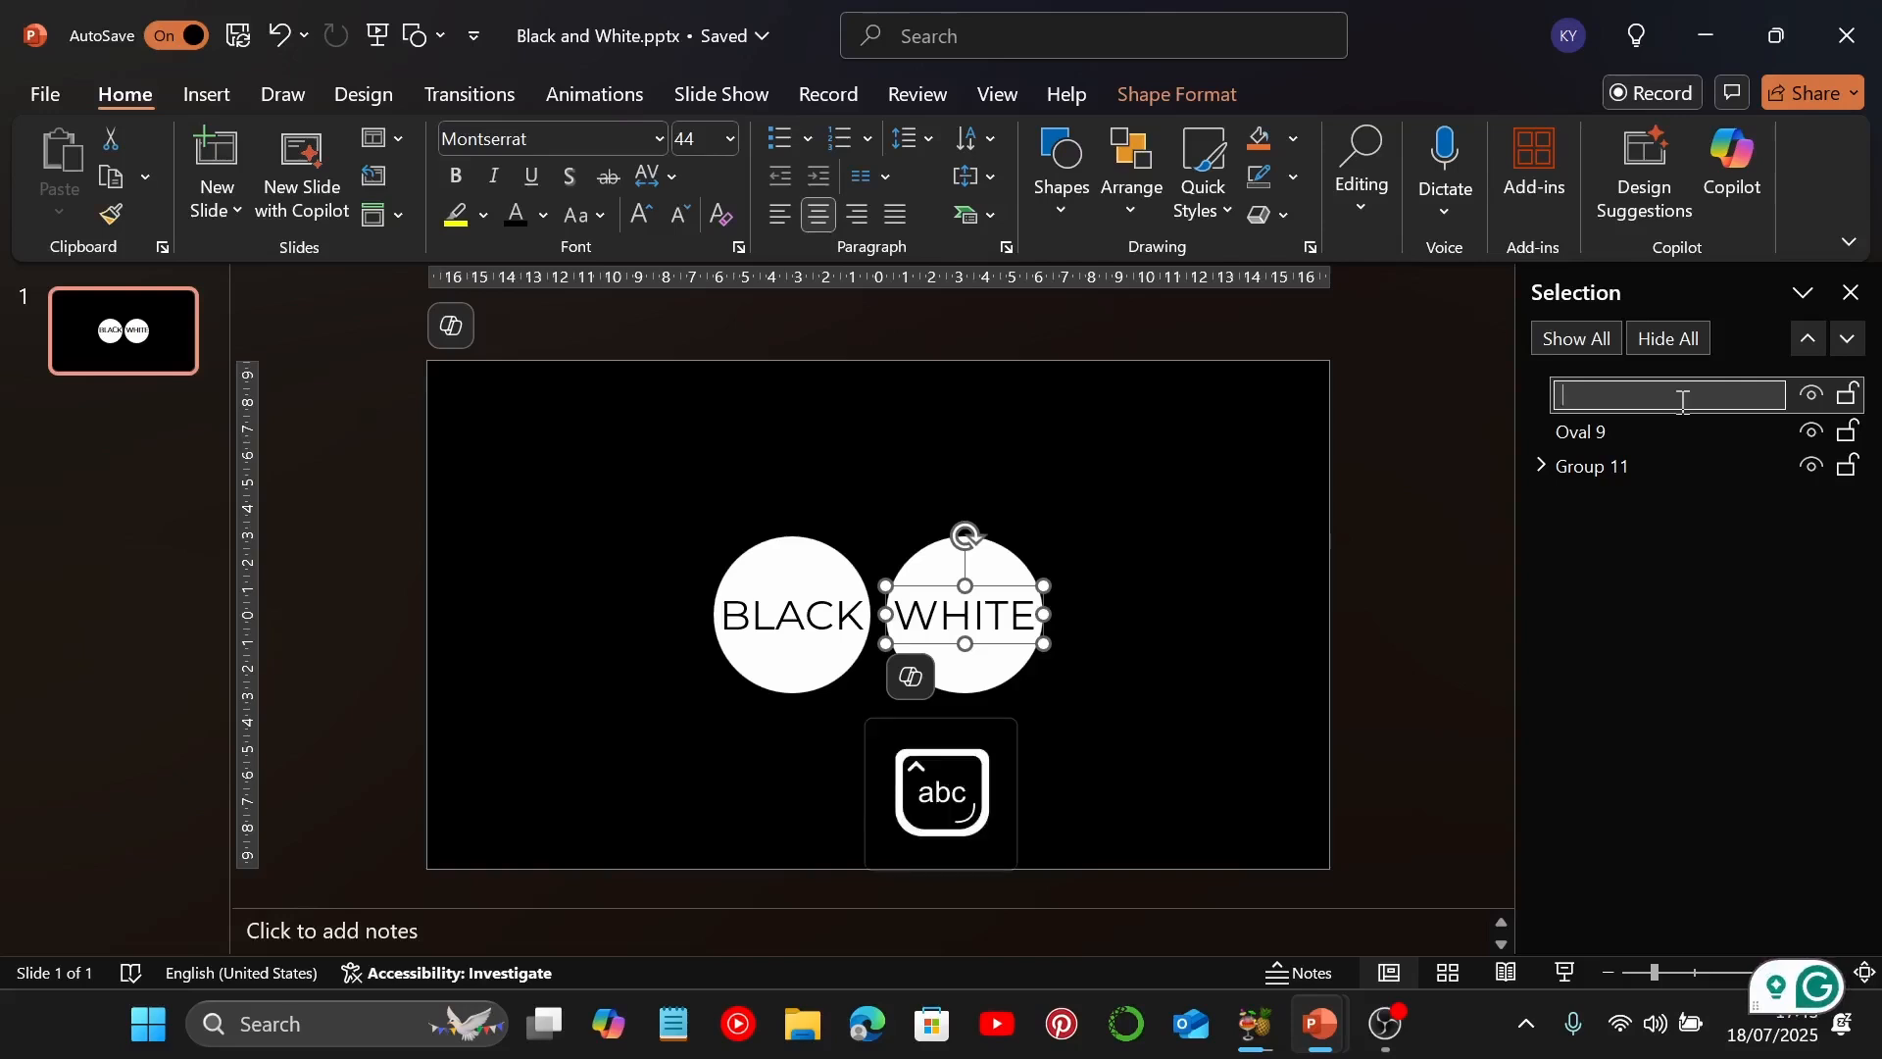
{"action": "type", "text": "White"}
{"action": "key", "text": "Return"}
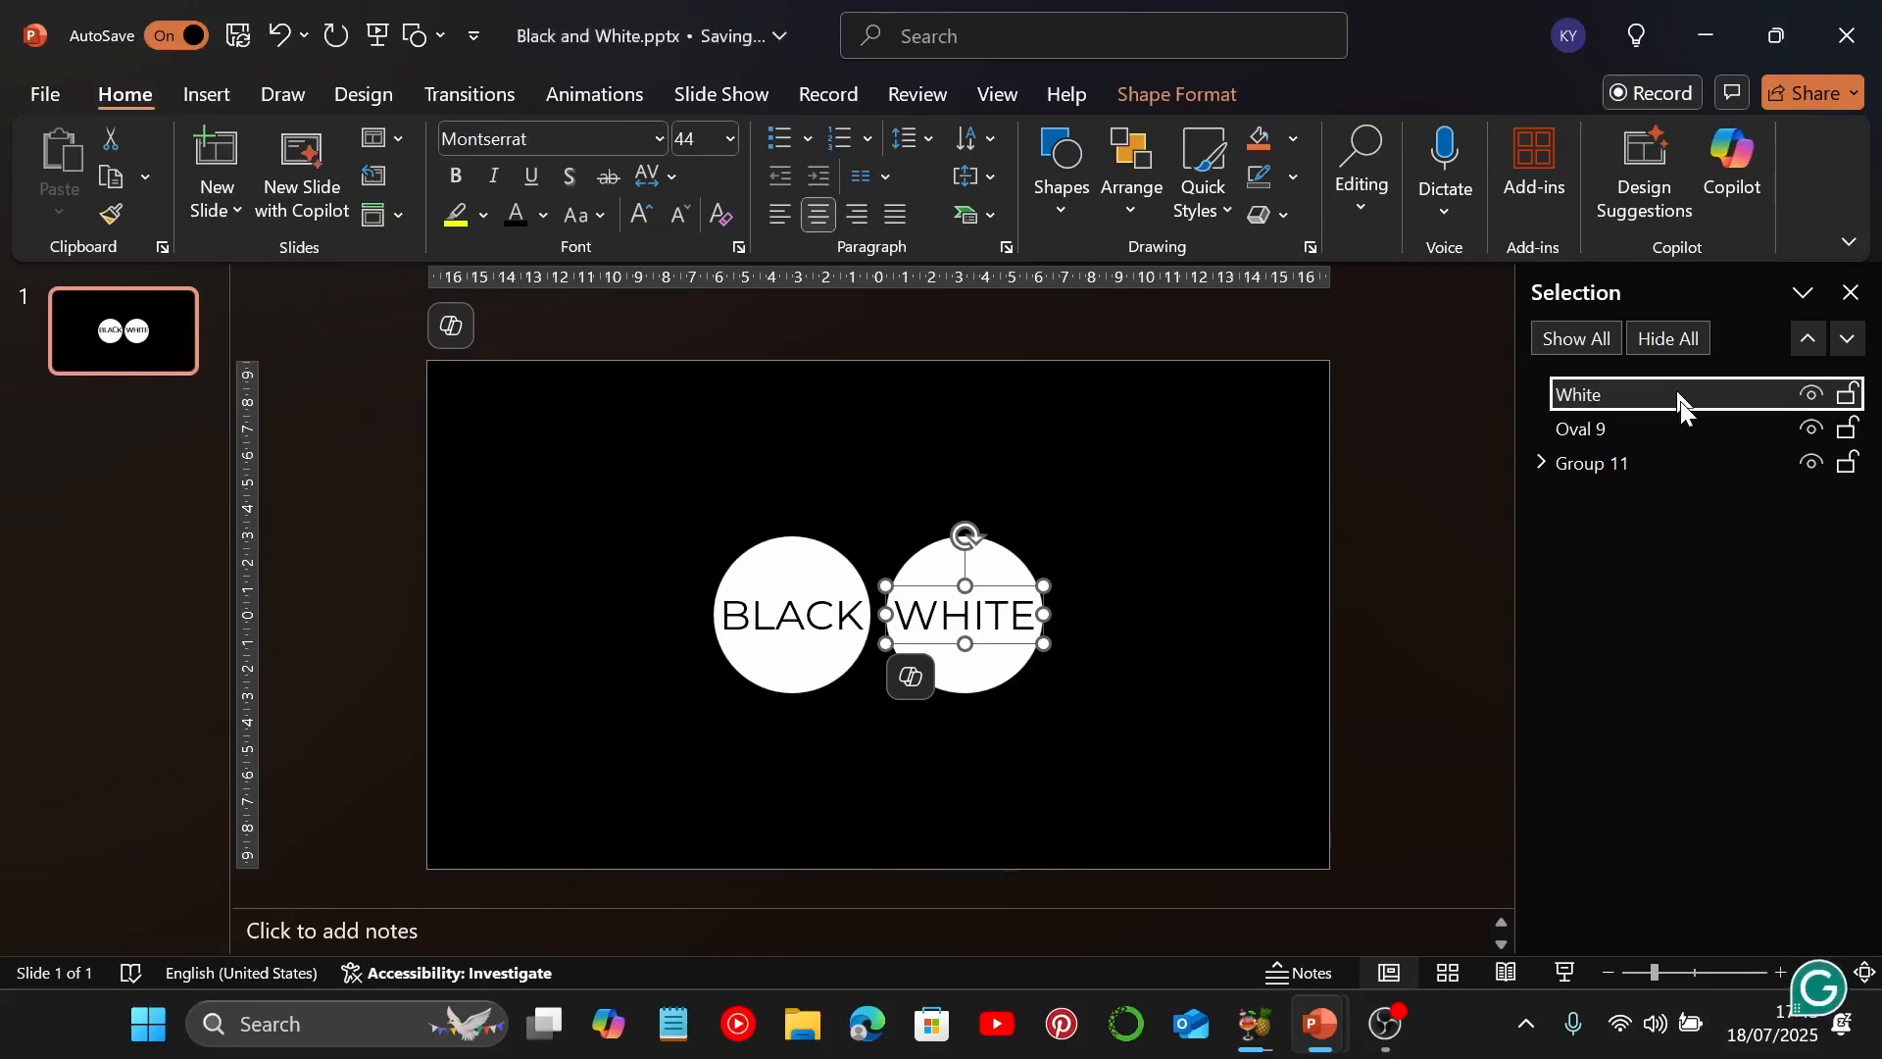
{"action": "left_click", "coordinate": [1626, 427]}
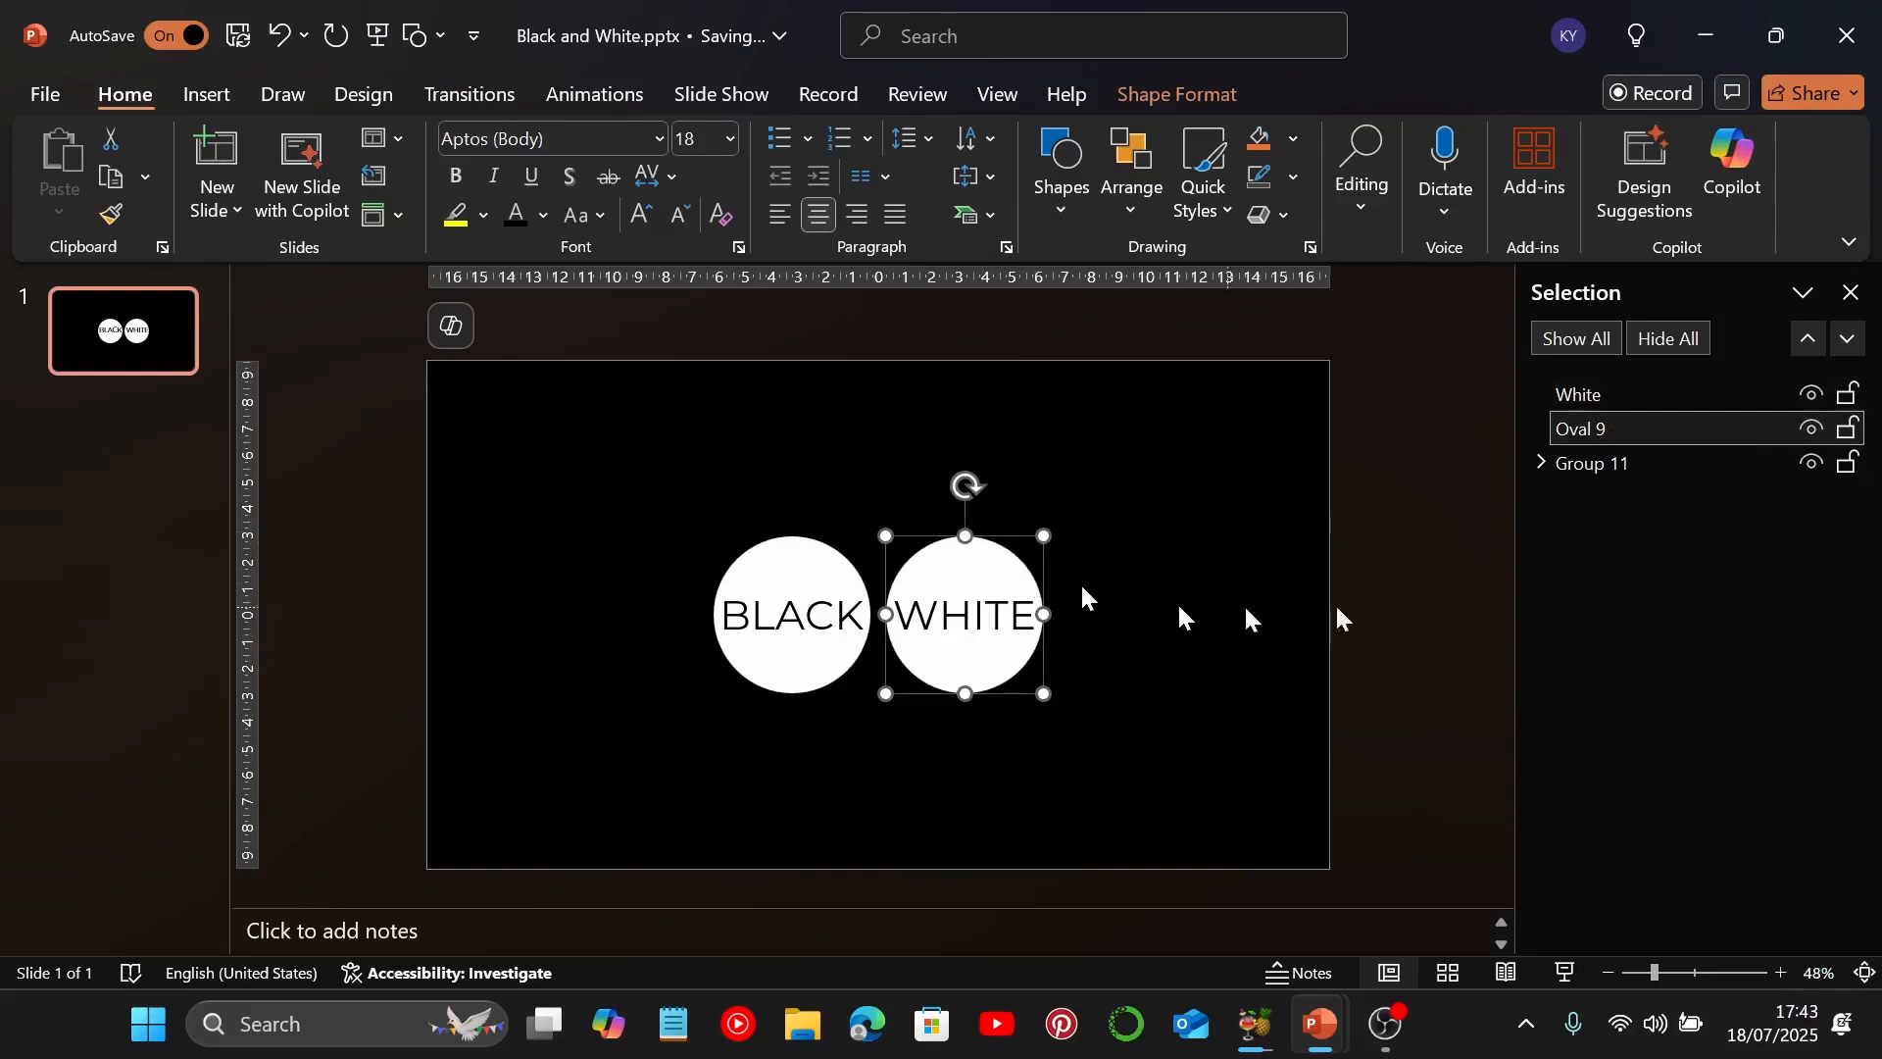
{"action": "left_click", "coordinate": [1566, 461]}
{"action": "left_click", "coordinate": [1150, 569]}
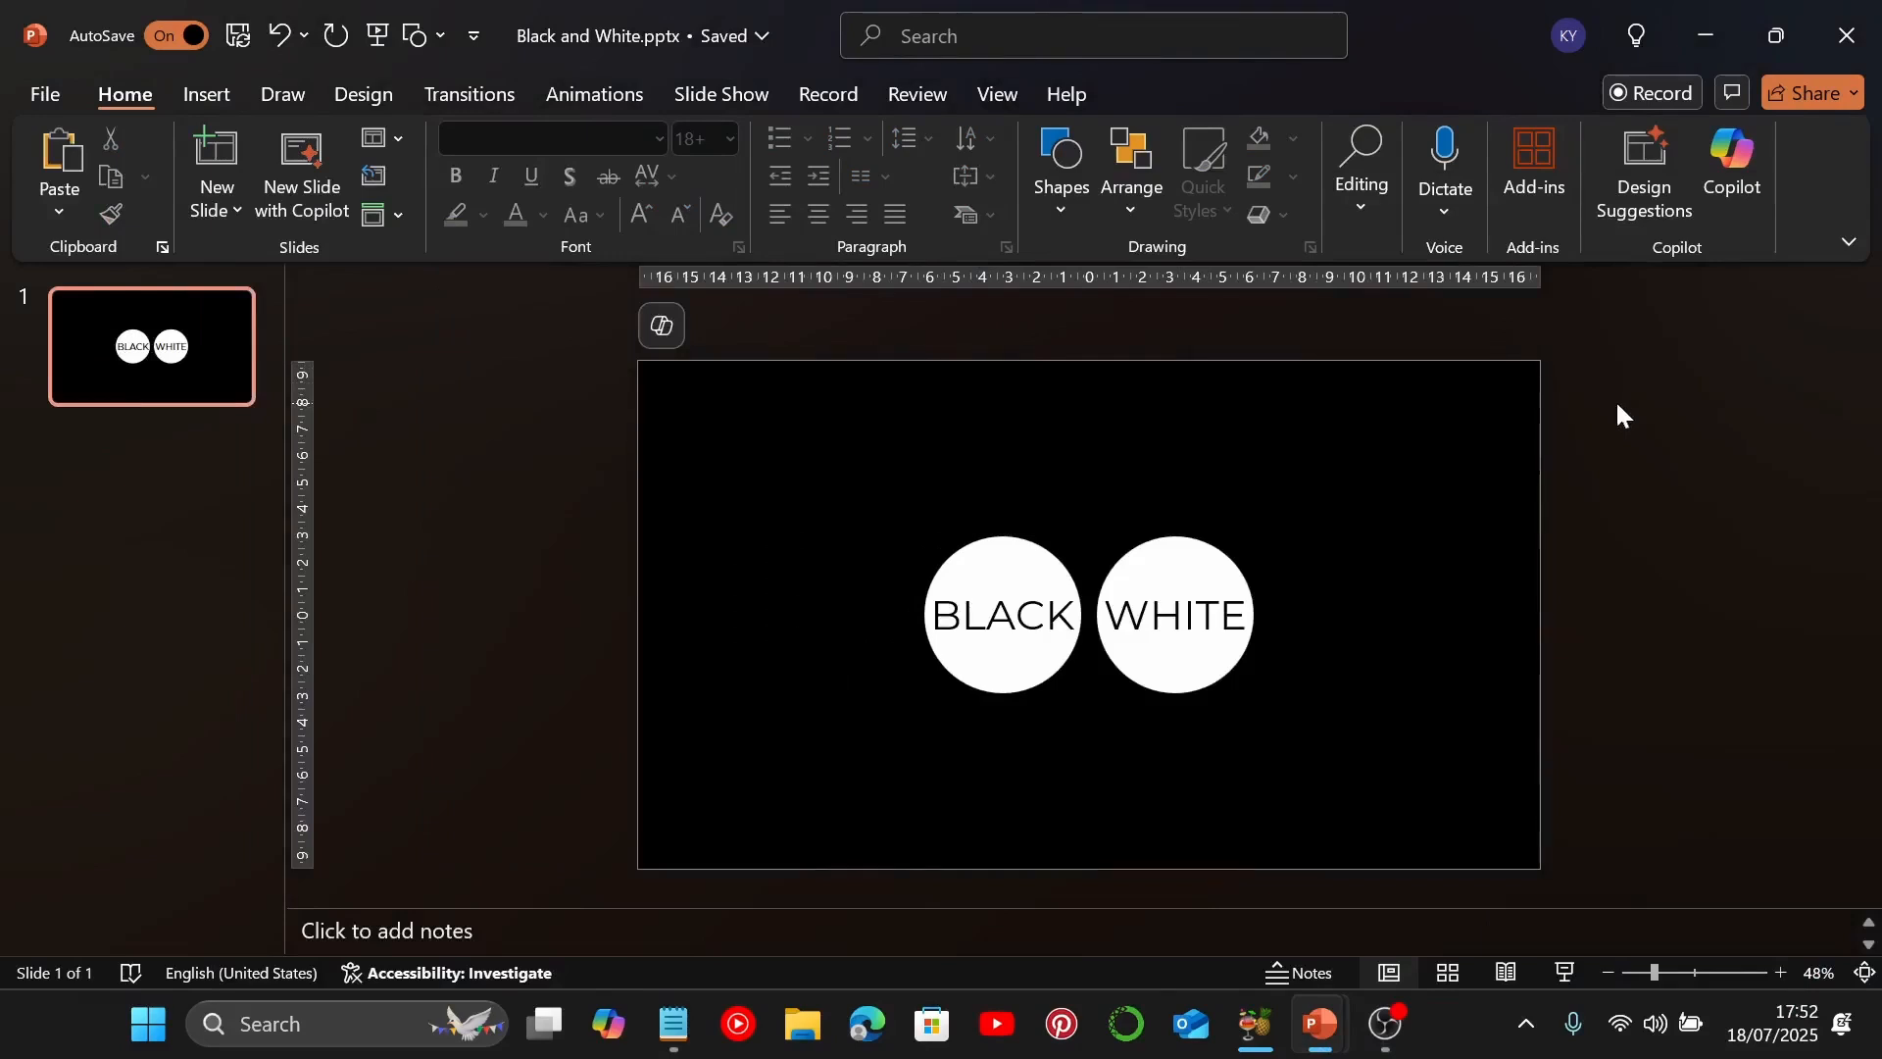
Add a second slide with the Blank layout and paste the copied matchstick picture onto it
{"action": "left_click", "coordinate": [212, 209]}
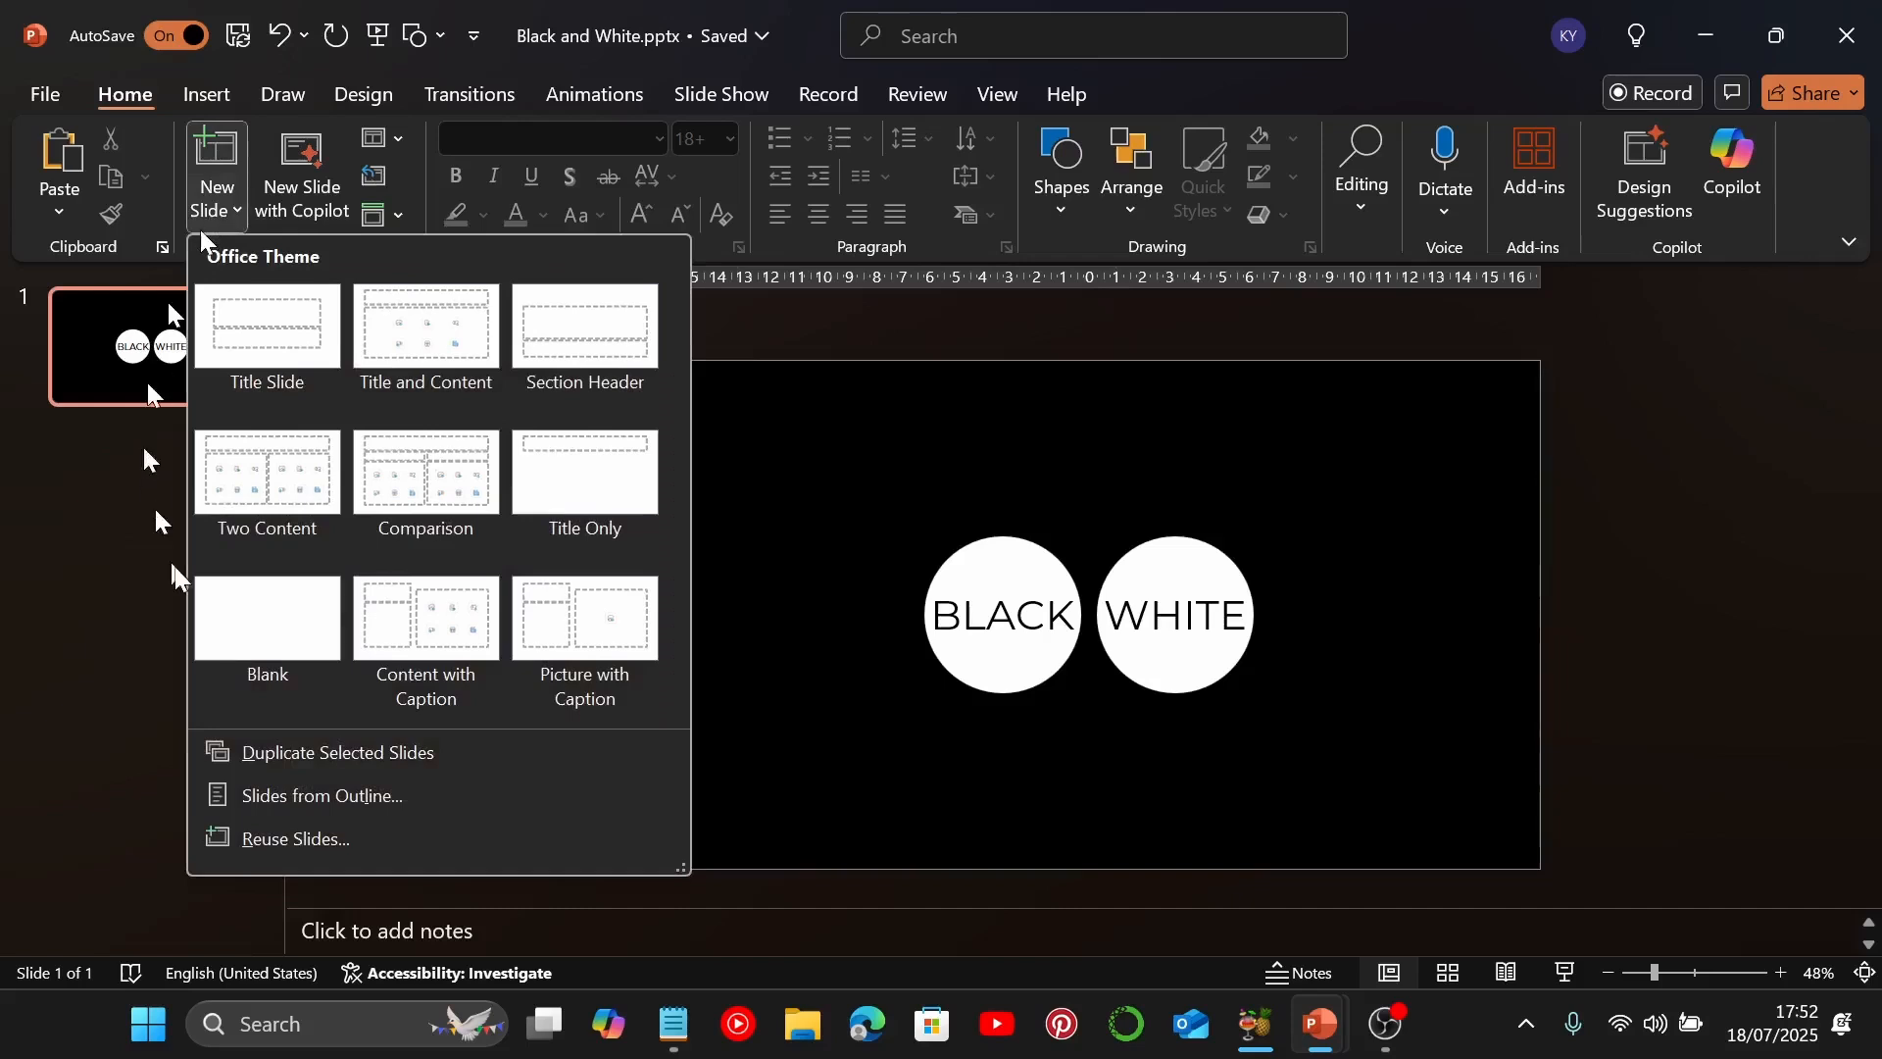
{"action": "left_click", "coordinate": [249, 621]}
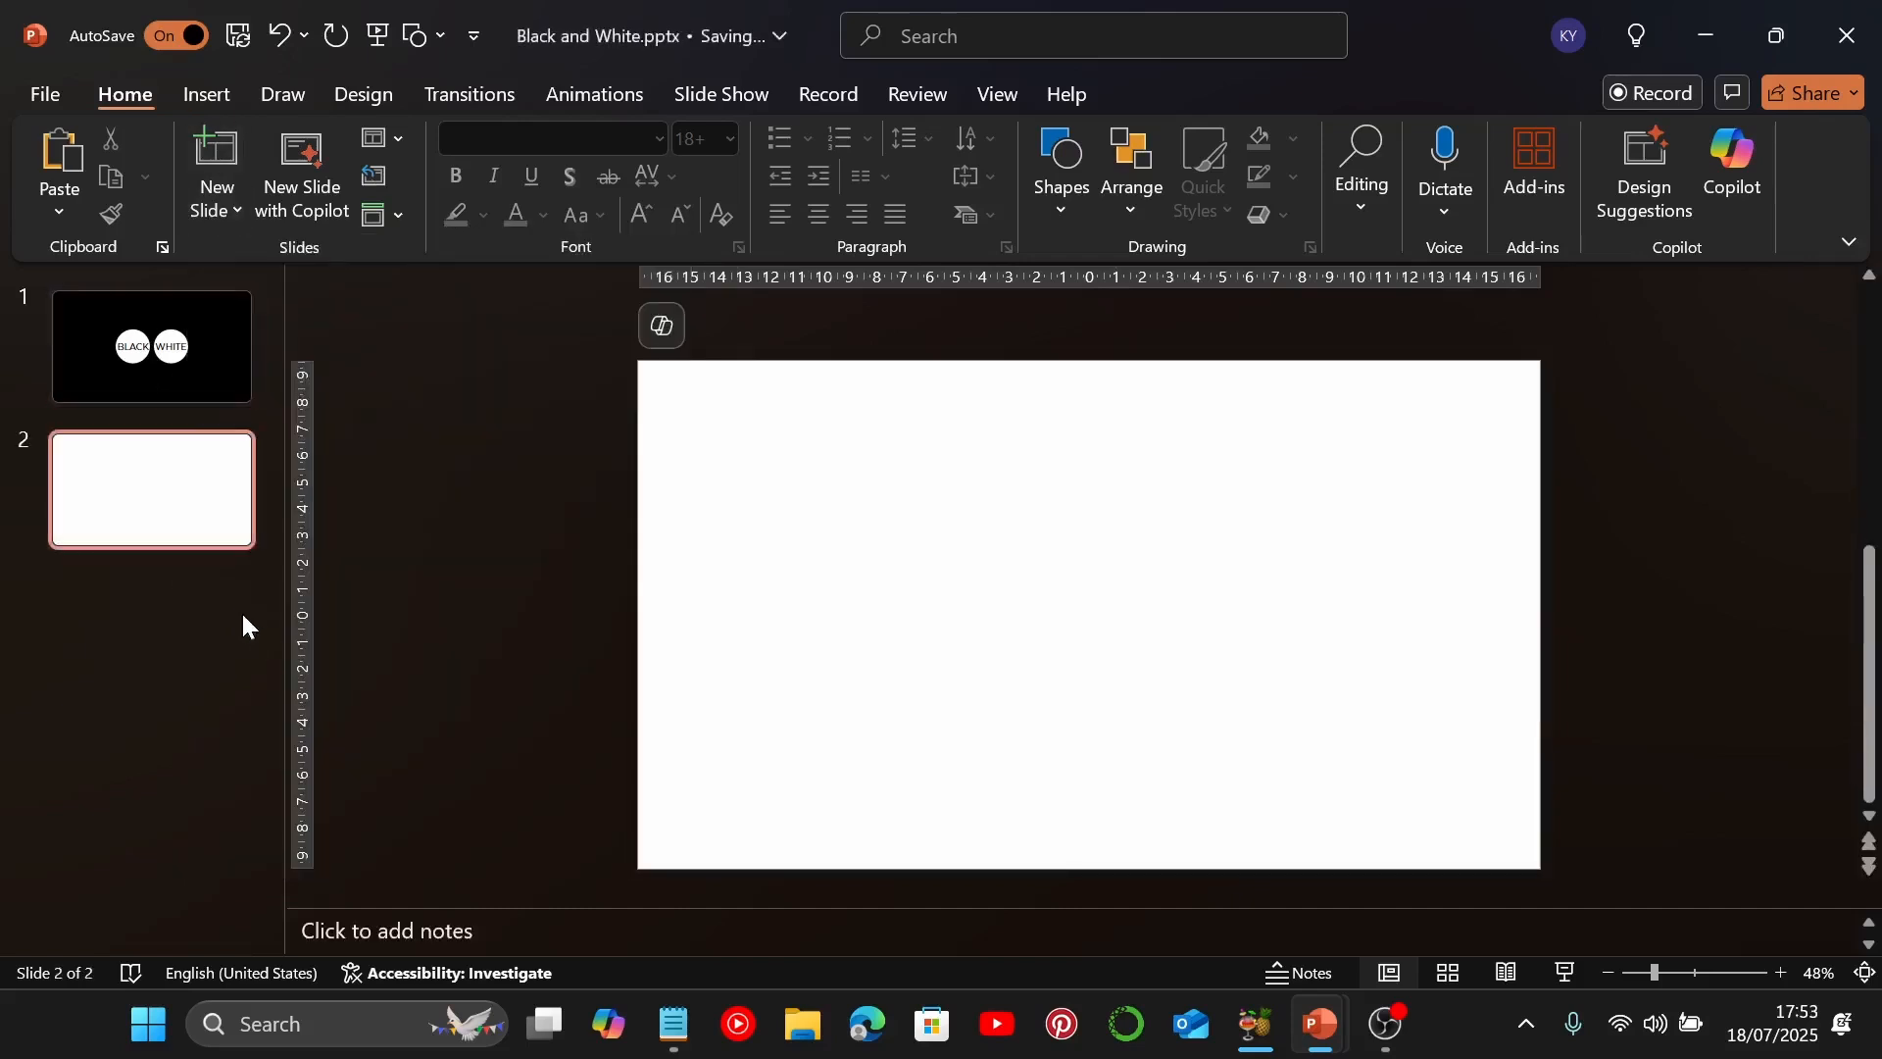
{"action": "key", "text": "ctrl+v"}
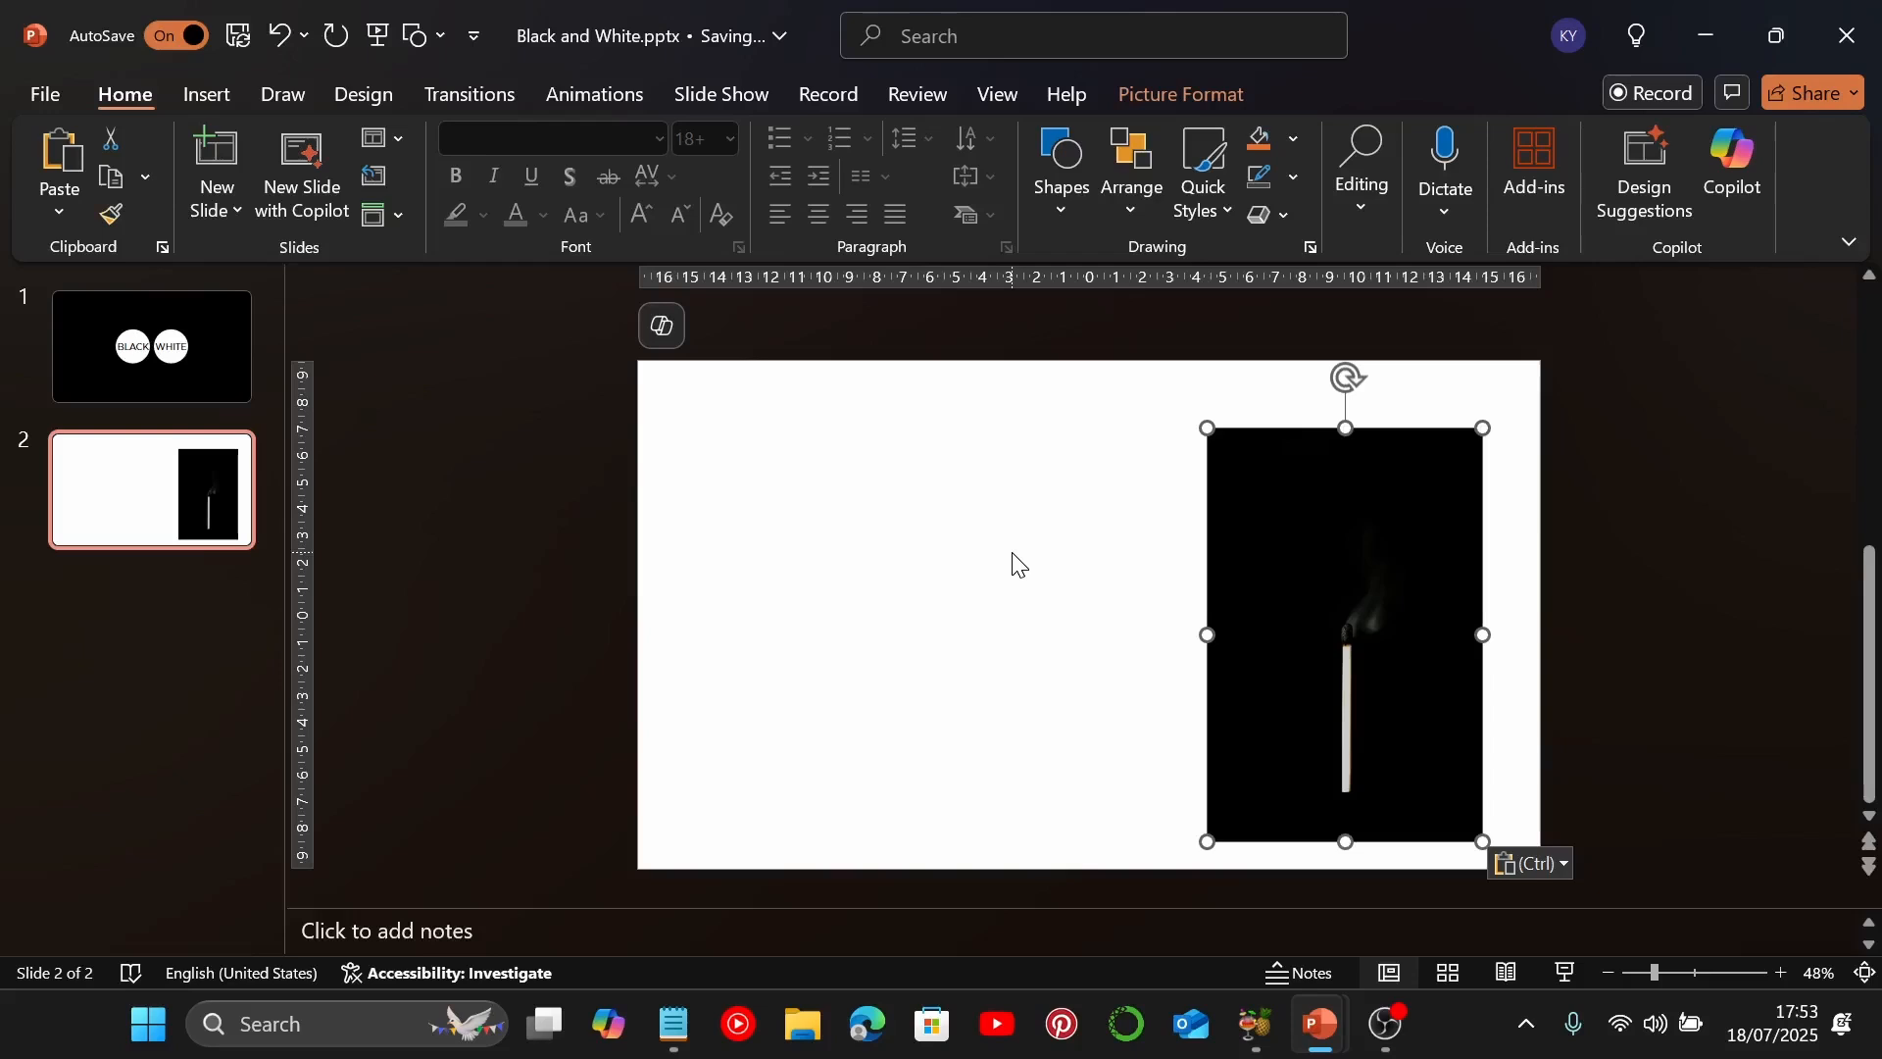
Check the matchstick picture's dimensions and draw a rectangle about 13.6 cm high and 9.4 cm wide to its left
{"action": "left_click", "coordinate": [1194, 84]}
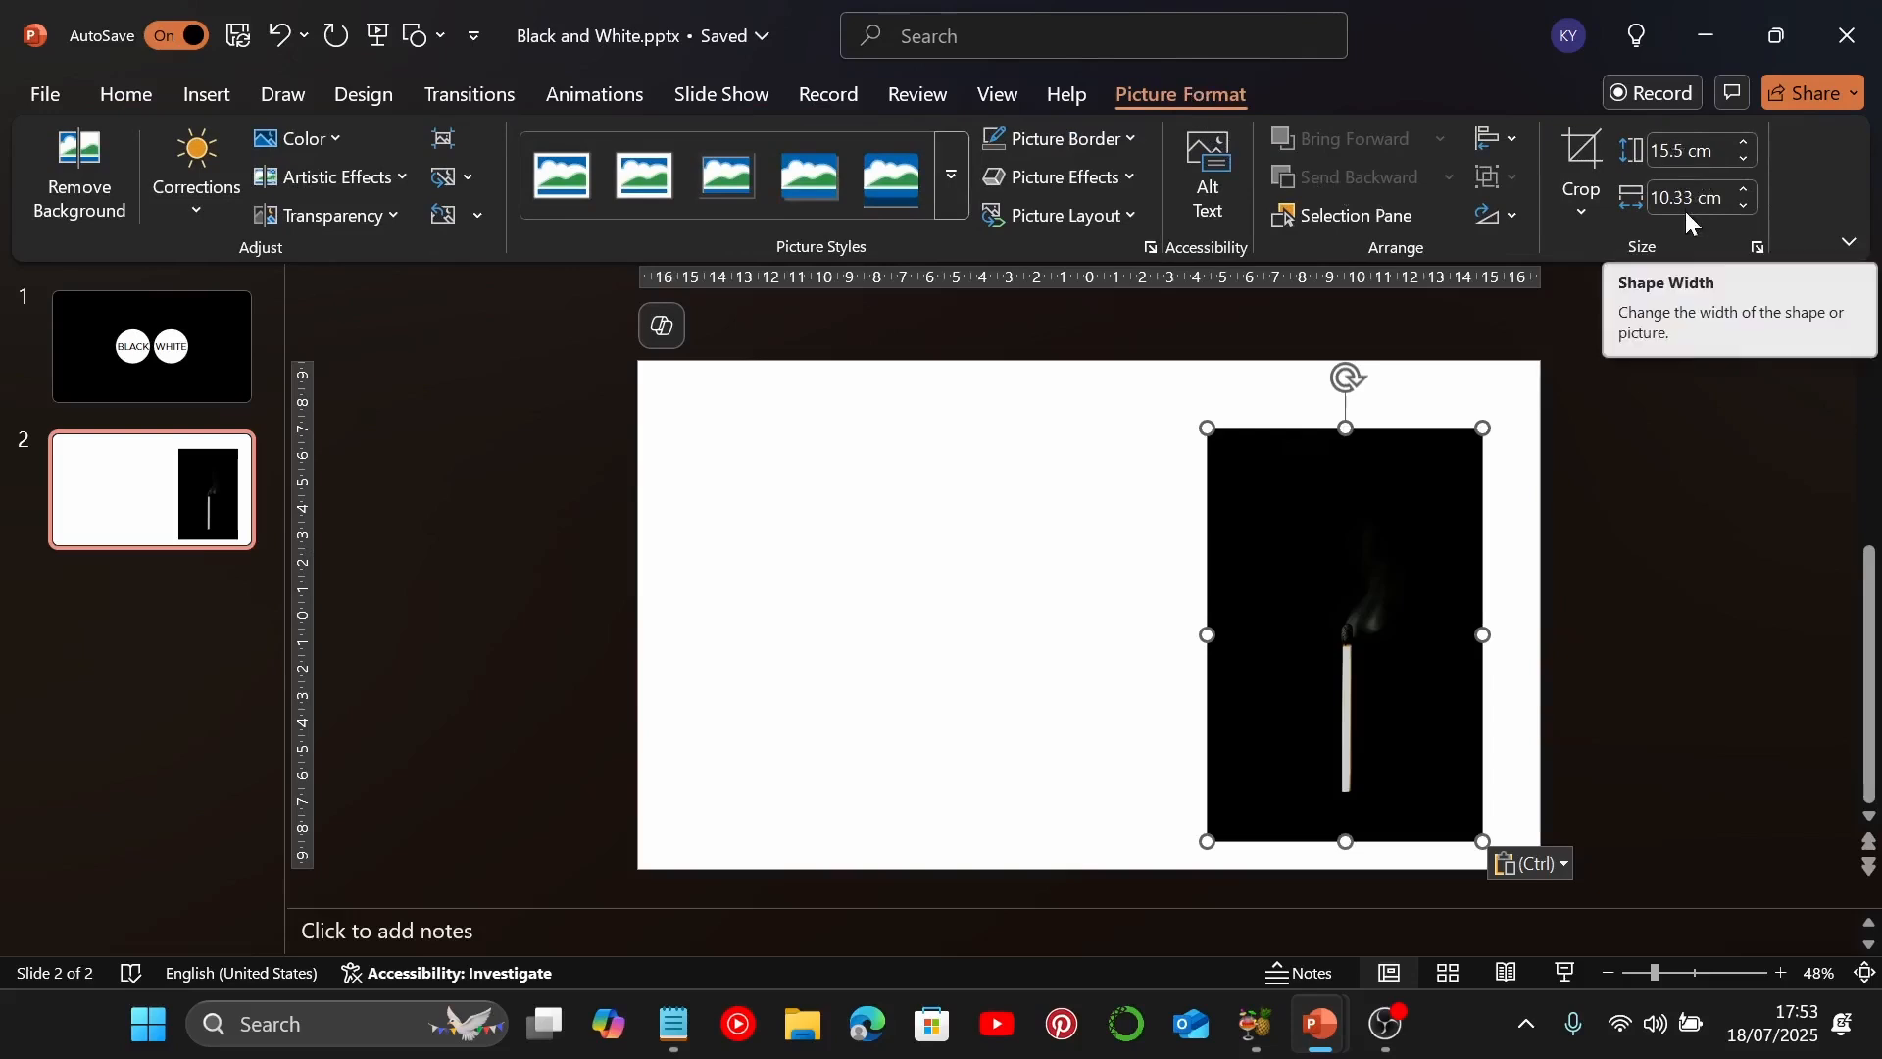
{"action": "left_click", "coordinate": [206, 94]}
{"action": "left_click", "coordinate": [730, 201]}
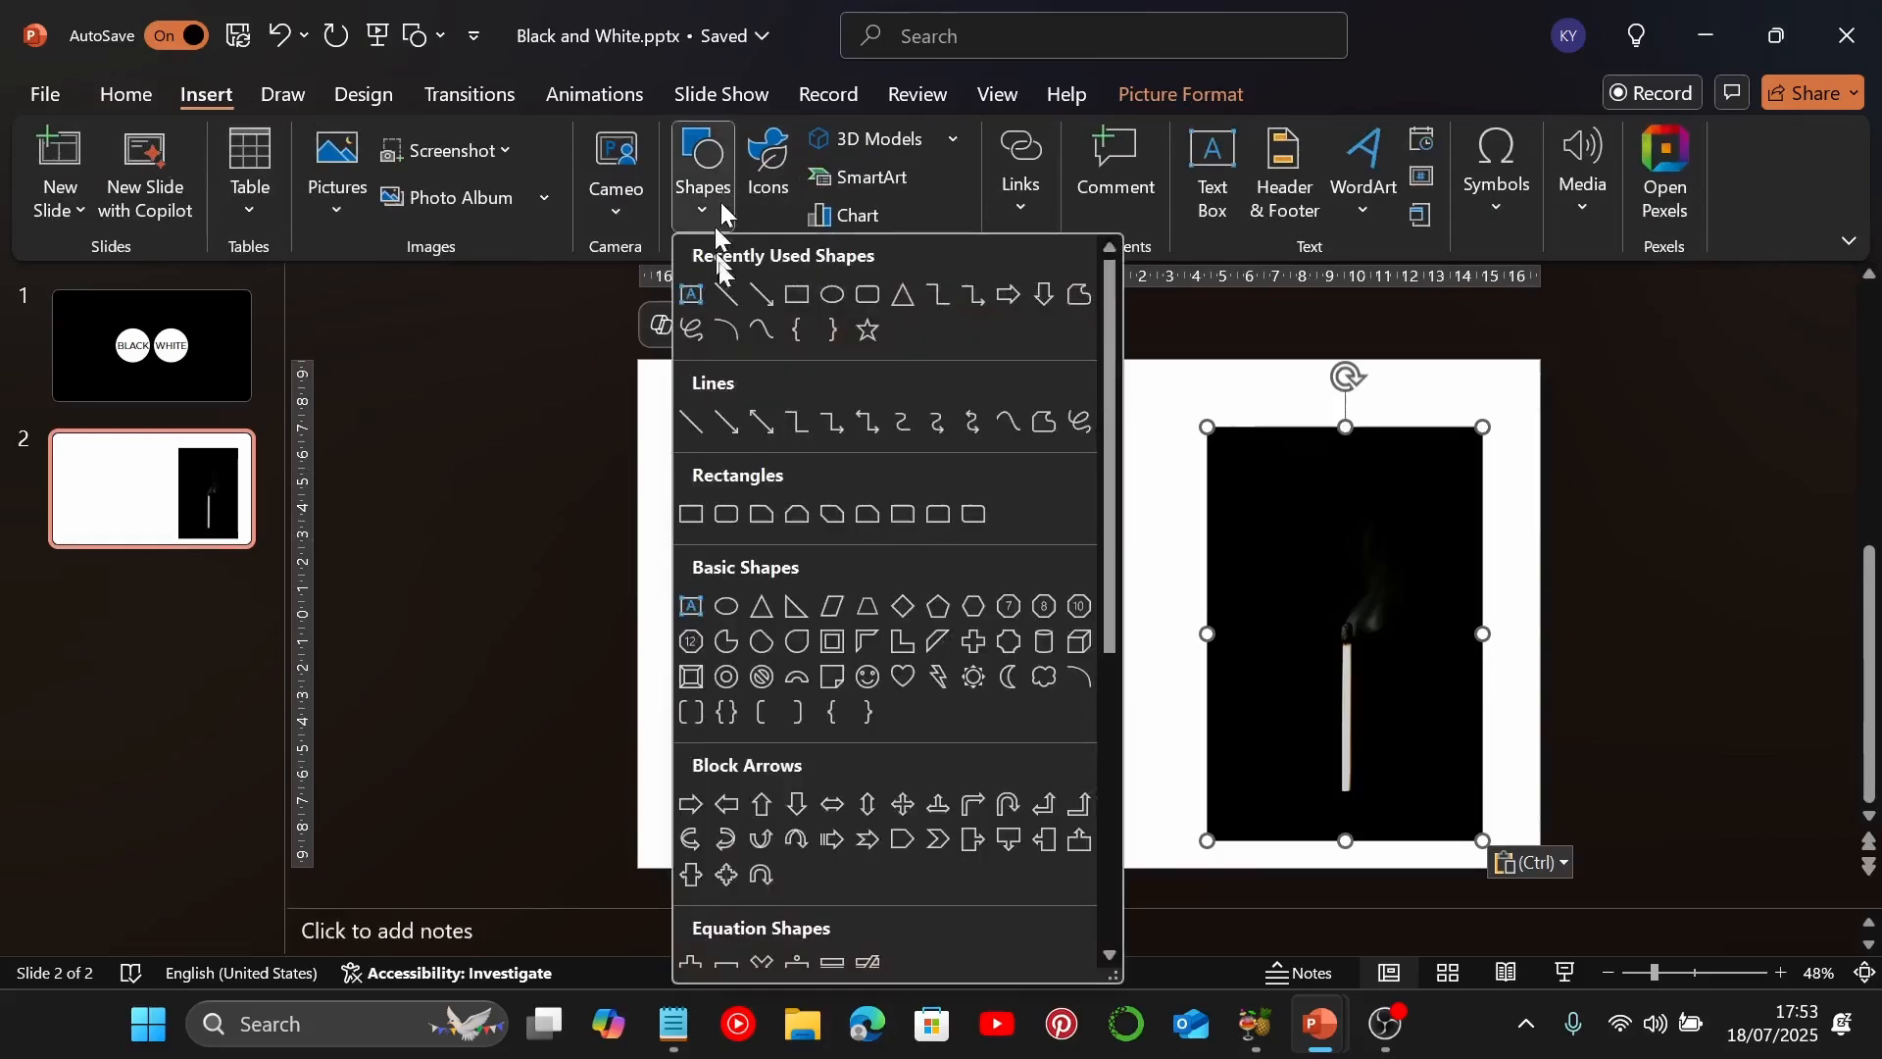
{"action": "left_click", "coordinate": [792, 294]}
{"action": "mouse_move", "coordinate": [815, 415]}
{"action": "left_mouse_down"}
{"action": "mouse_move", "coordinate": [1019, 639]}
{"action": "mouse_move", "coordinate": [1065, 775]}
{"action": "left_mouse_up"}
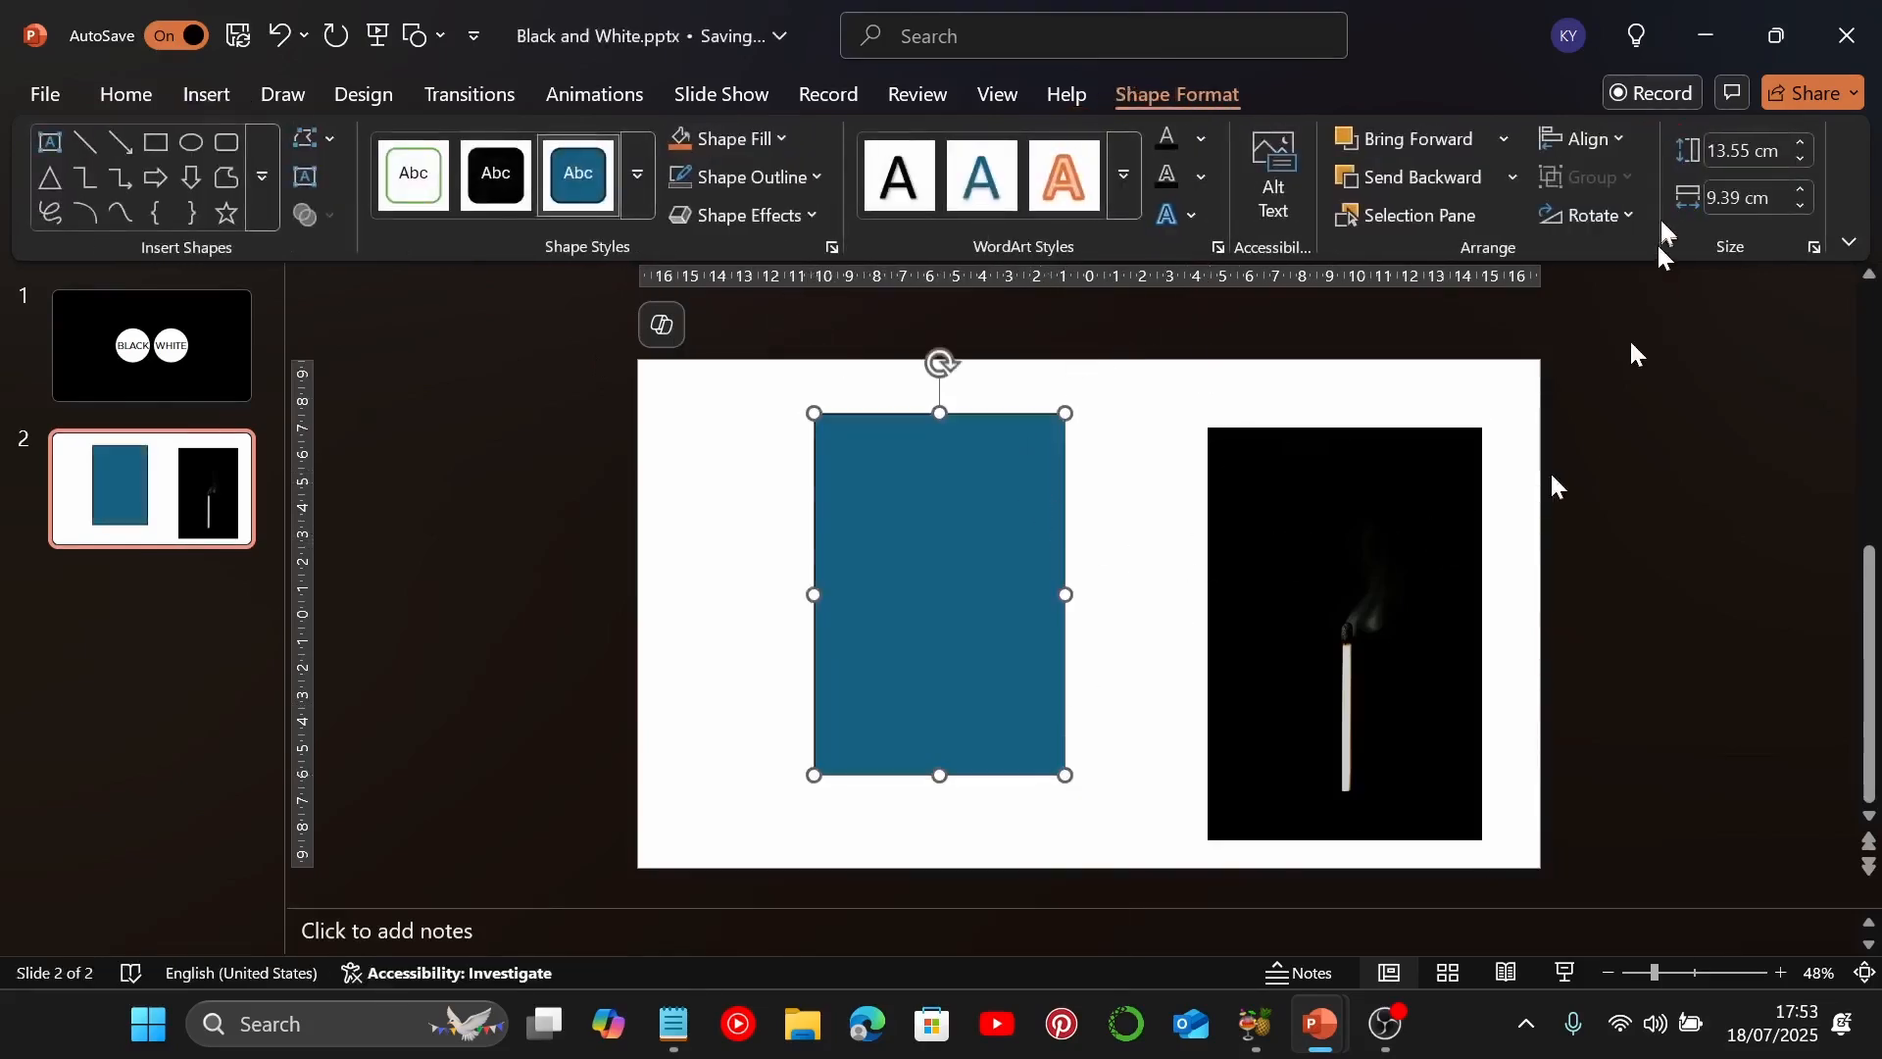
Set the rectangle's height to 15.5 cm and its width to 10.33 cm
{"action": "left_click", "coordinate": [1729, 155]}
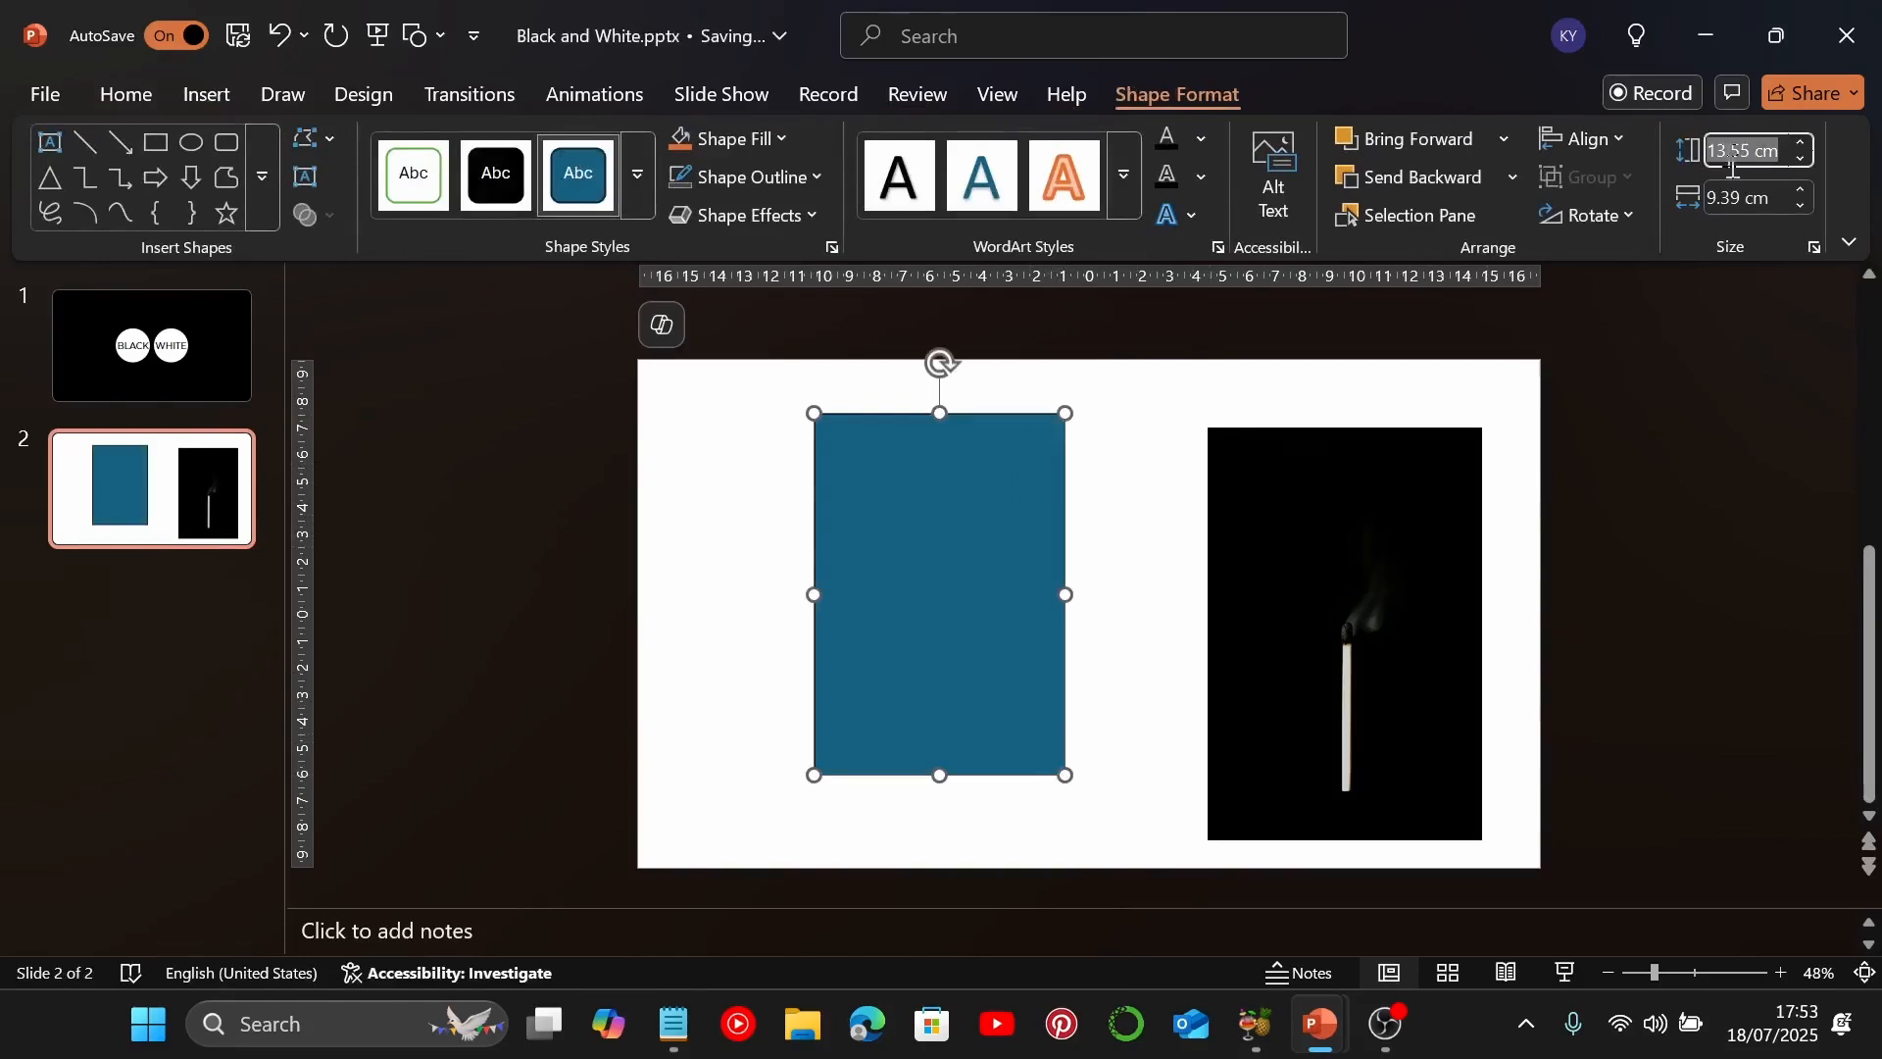
{"action": "type", "text": "15.5"}
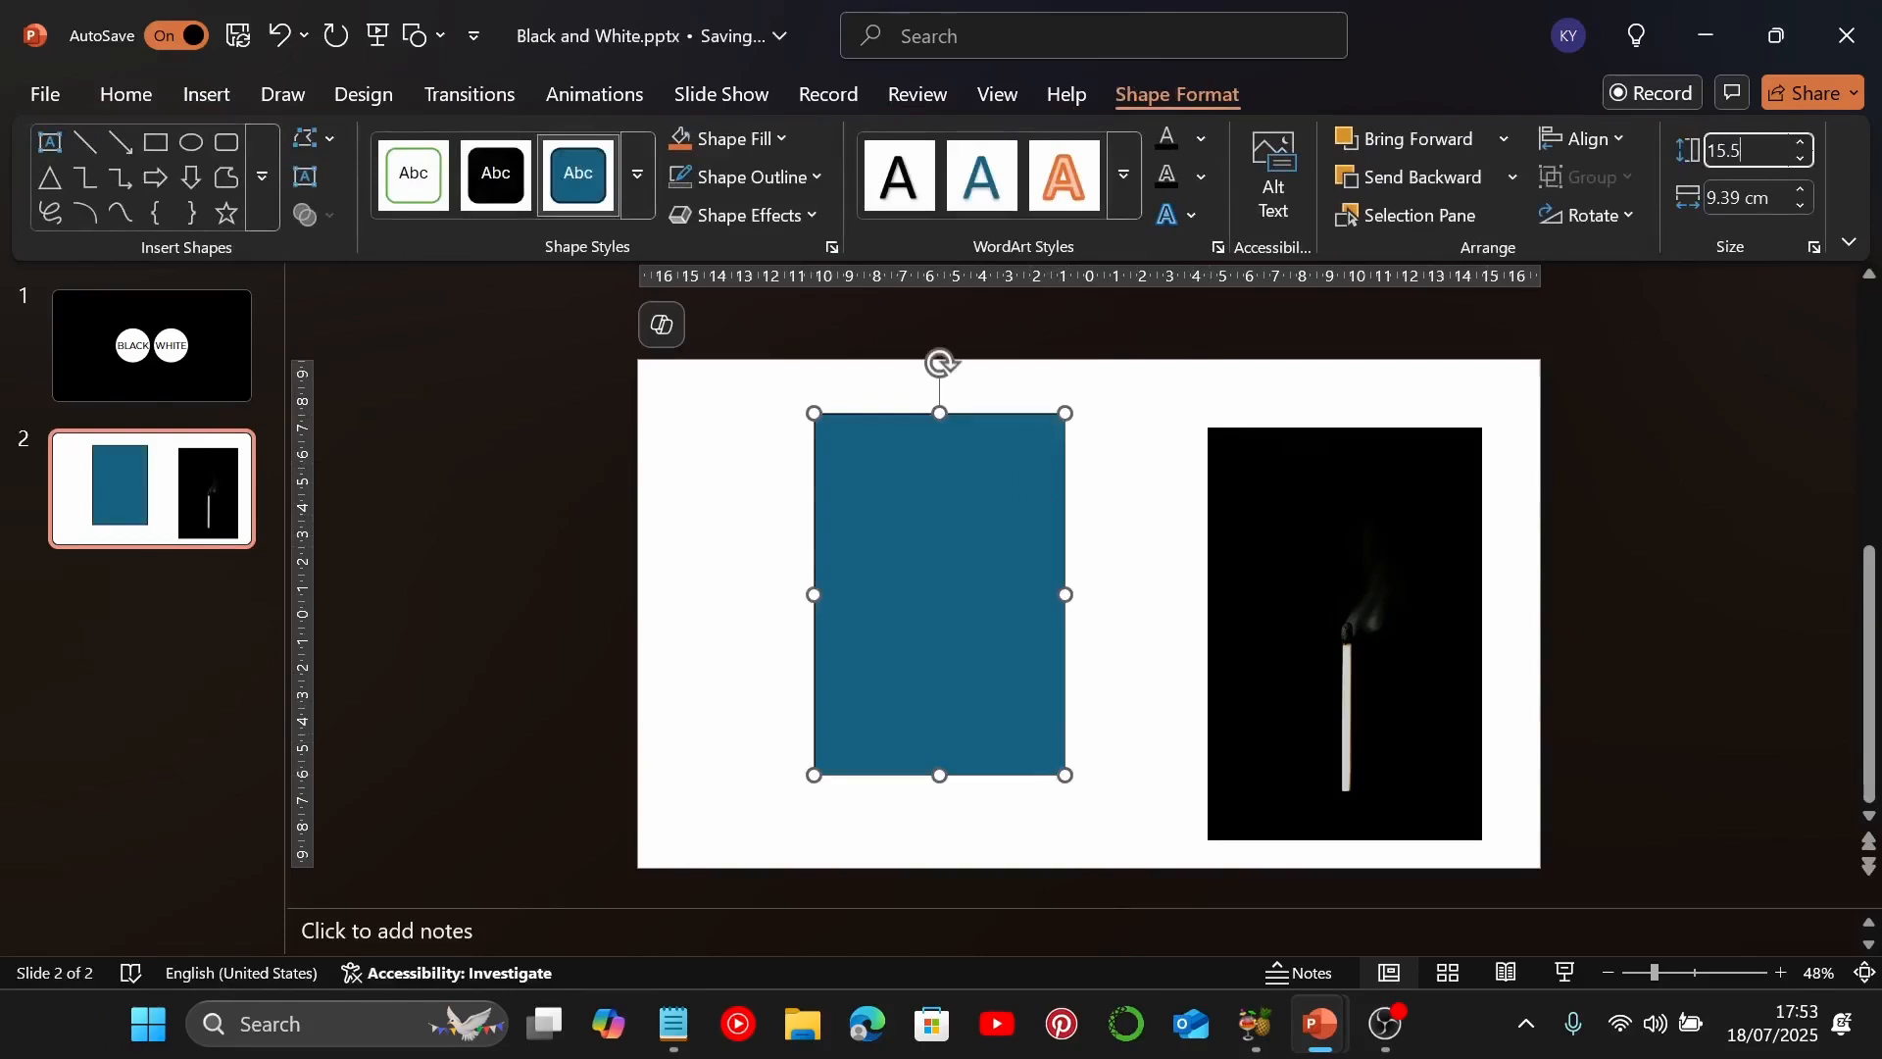
{"action": "key", "text": "Return"}
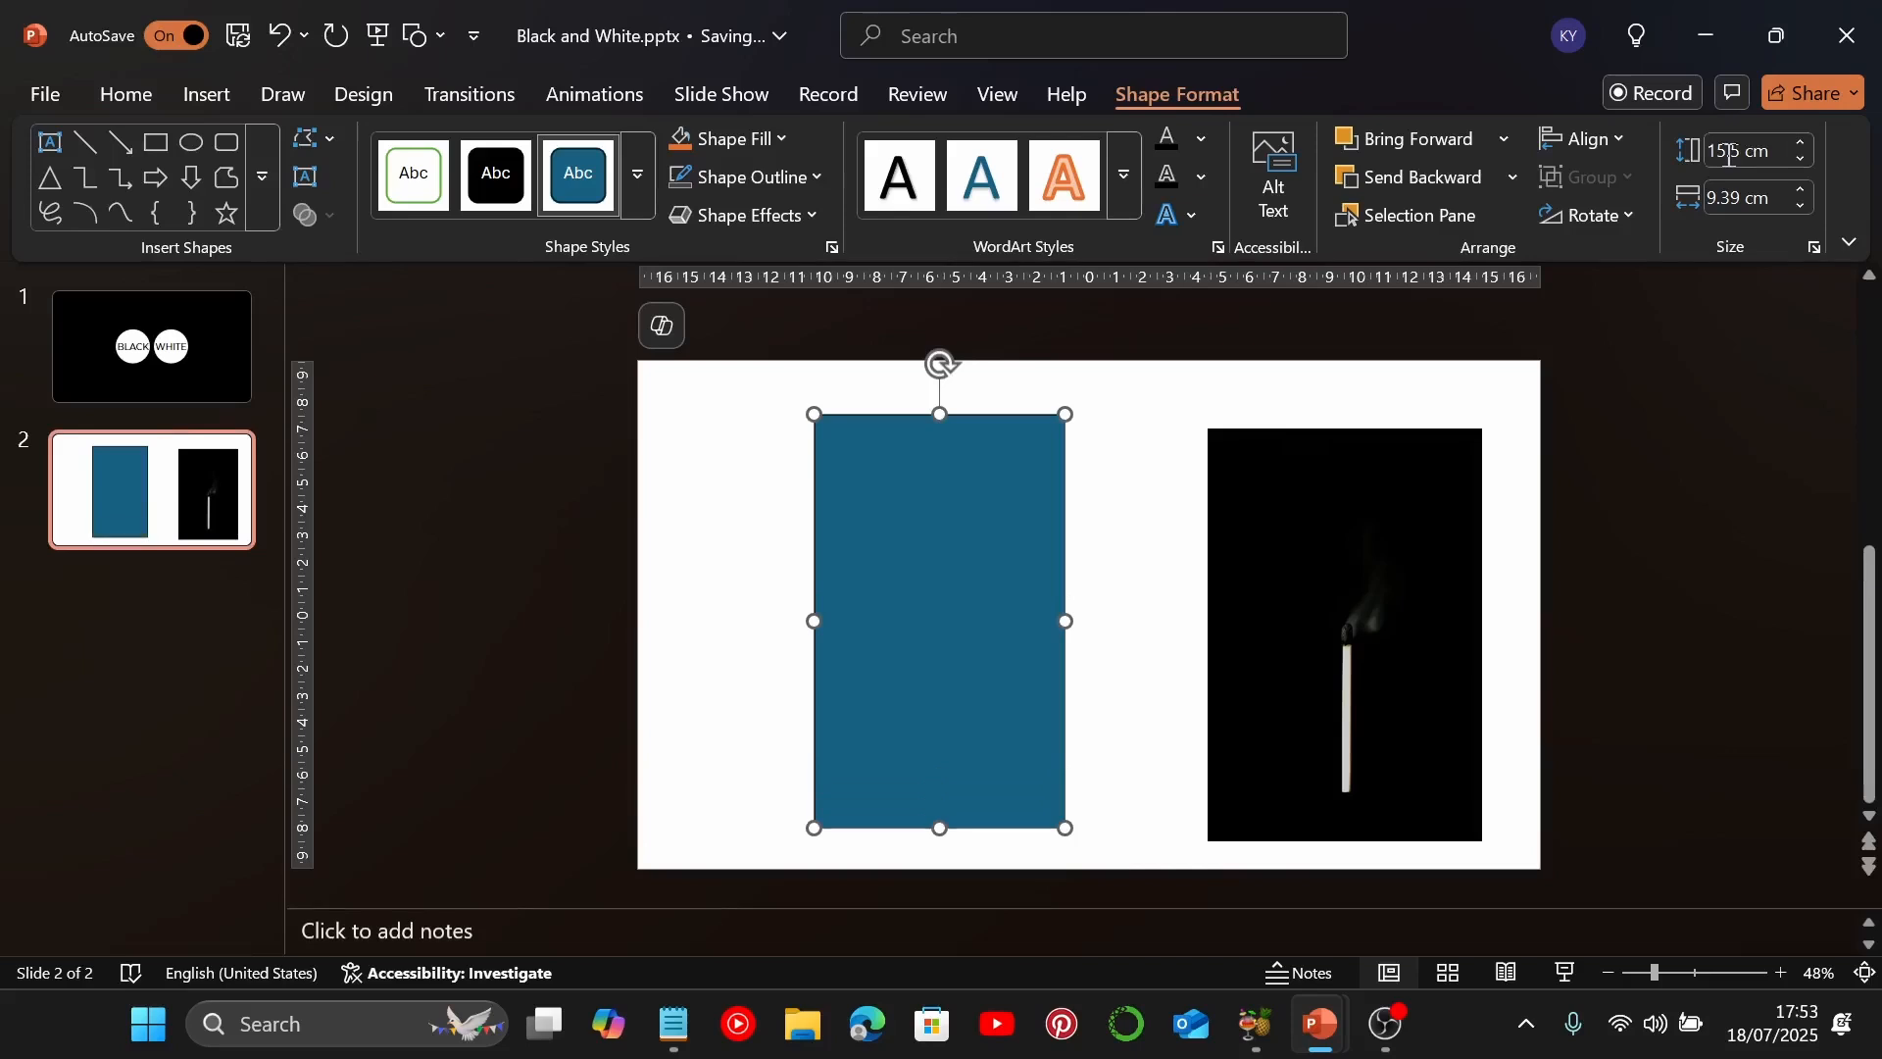
{"action": "left_click", "coordinate": [1730, 200]}
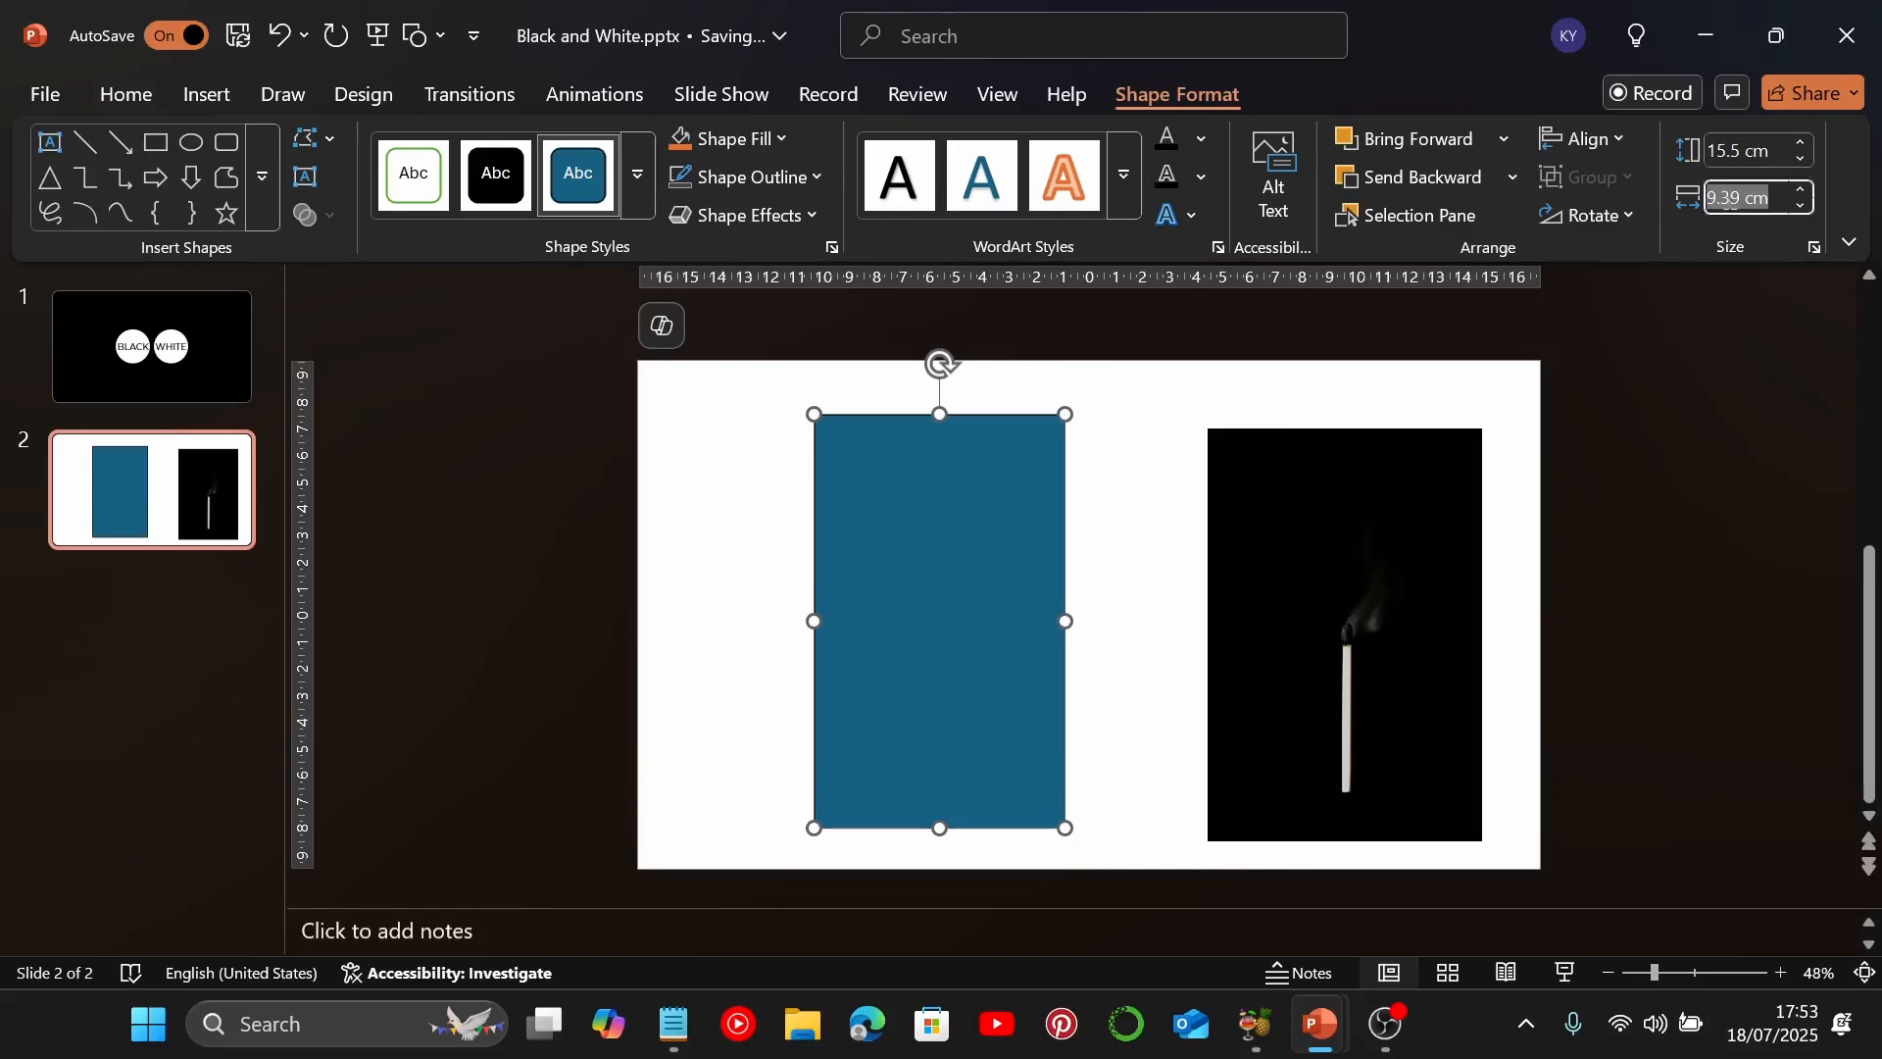
{"action": "type", "text": "10.33"}
{"action": "key", "text": "Return"}
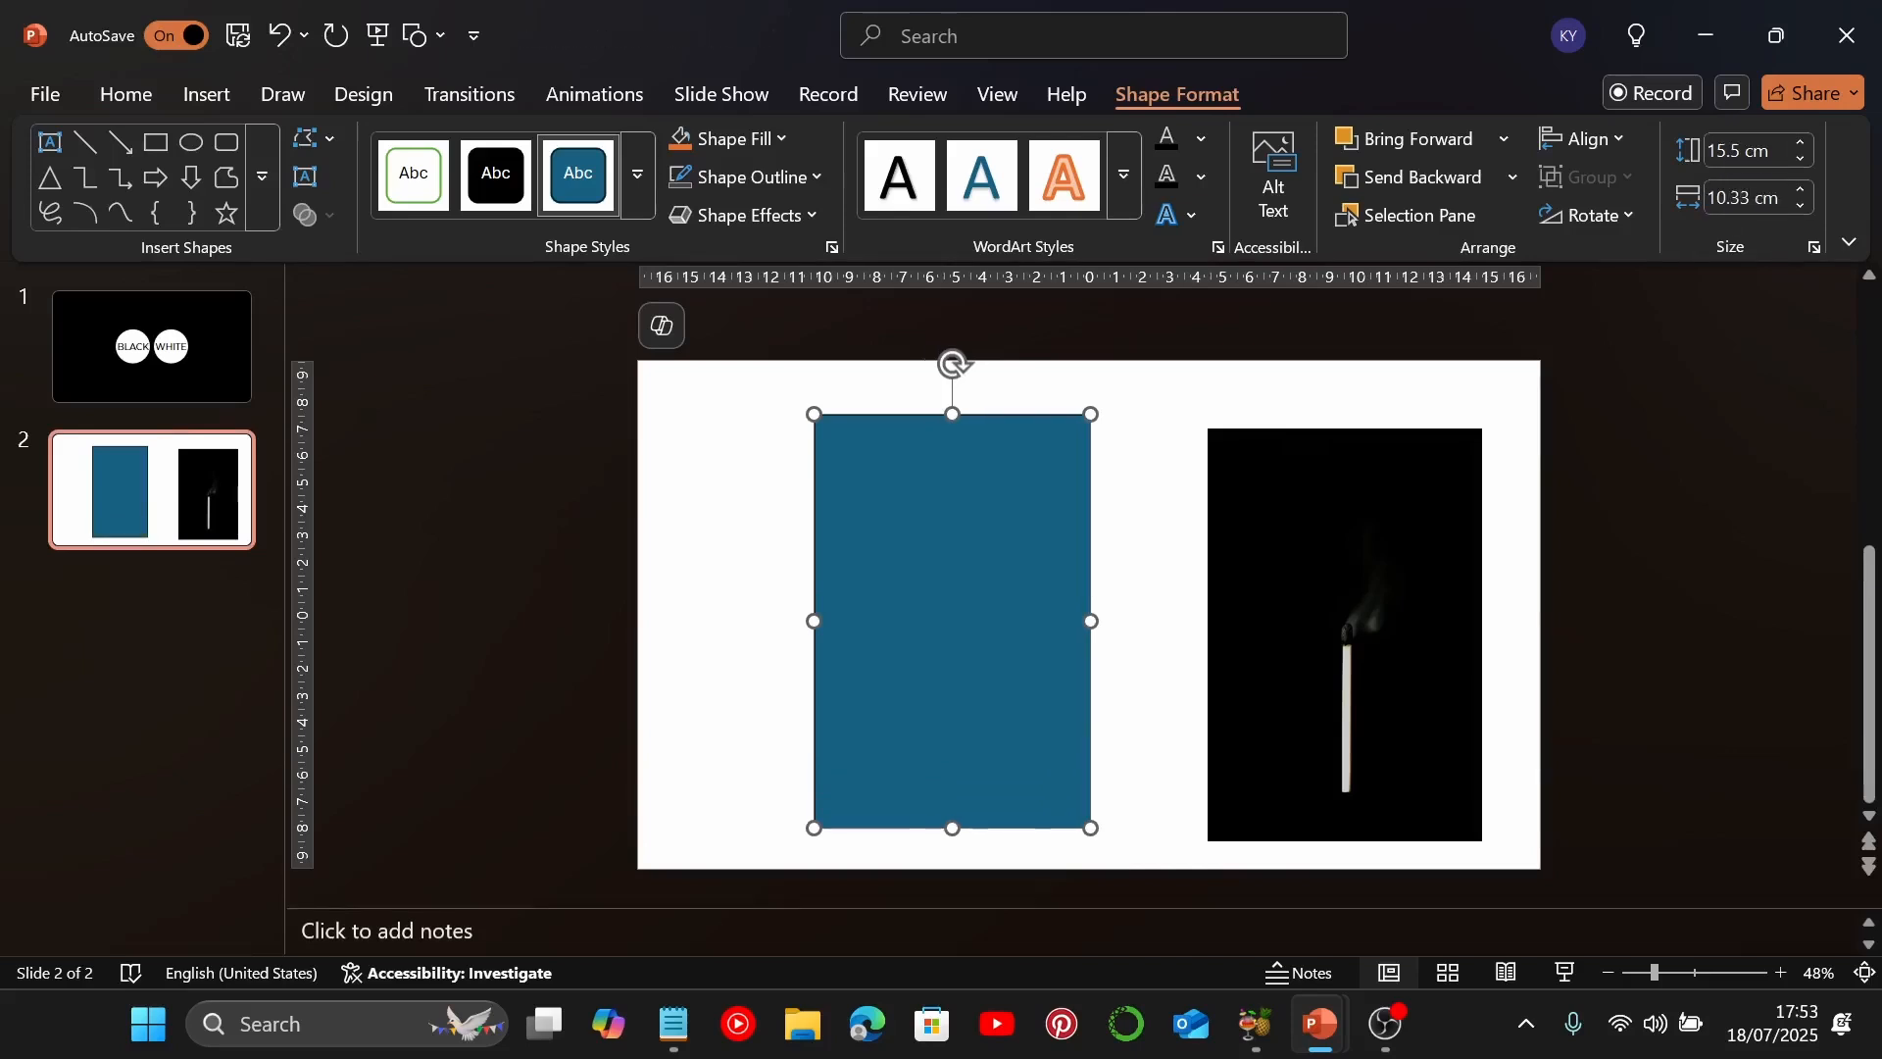
Give the rectangle a black outline and no fill
{"action": "left_click", "coordinate": [727, 184]}
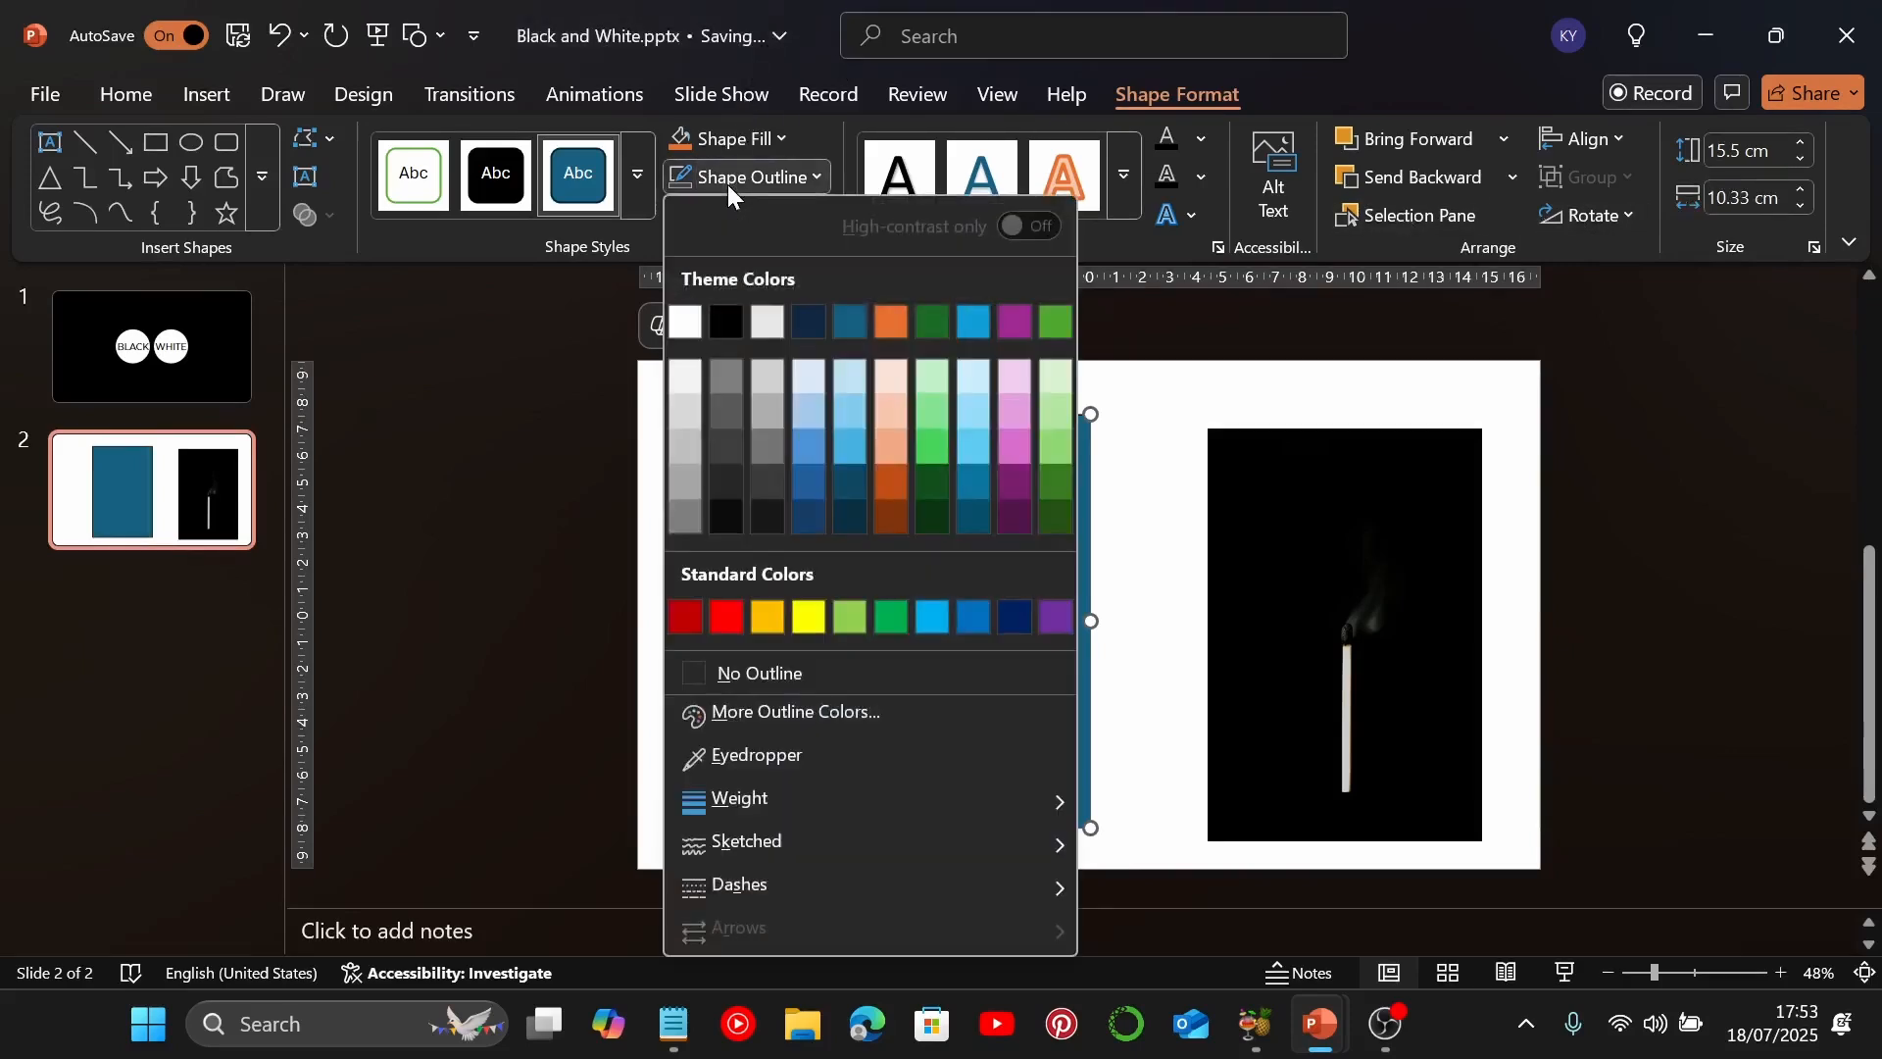
{"action": "left_click", "coordinate": [732, 309]}
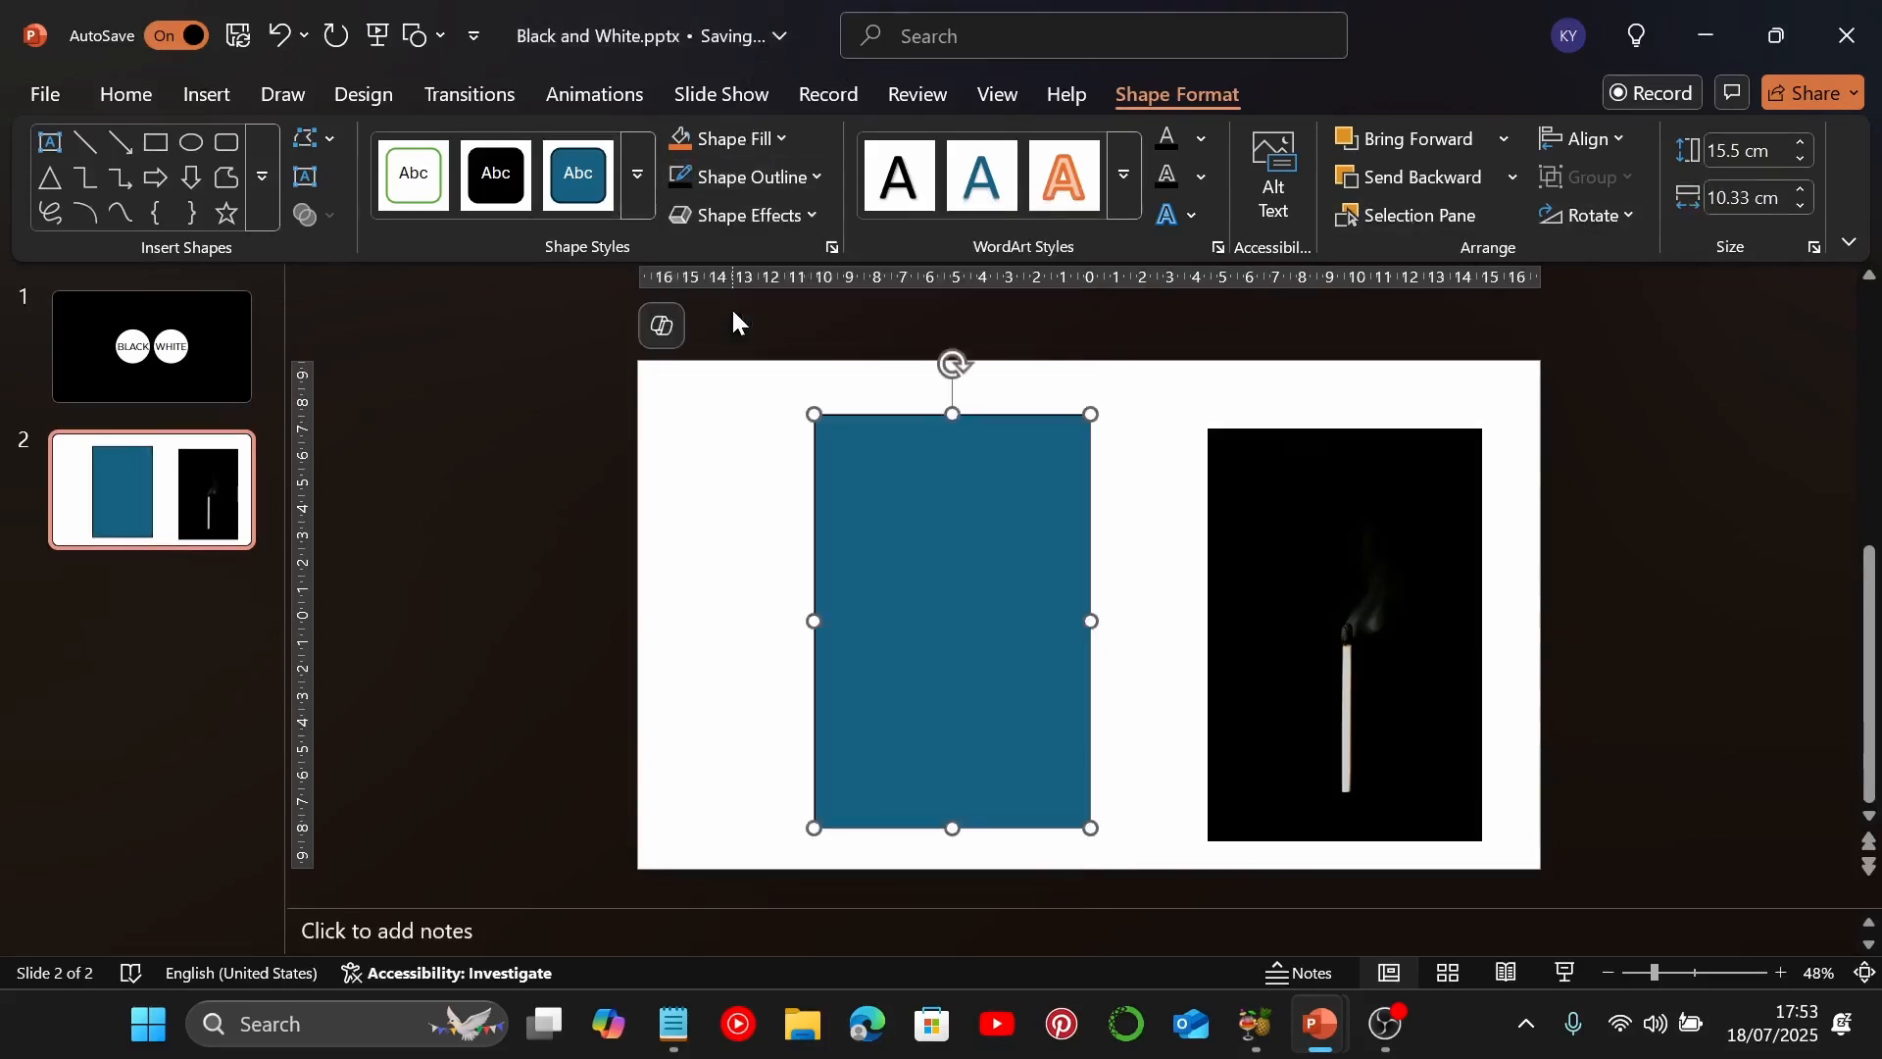
{"action": "left_click", "coordinate": [779, 142]}
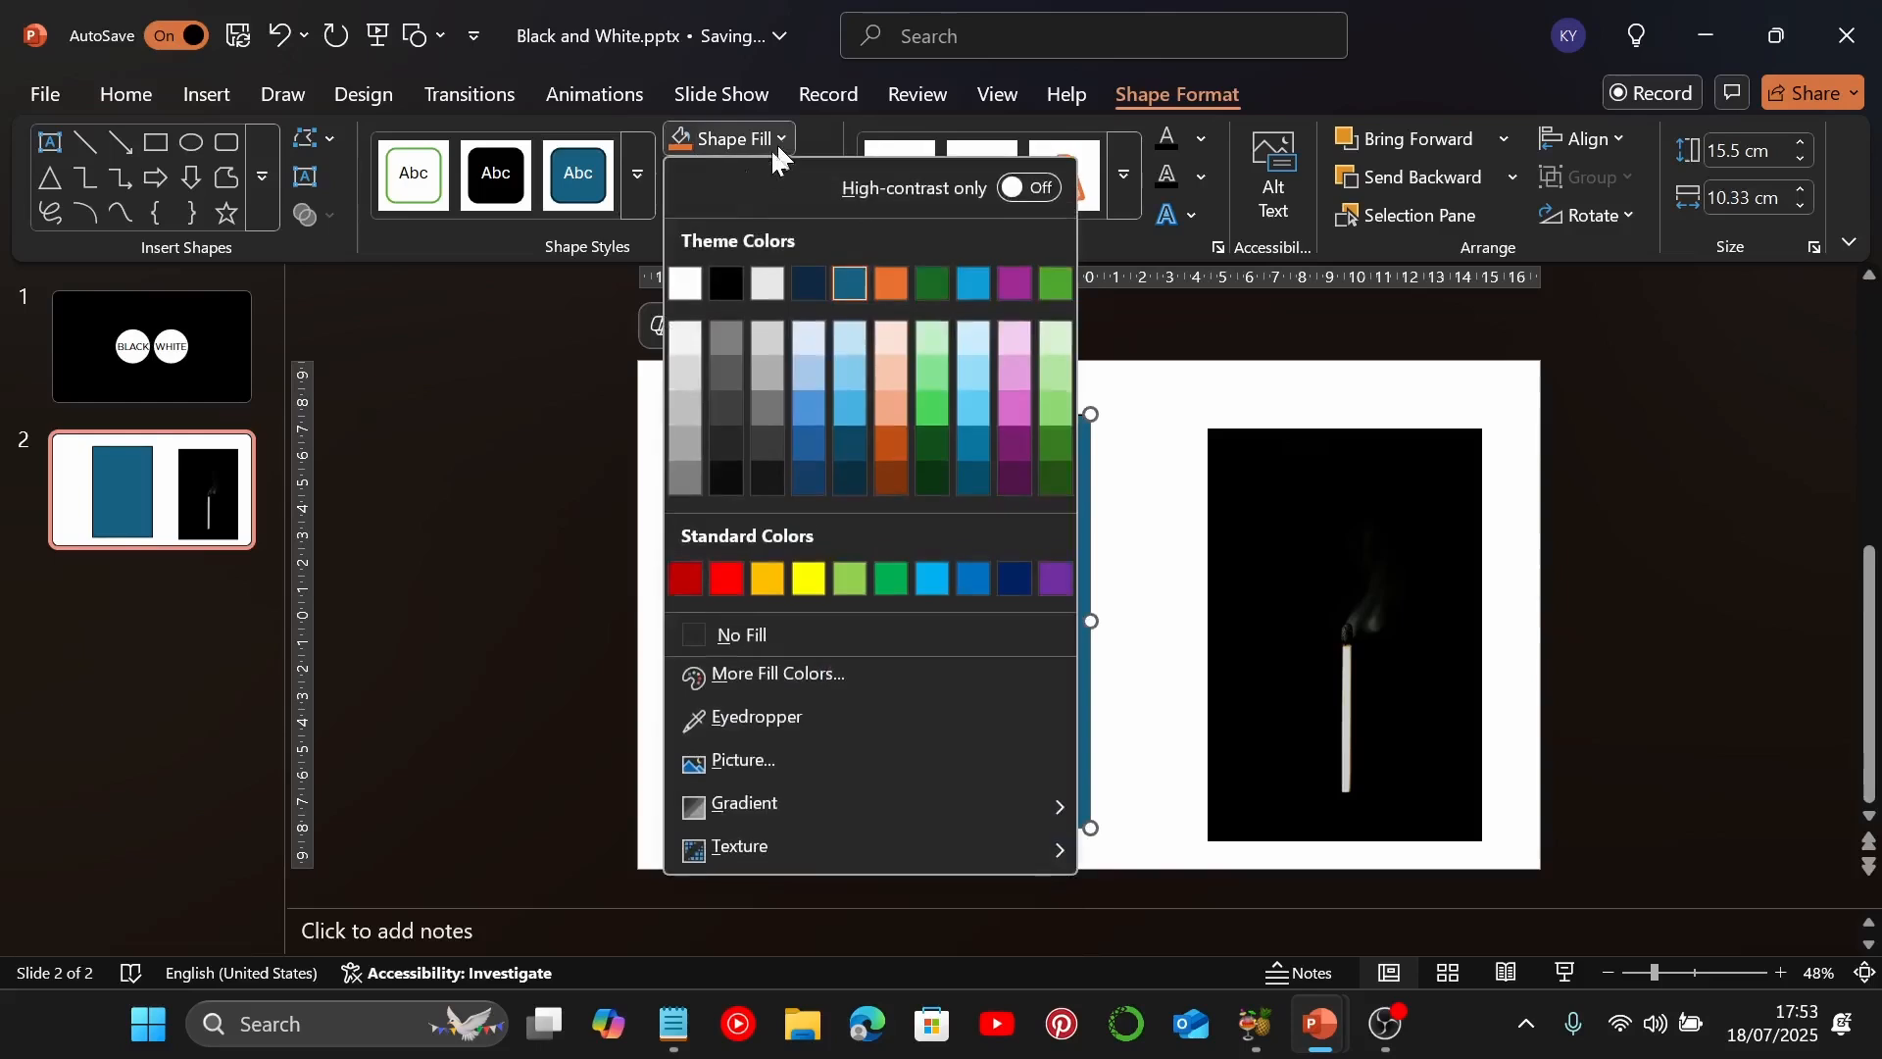
{"action": "left_click", "coordinate": [702, 627]}
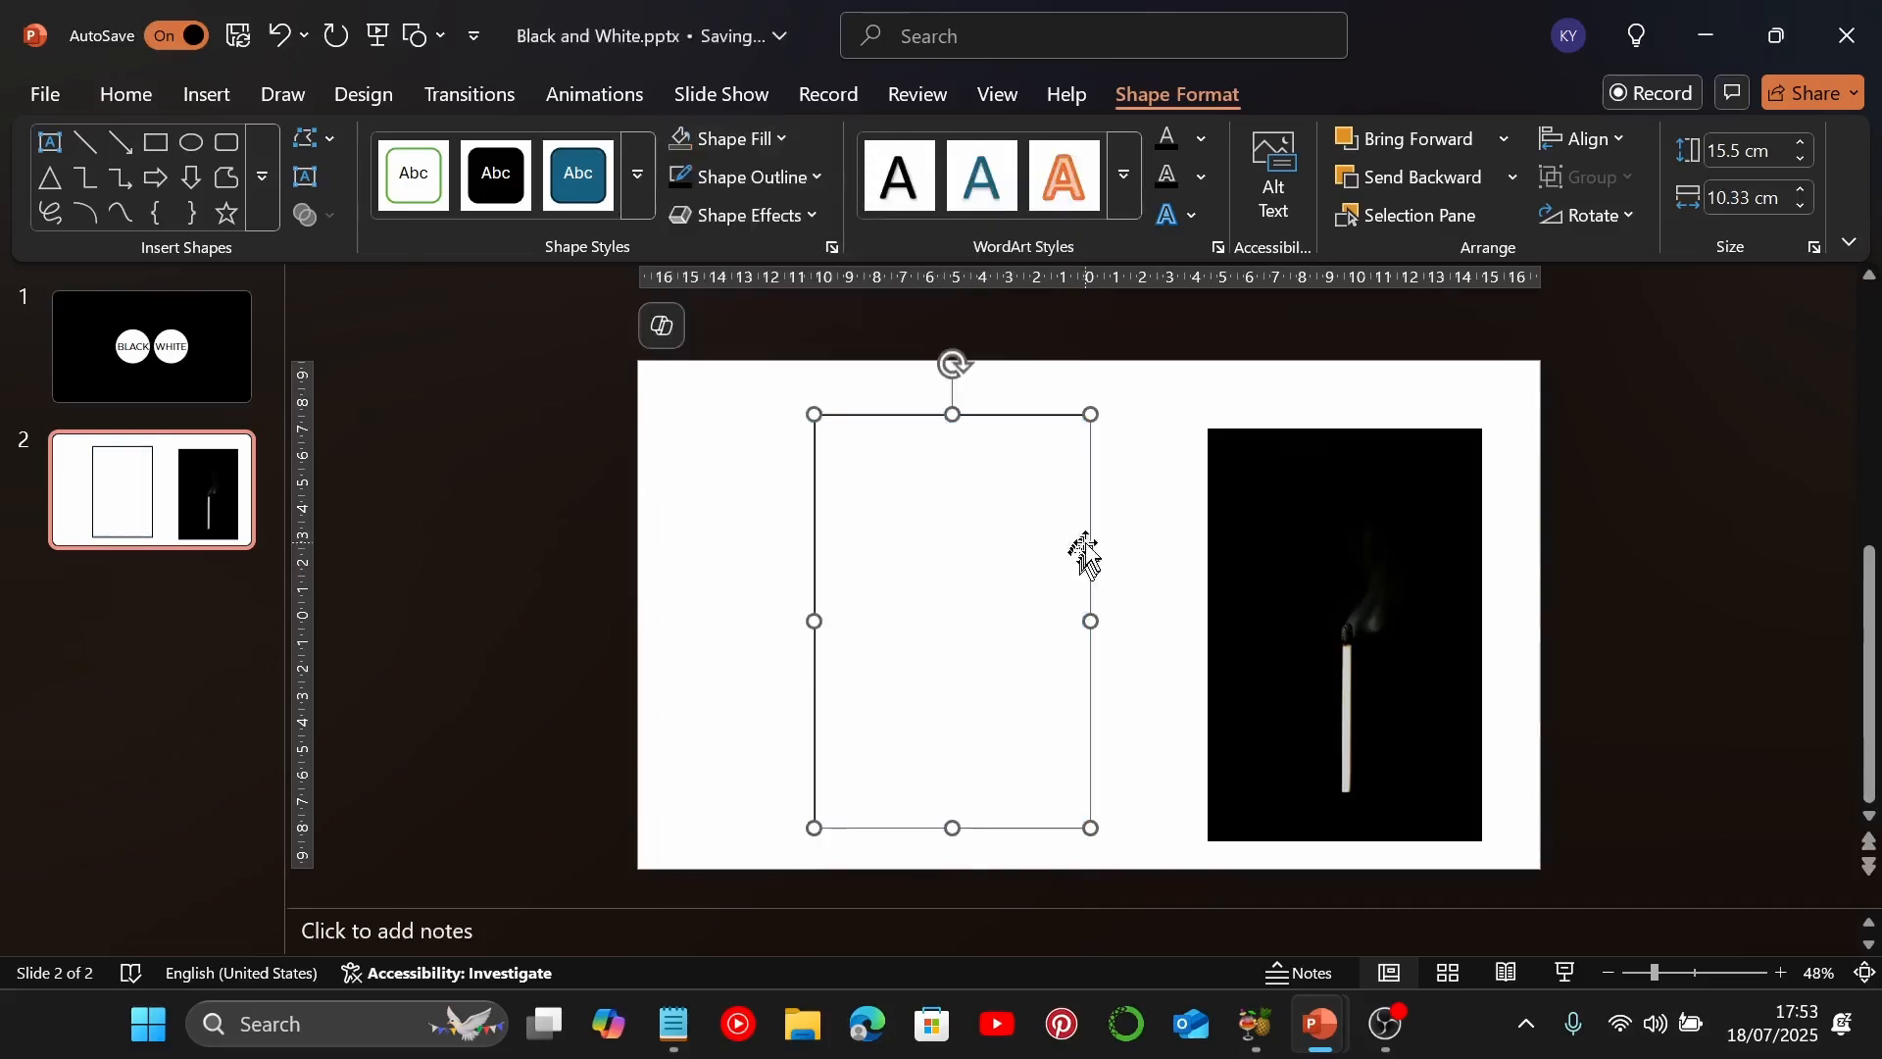
Move the rectangle over the matchstick picture, offset slightly up and to the right, and place it behind the picture
{"action": "left_click_drag", "start_coordinate": [1095, 546], "coordinate": [1504, 537]}
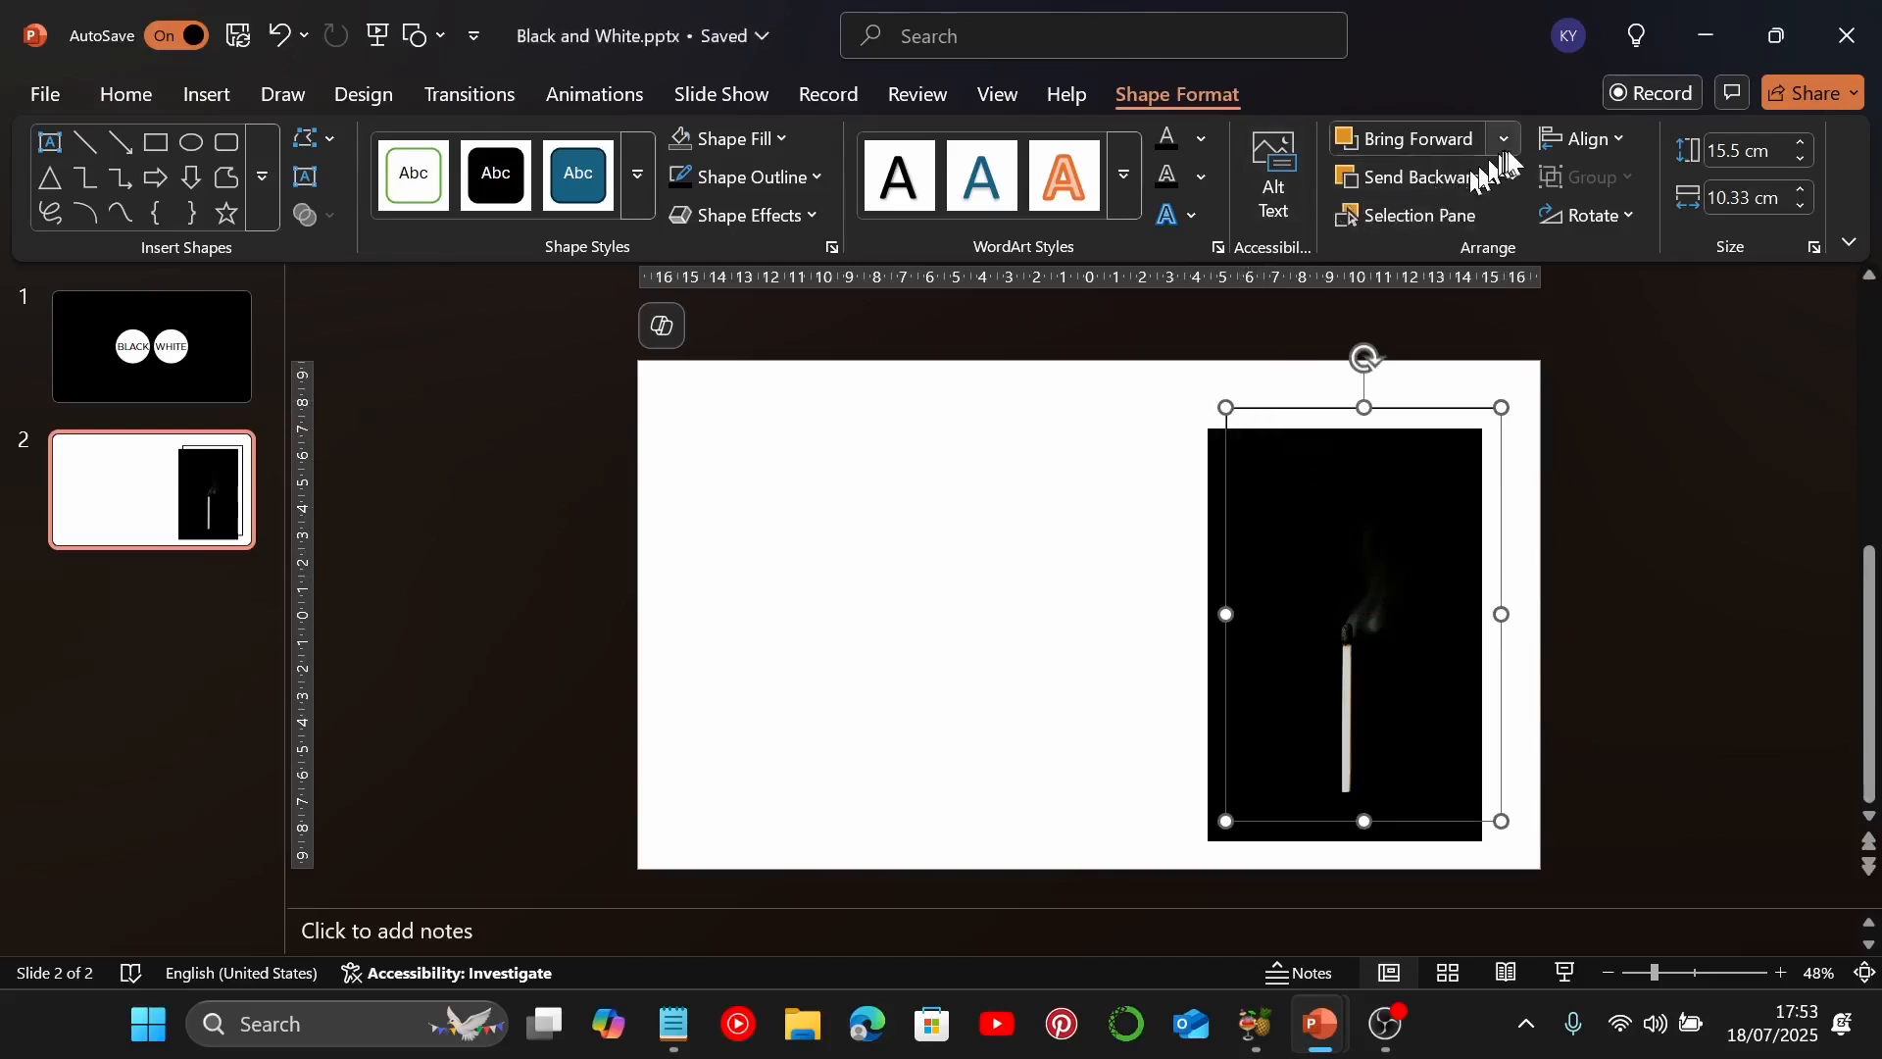
{"action": "left_click", "coordinate": [1552, 145]}
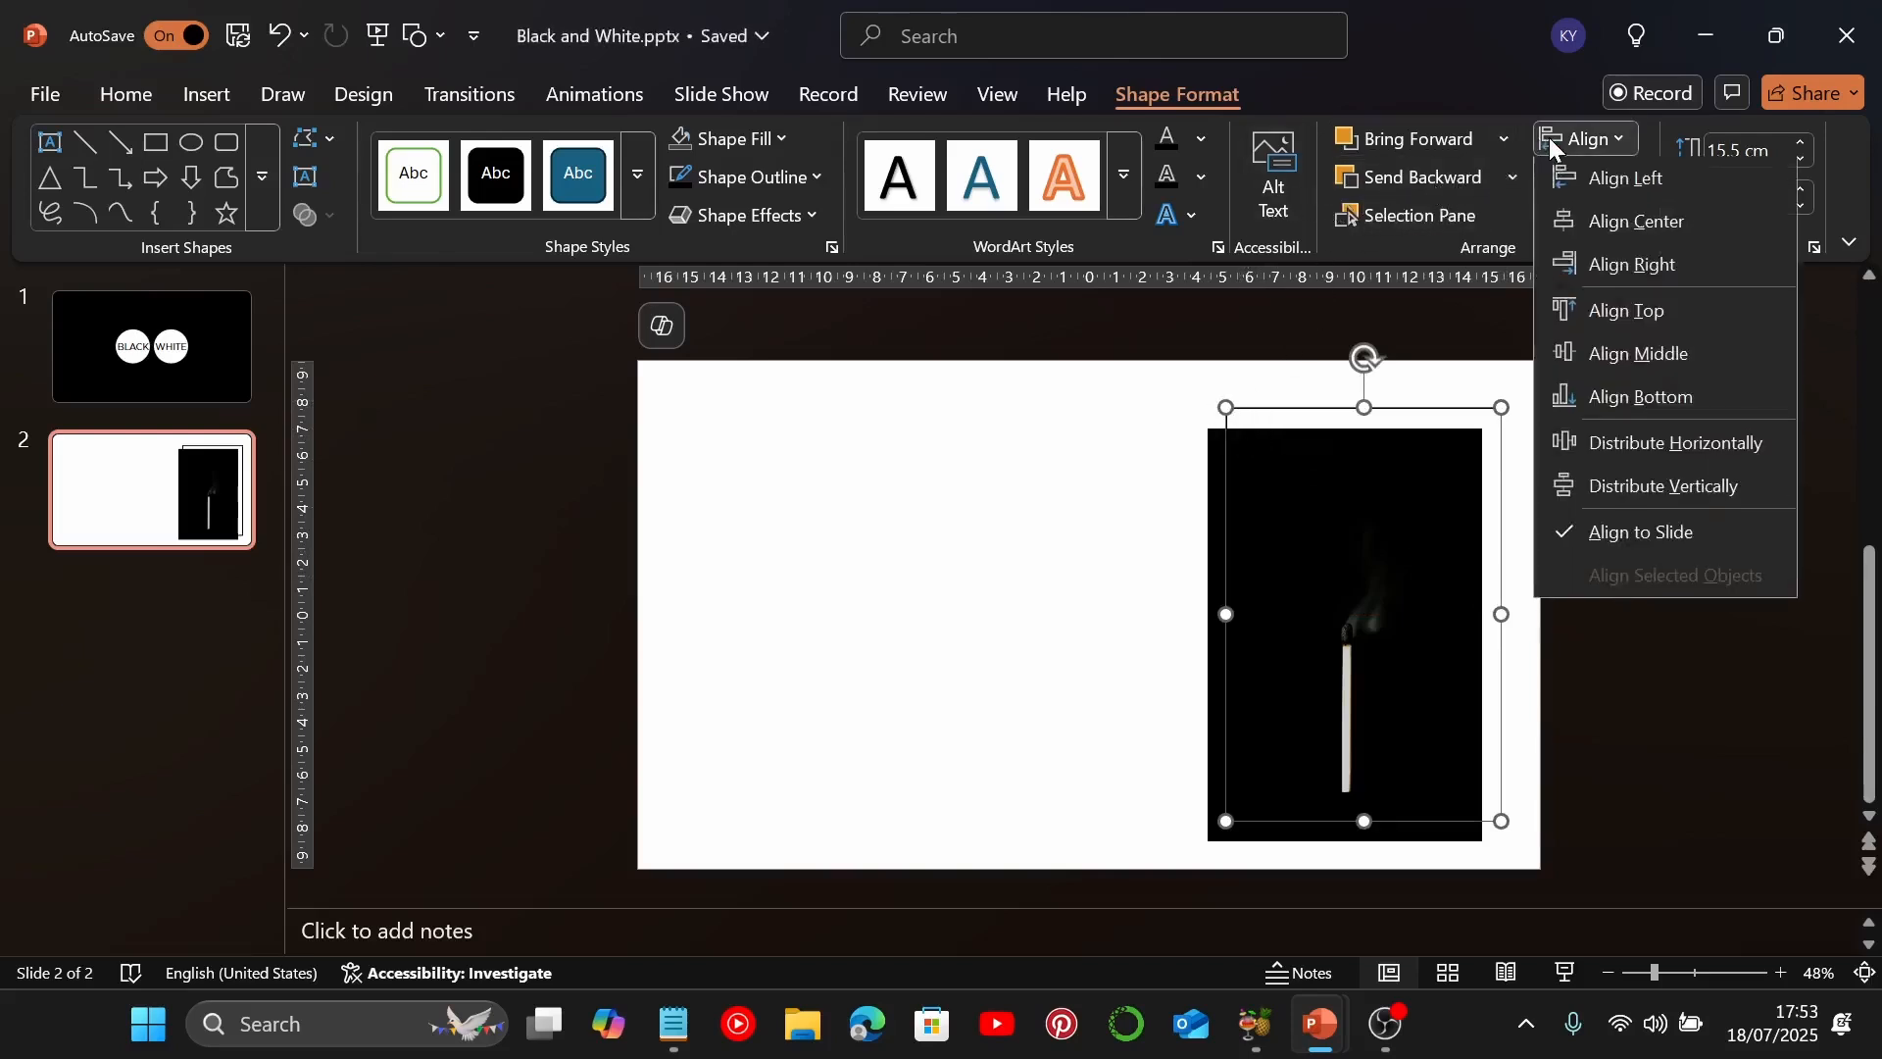
{"action": "left_click", "coordinate": [1047, 458]}
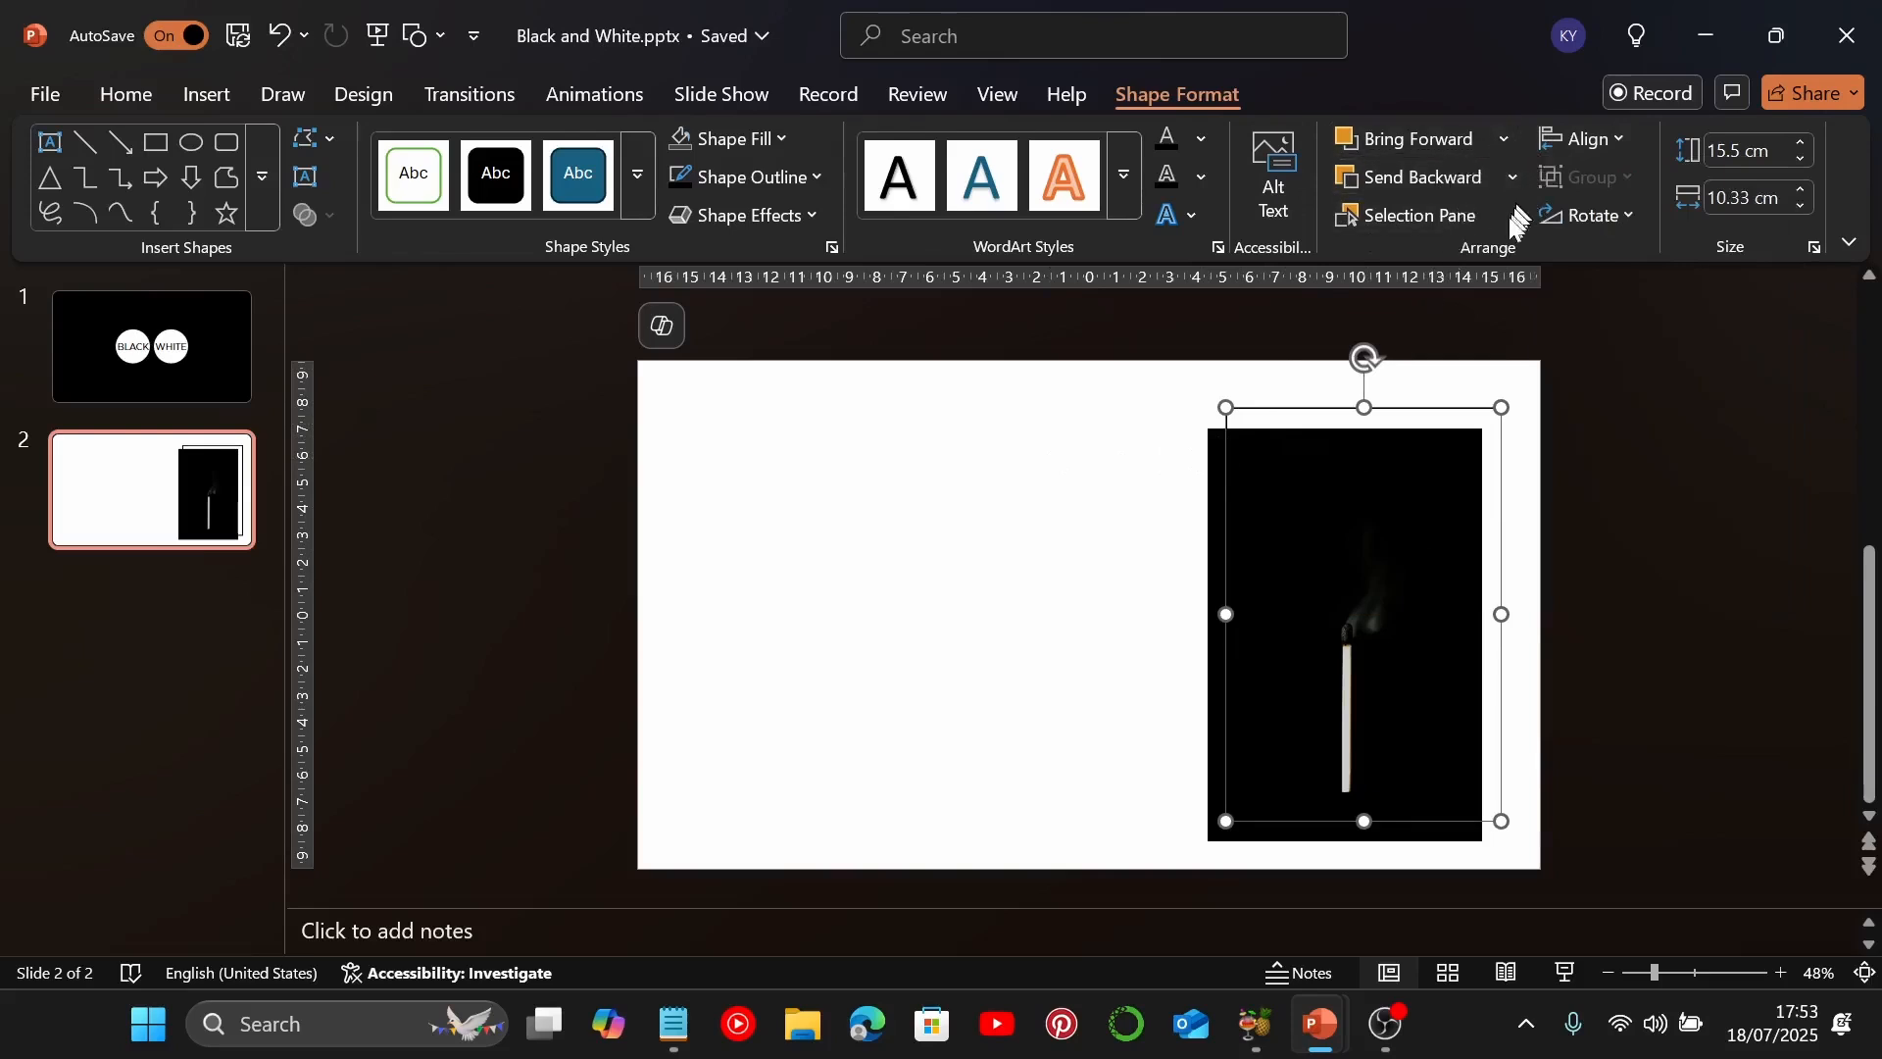
{"action": "left_click", "coordinate": [1449, 223]}
{"action": "left_click_drag", "start_coordinate": [1609, 392], "coordinate": [1609, 437]}
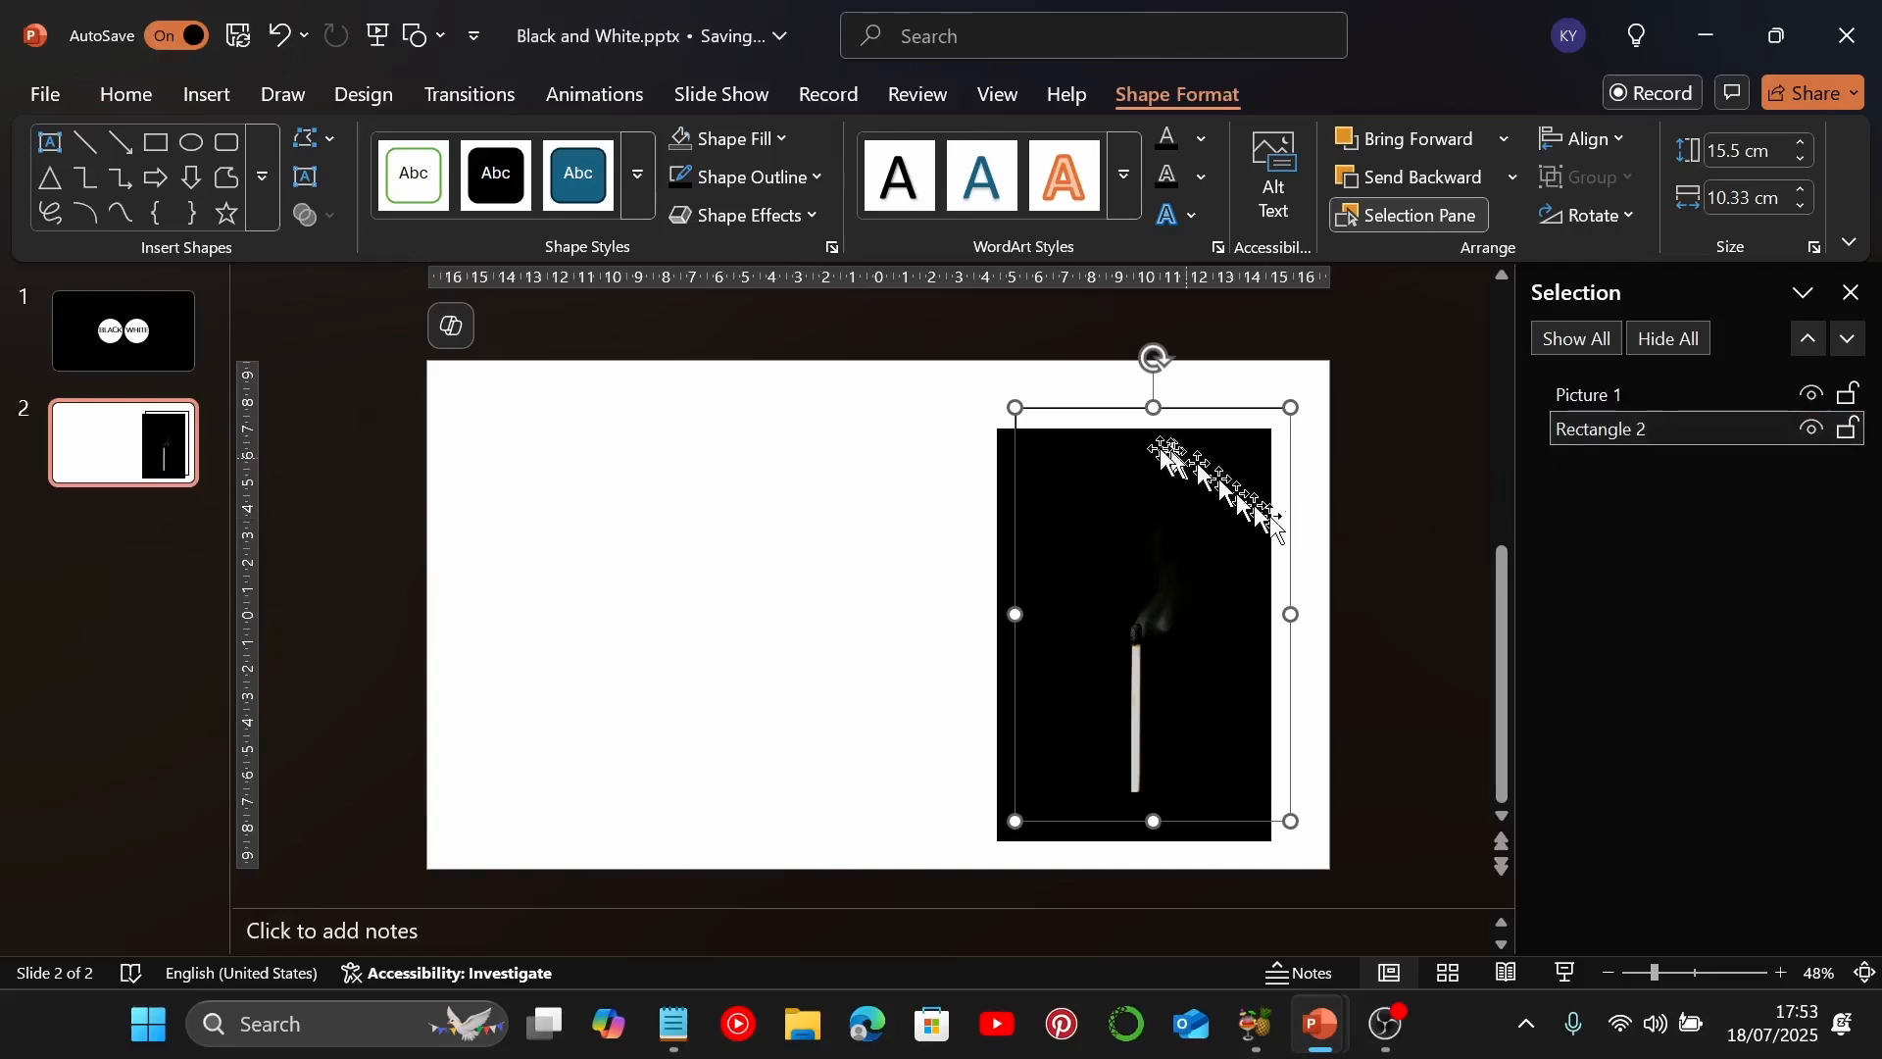
{"action": "left_click", "coordinate": [979, 456]}
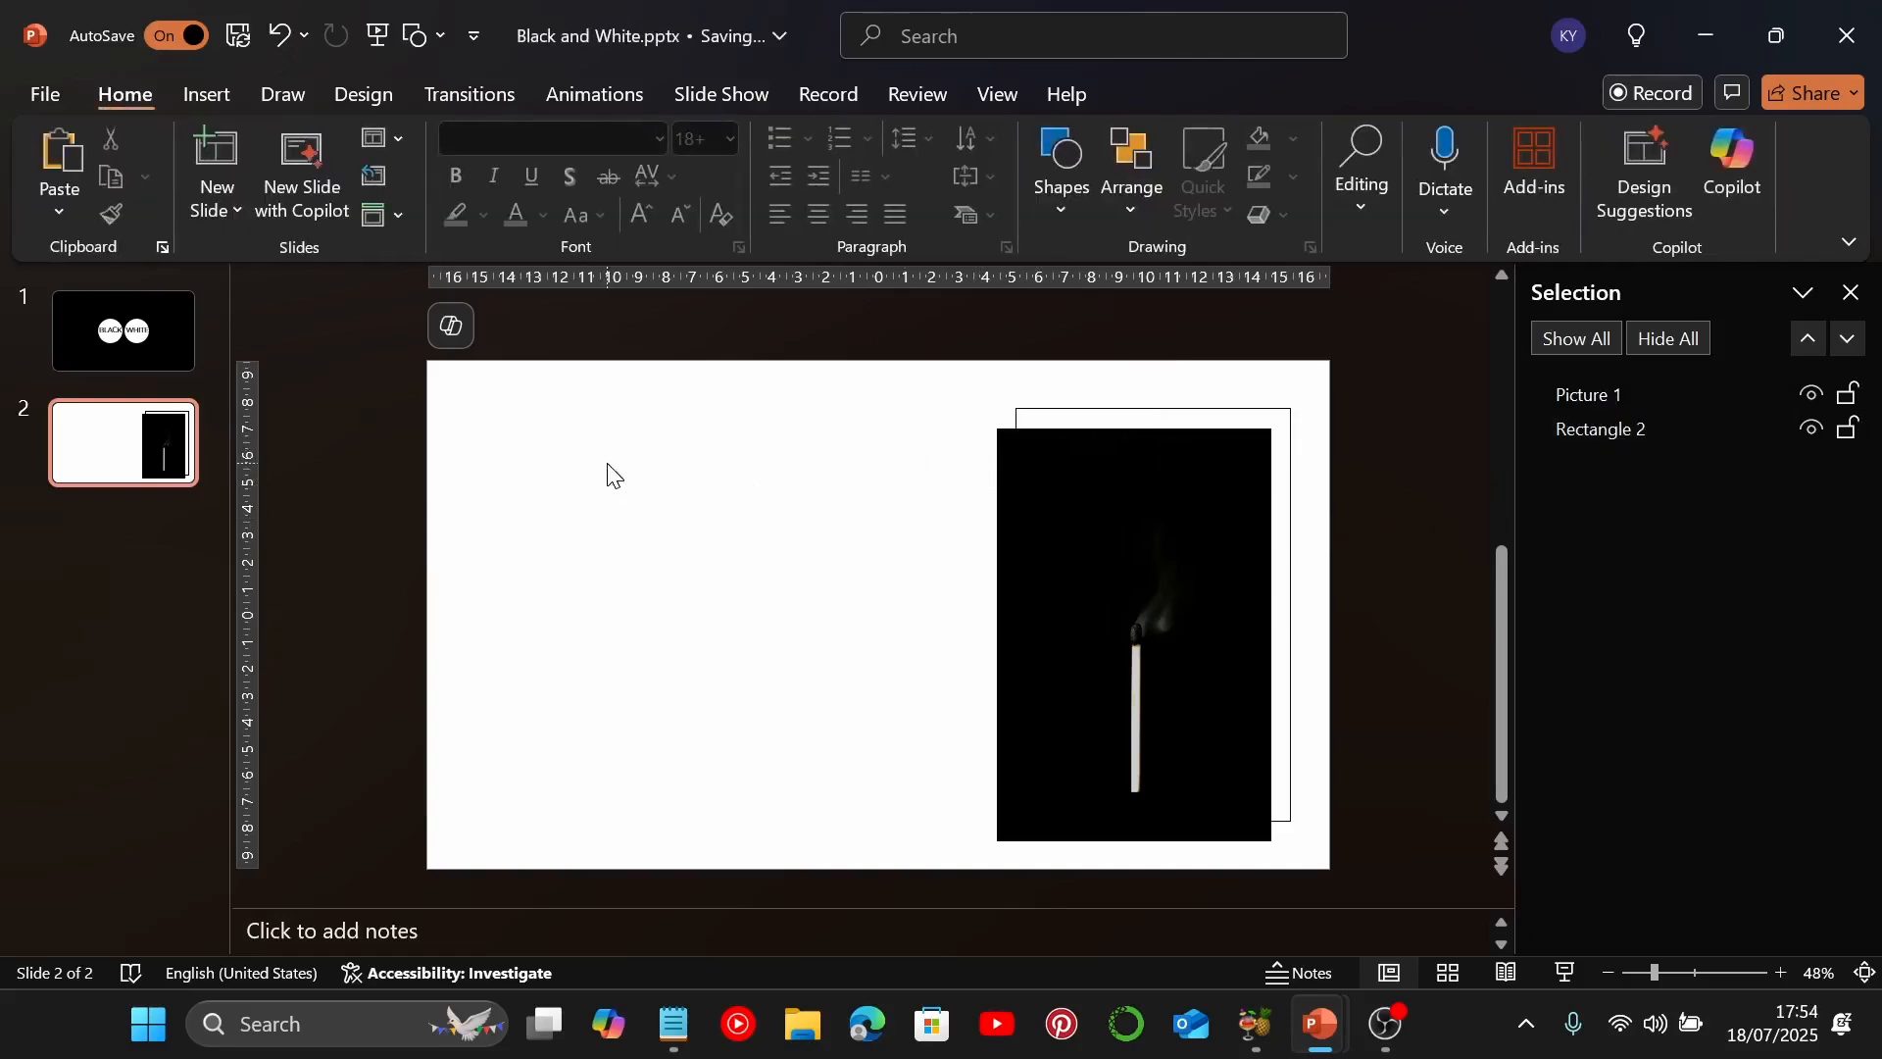
Insert a text box reading "BLACK" in the upper-left area of the second slide
{"action": "left_click", "coordinate": [207, 94]}
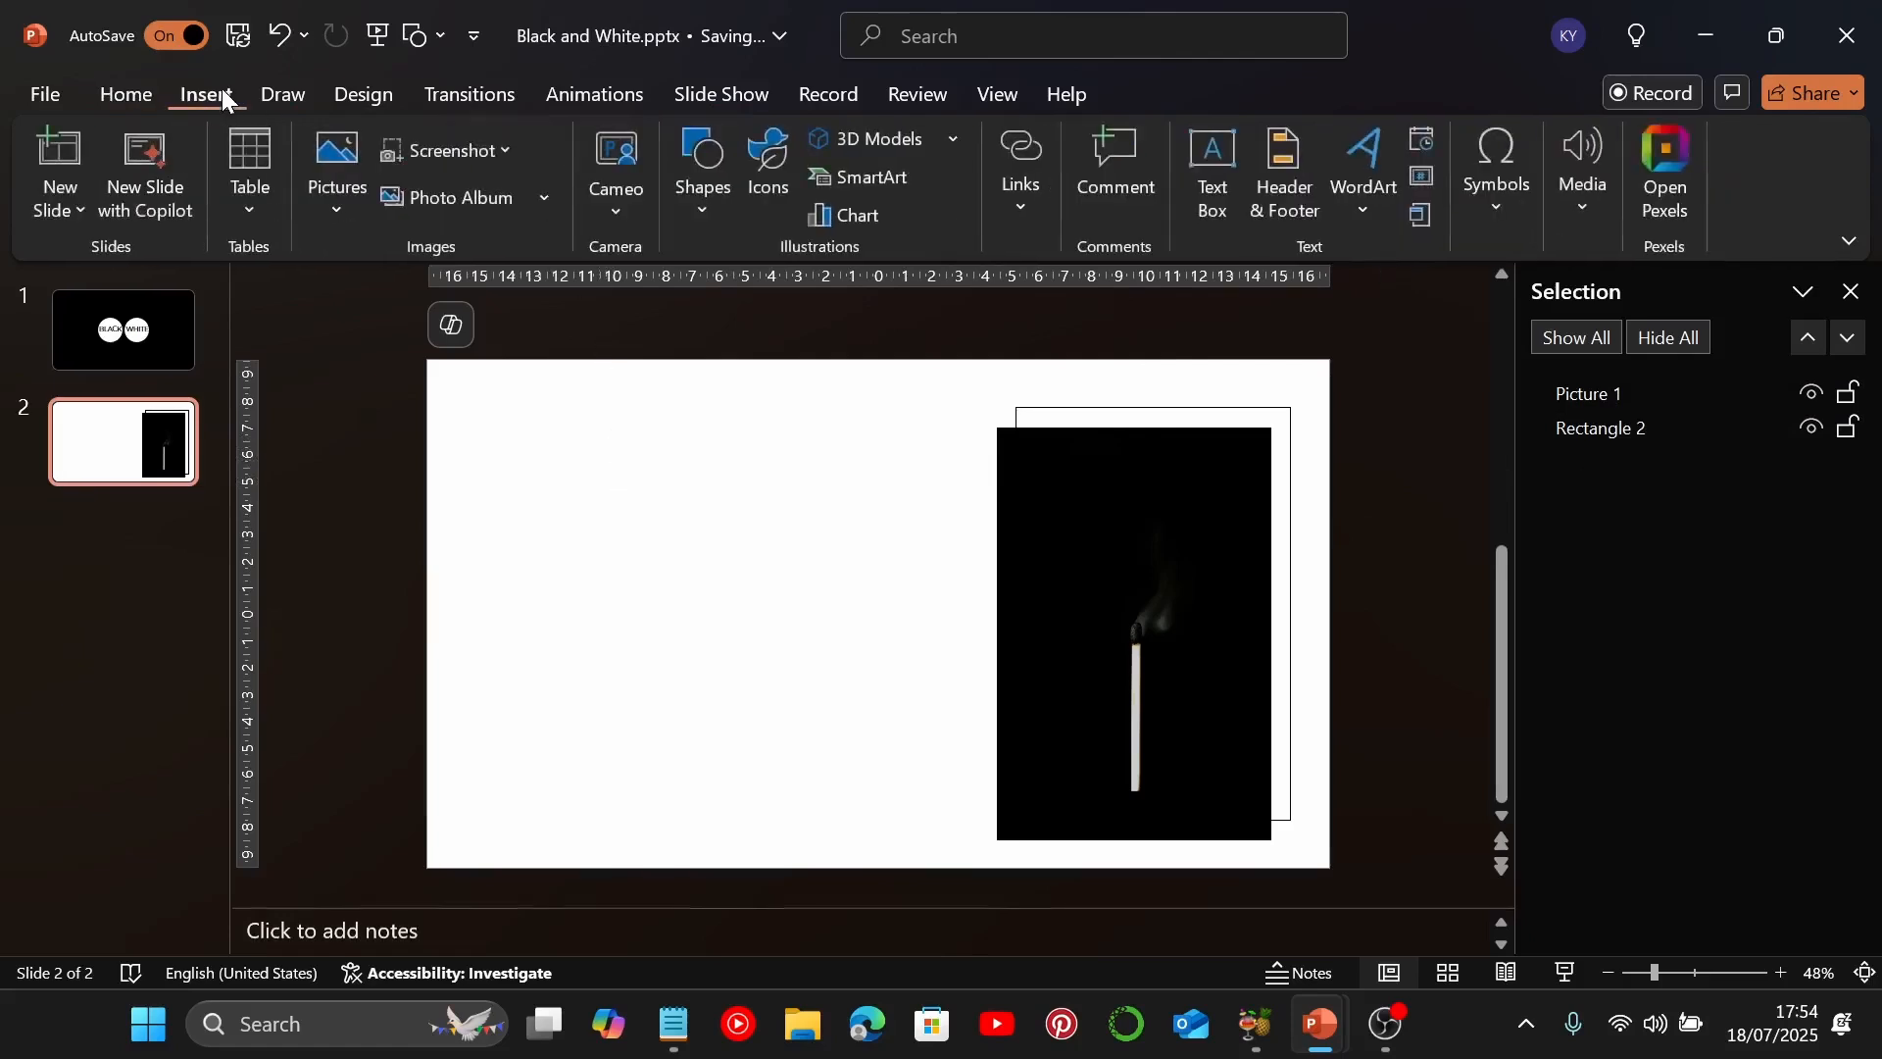
{"action": "left_click", "coordinate": [1206, 188]}
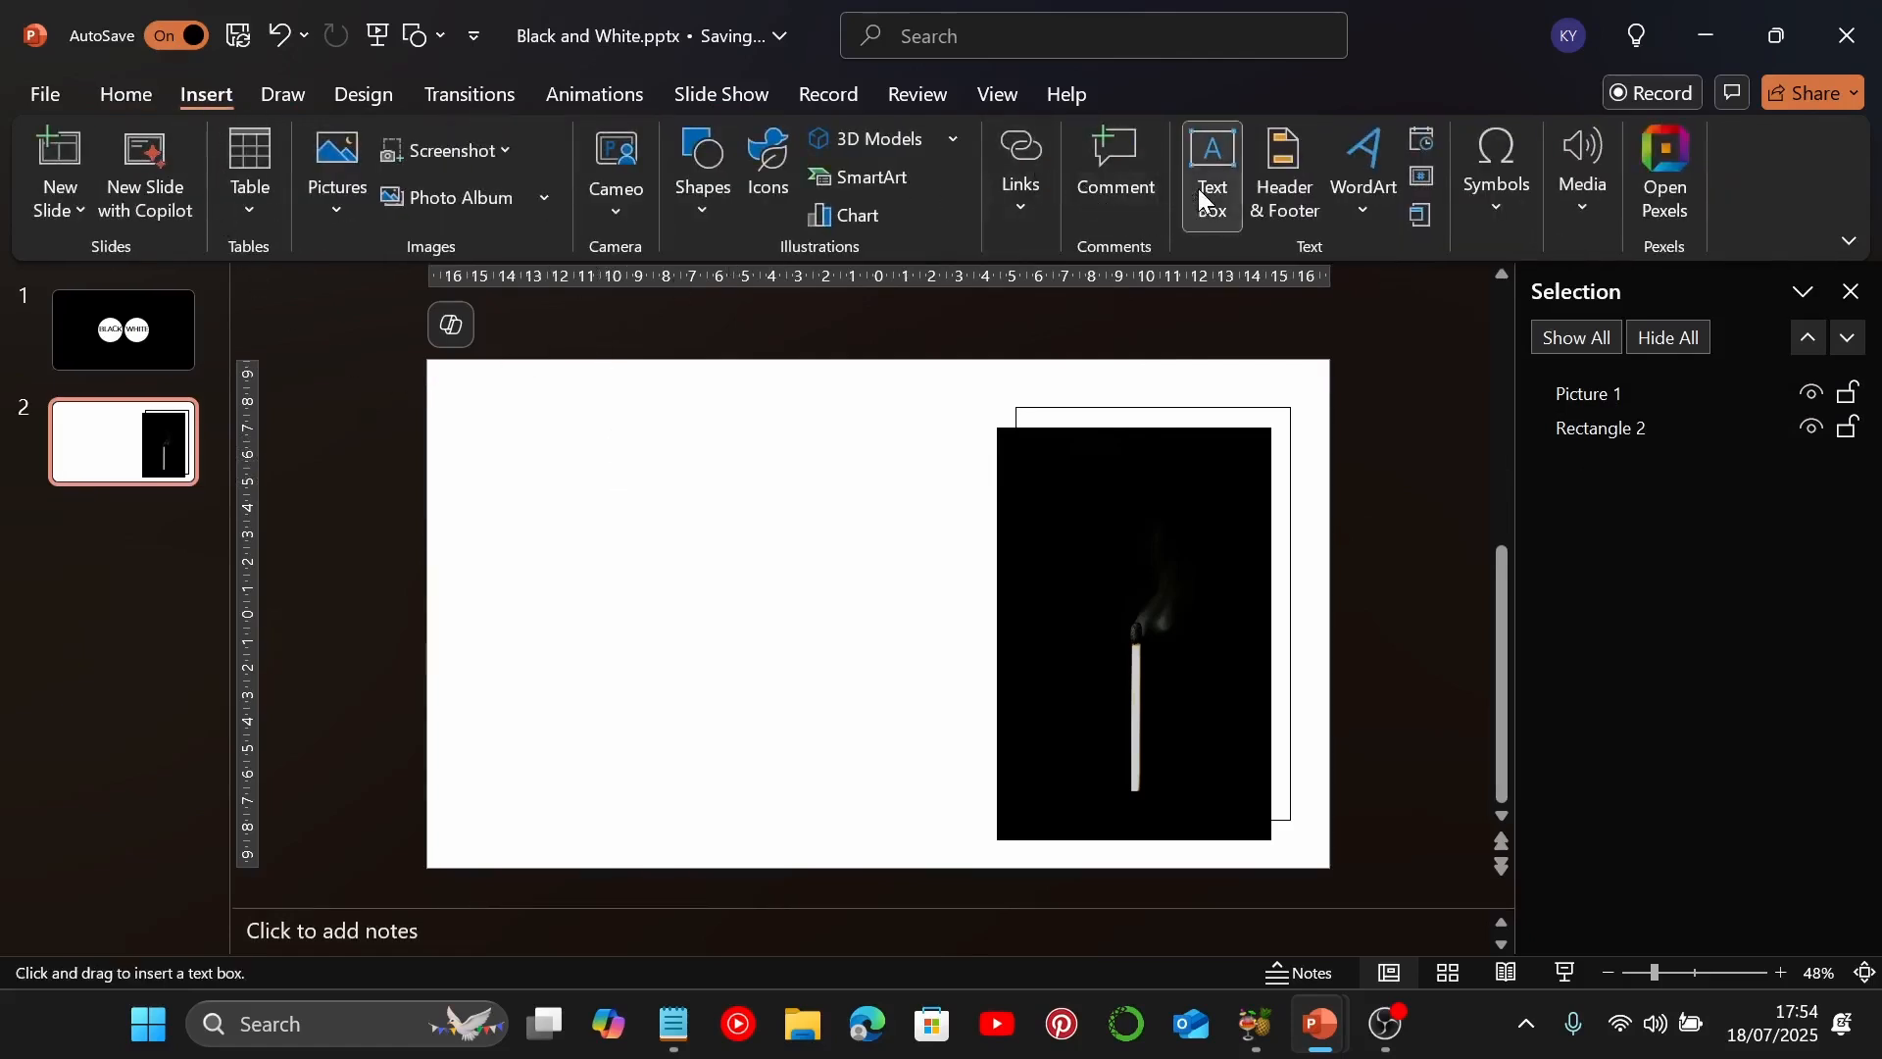
{"action": "left_click_drag", "start_coordinate": [521, 407], "coordinate": [701, 451]}
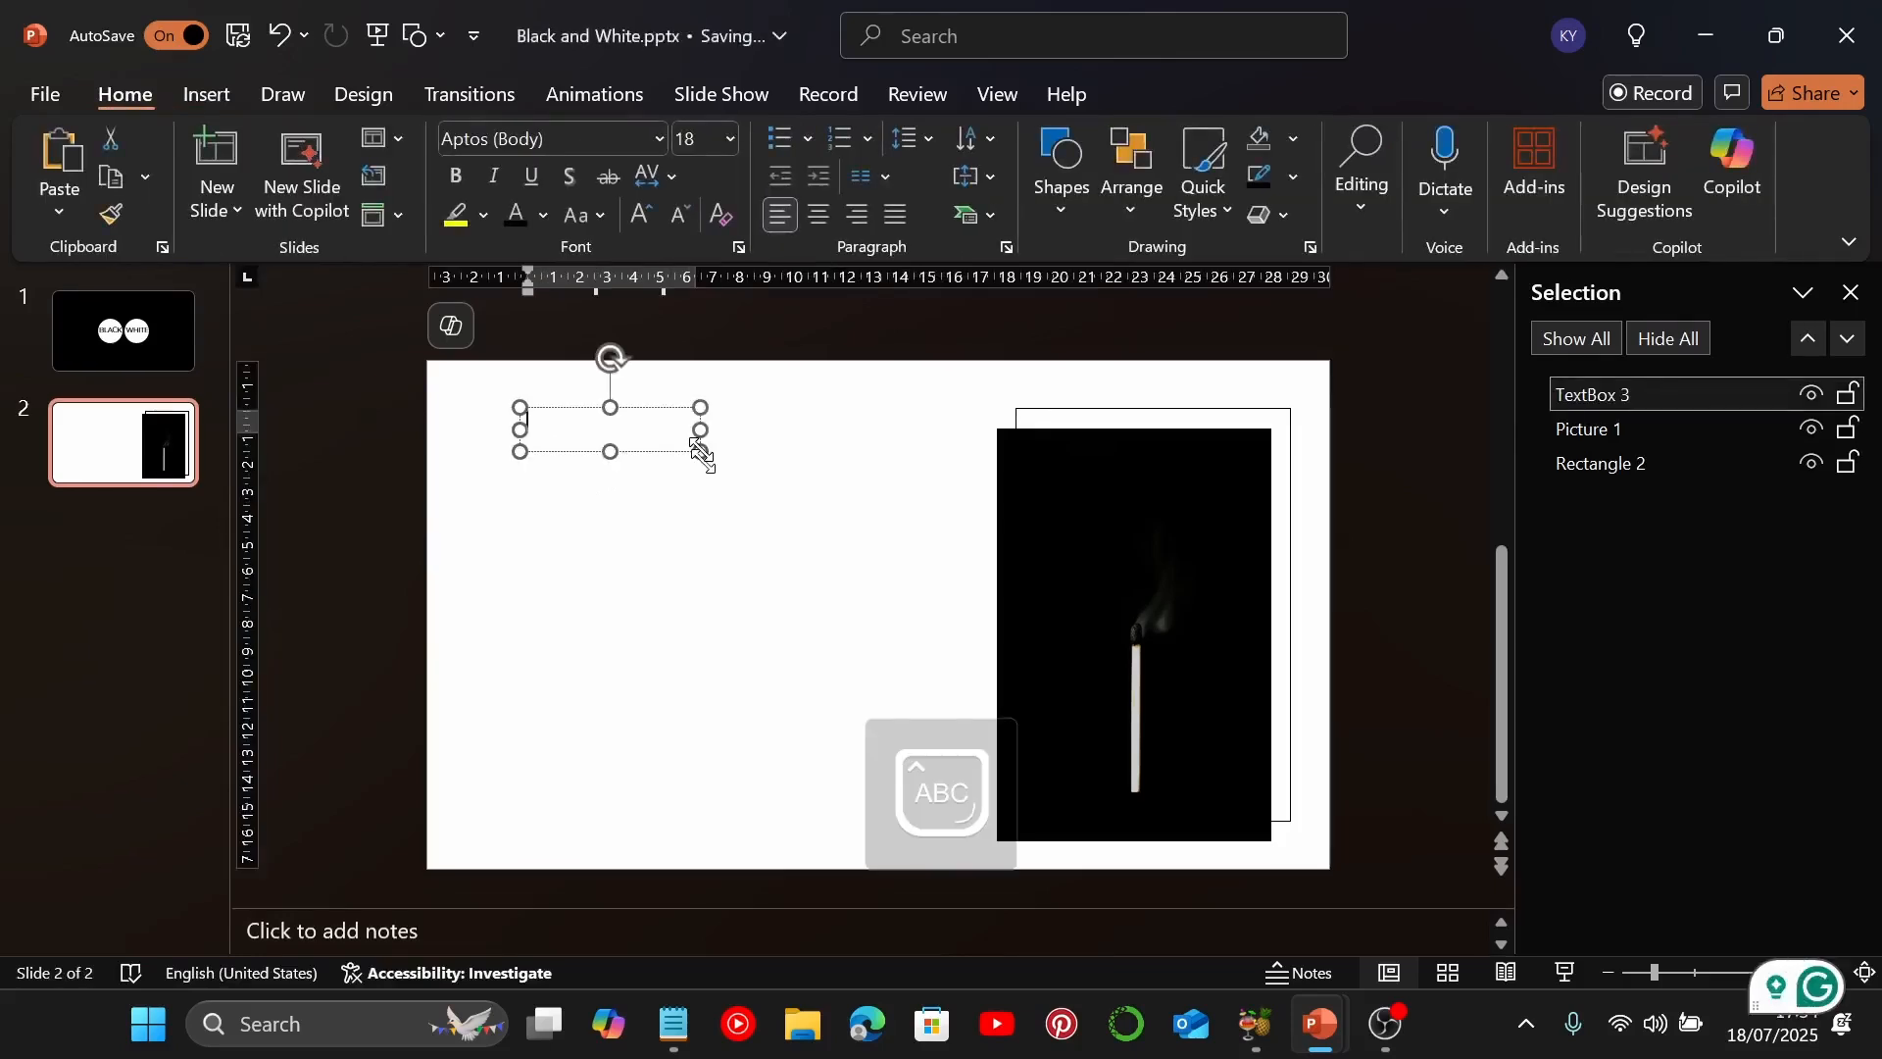
{"action": "type", "text": "BLACK"}
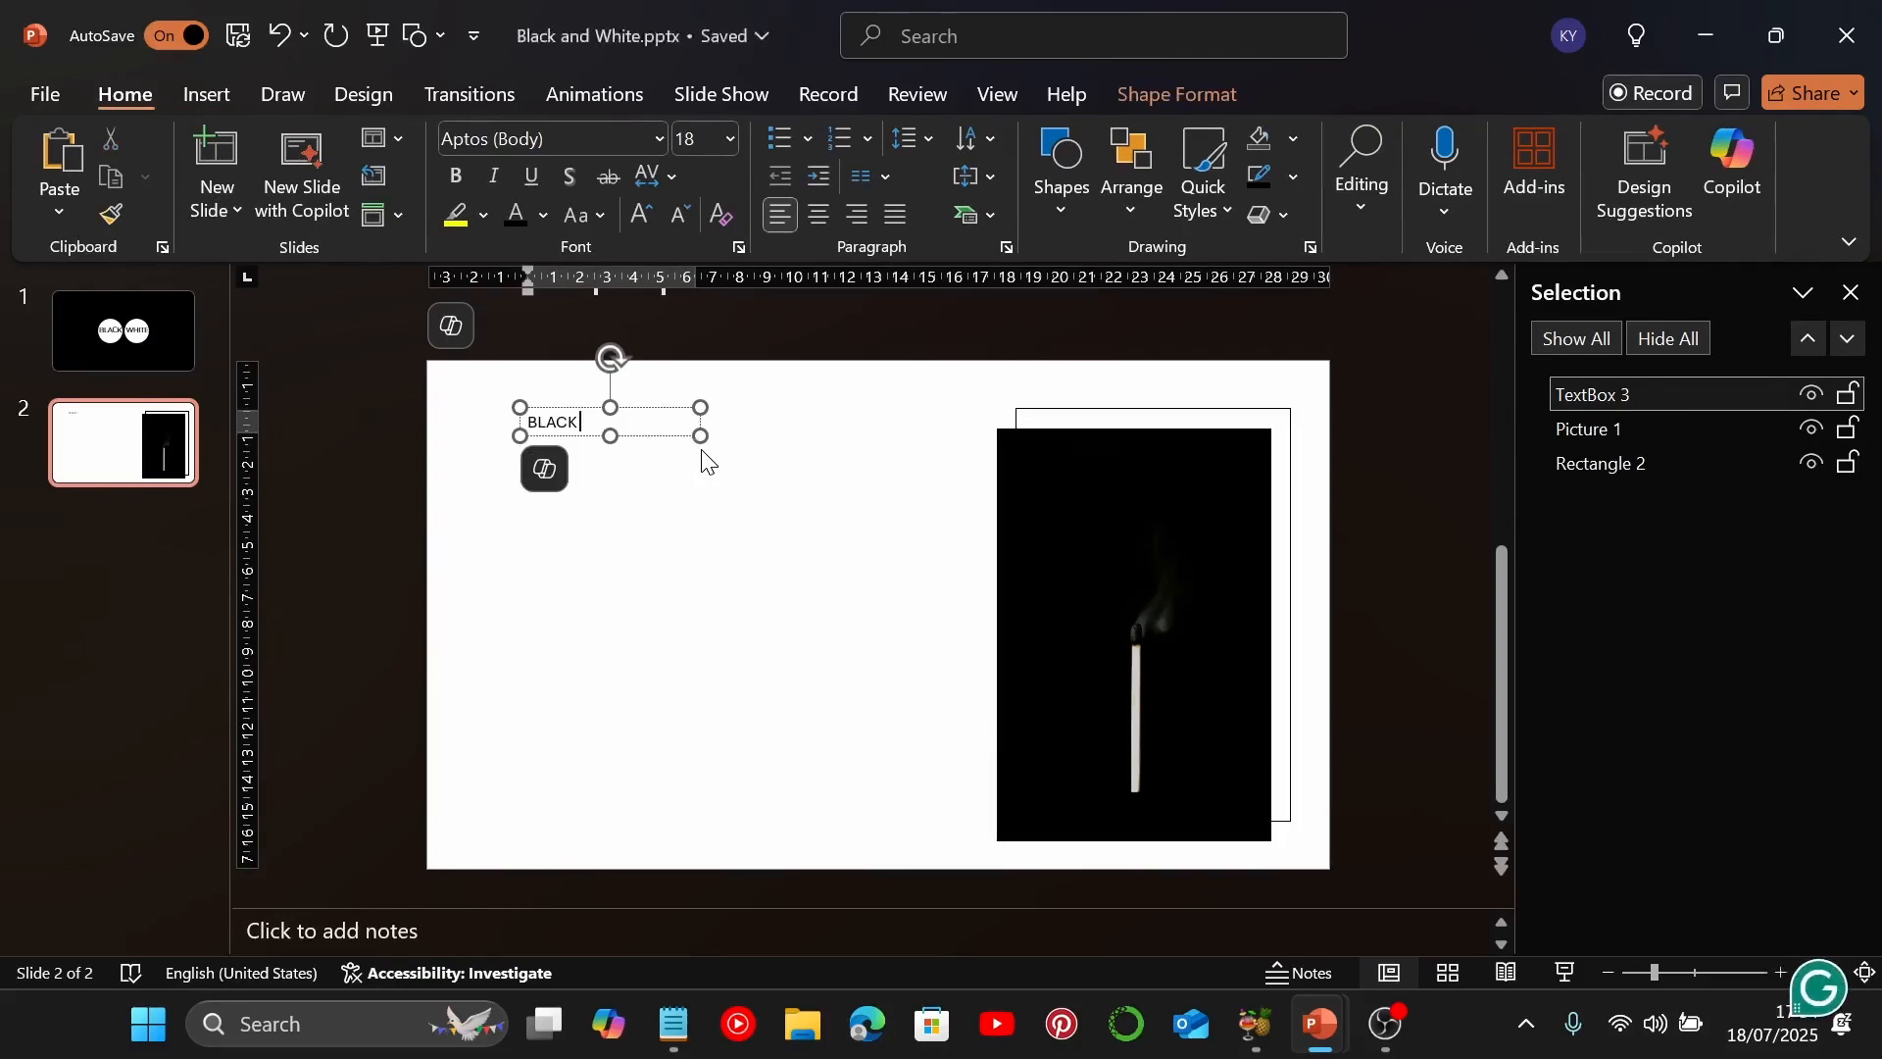
{"action": "type", "text": " & WHITE"}
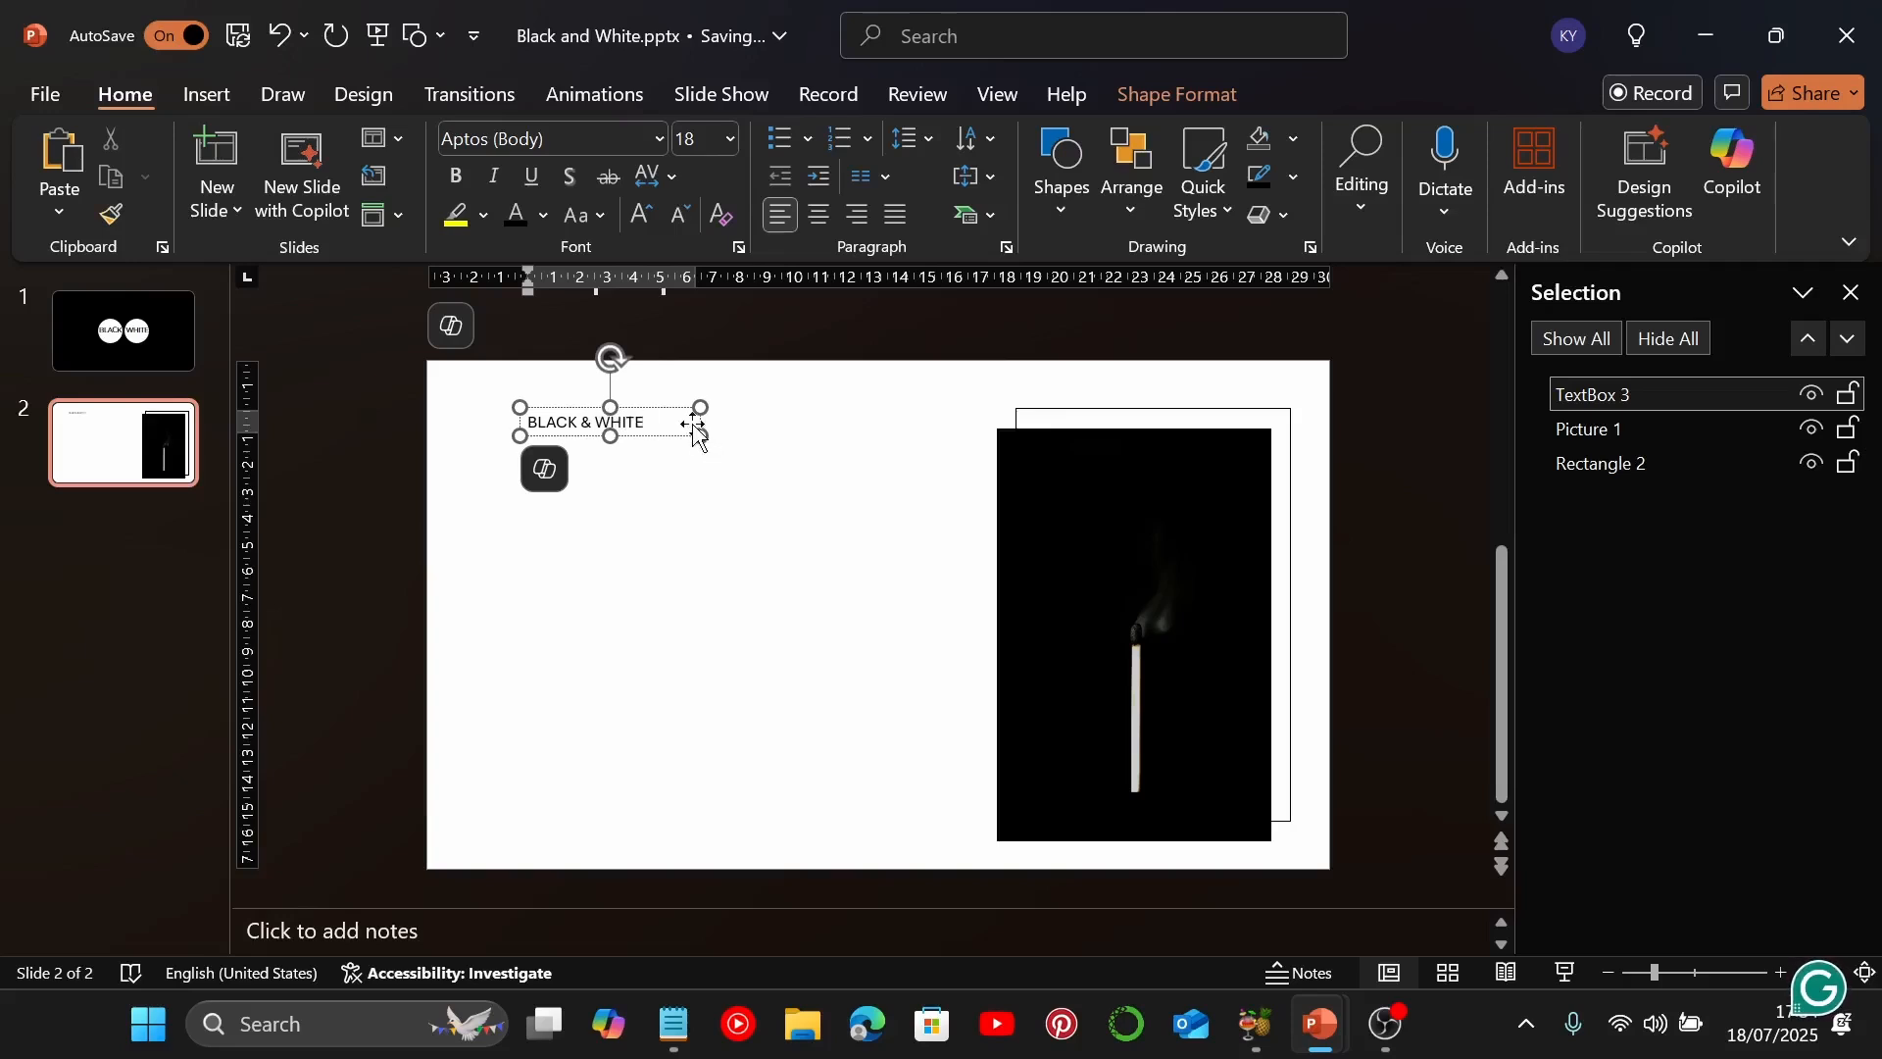
Complete the text box's wording as "BLACK & WHITE" and format it in Montserrat at size 44
{"action": "left_click", "coordinate": [698, 430]}
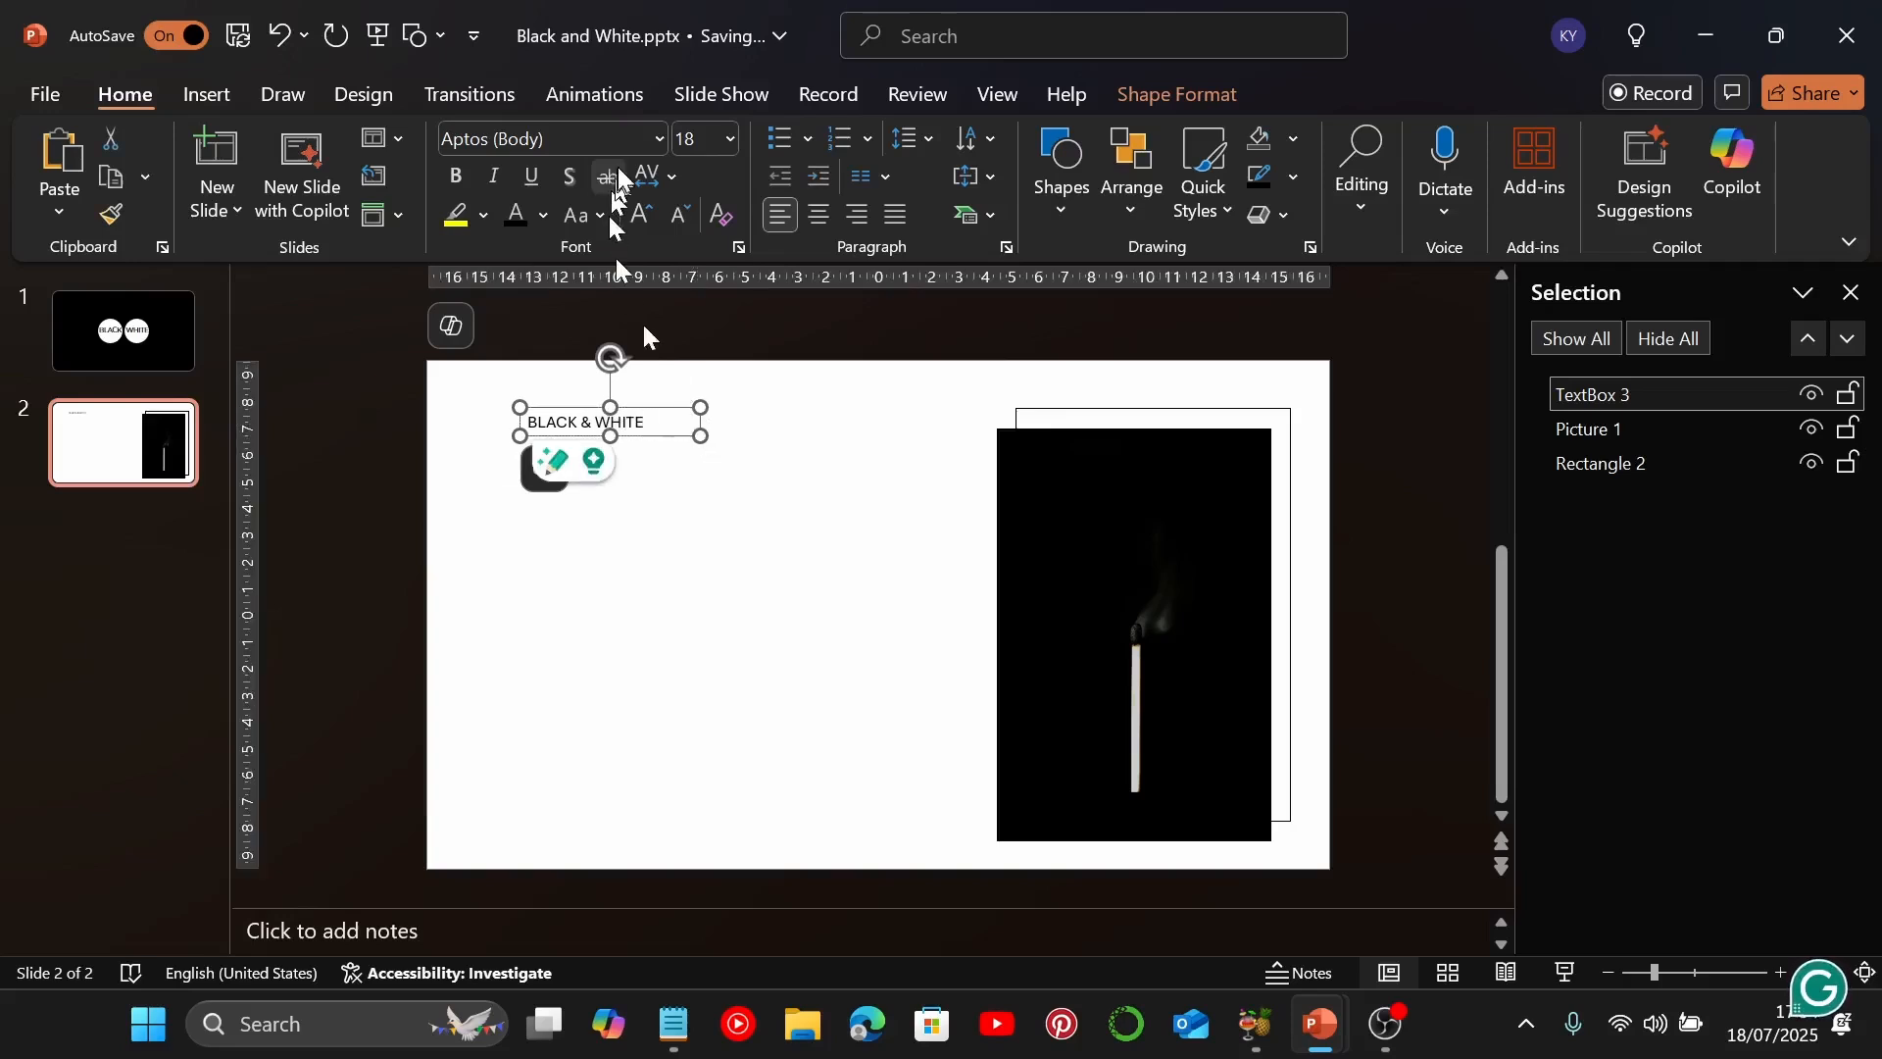
{"action": "left_click", "coordinate": [654, 138]}
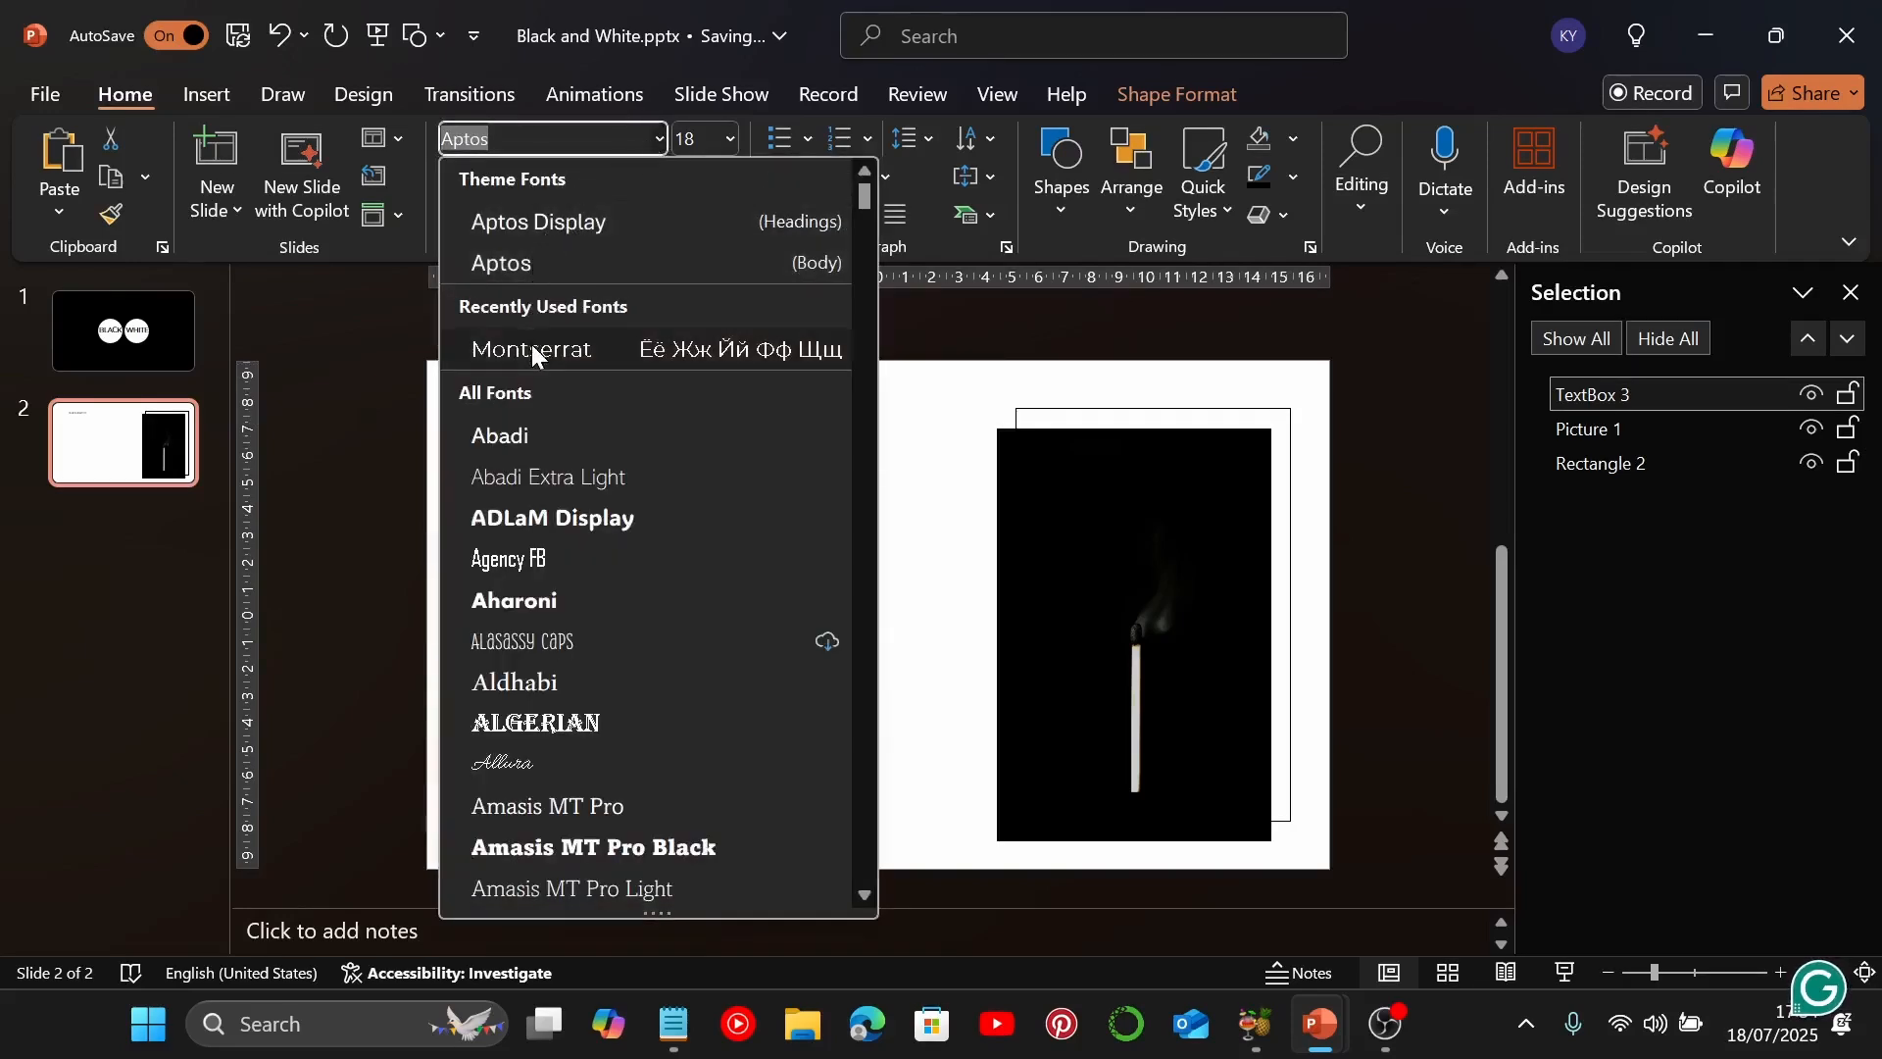
{"action": "left_click", "coordinate": [529, 344]}
{"action": "left_click", "coordinate": [730, 139]}
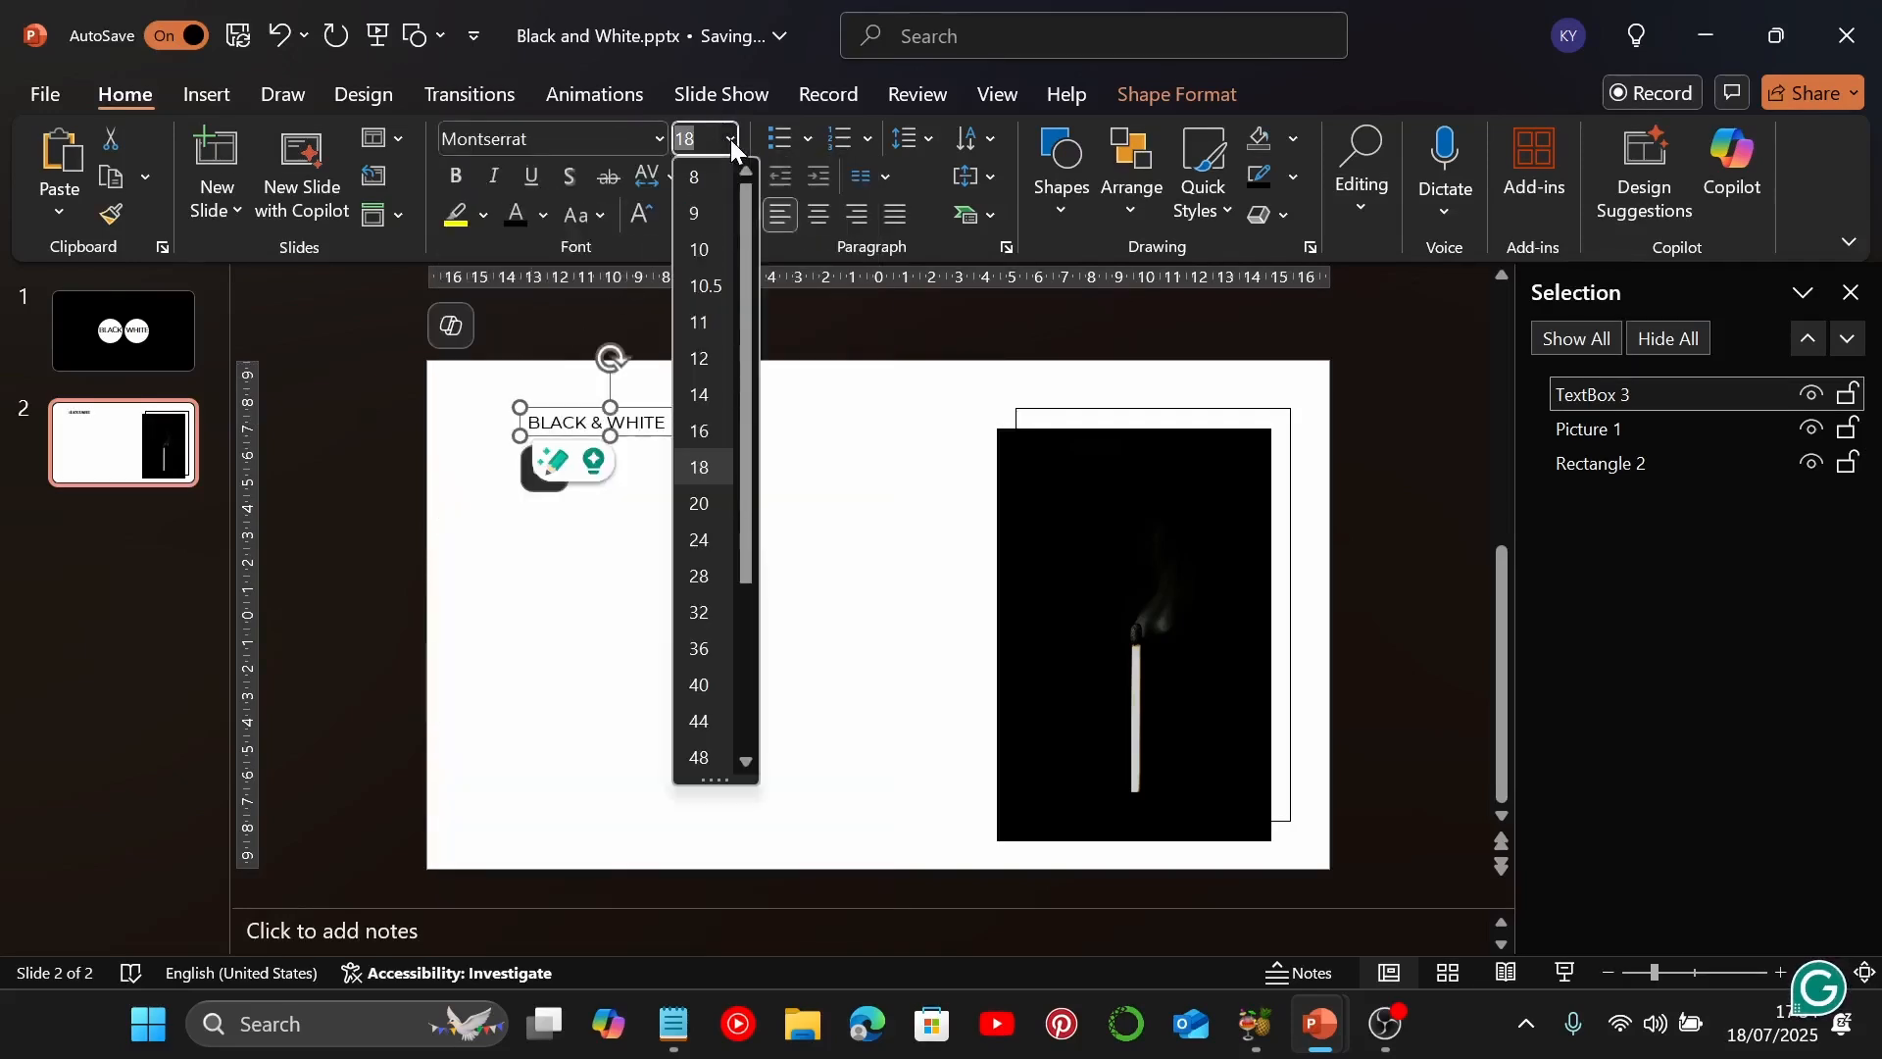
{"action": "left_click", "coordinate": [699, 721]}
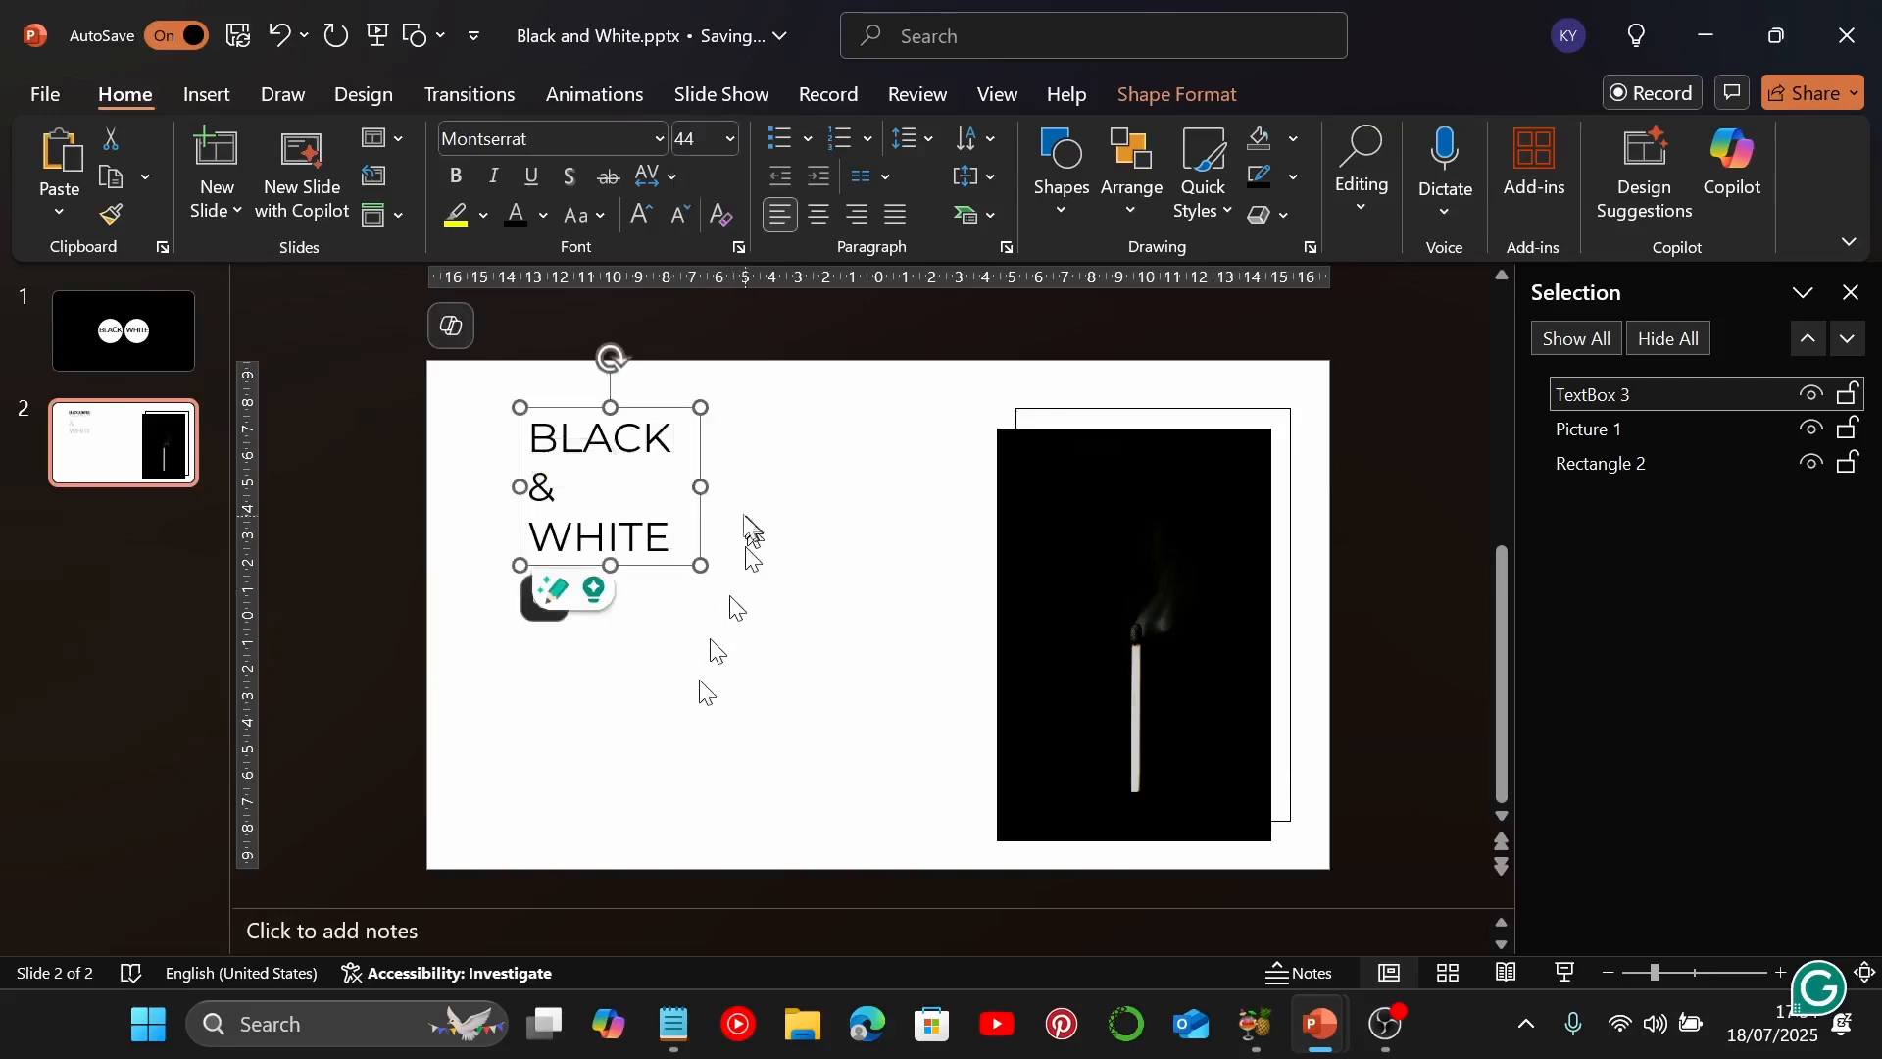
Widen the "BLACK & WHITE" text box so its text fits on one line, and move it slightly down and to the left
{"action": "left_click_drag", "start_coordinate": [708, 488], "coordinate": [873, 508]}
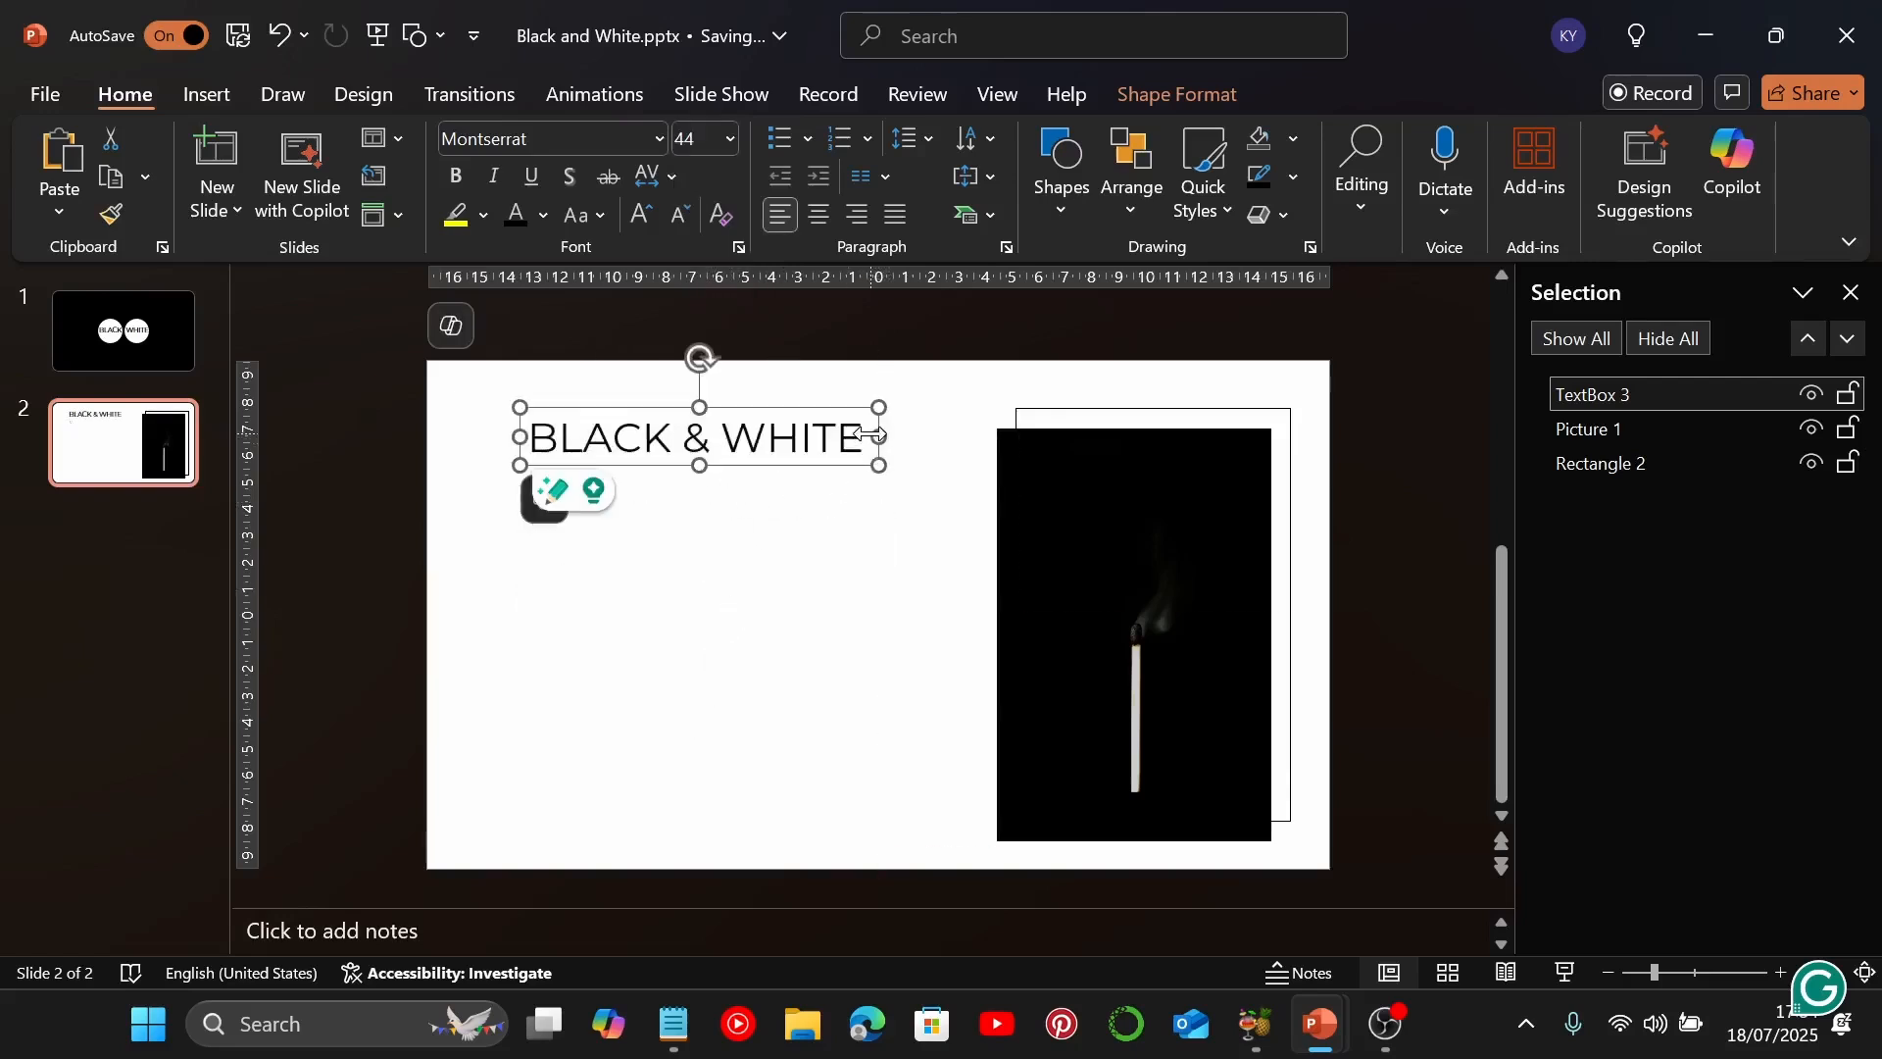
{"action": "mouse_move", "coordinate": [875, 421]}
{"action": "left_mouse_down"}
{"action": "mouse_move", "coordinate": [848, 424]}
{"action": "mouse_move", "coordinate": [859, 441]}
{"action": "left_mouse_up"}
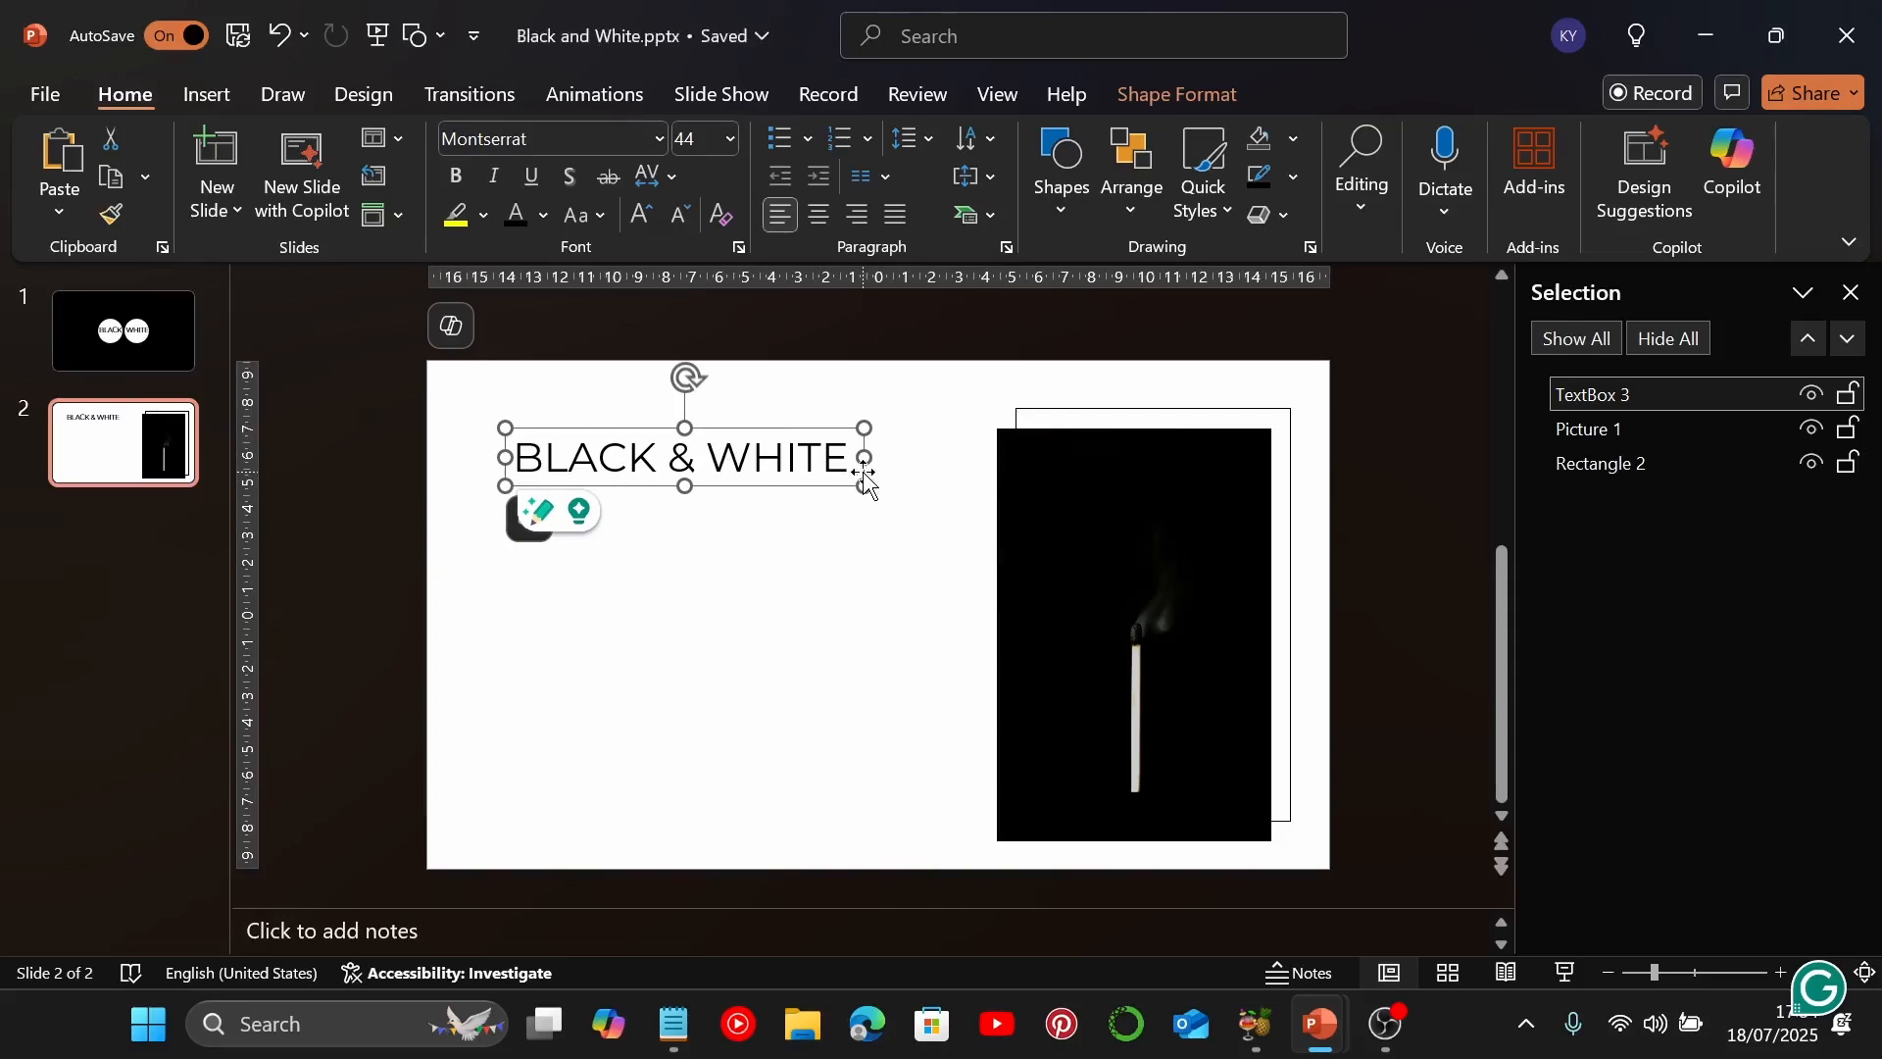
Duplicate the "BLACK & WHITE" text box directly below the original and replace the copy's text with "PRESENTATION"
{"action": "left_click_drag", "start_coordinate": [867, 483], "coordinate": [874, 540]}
{"action": "triple_click", "coordinate": [835, 517]}
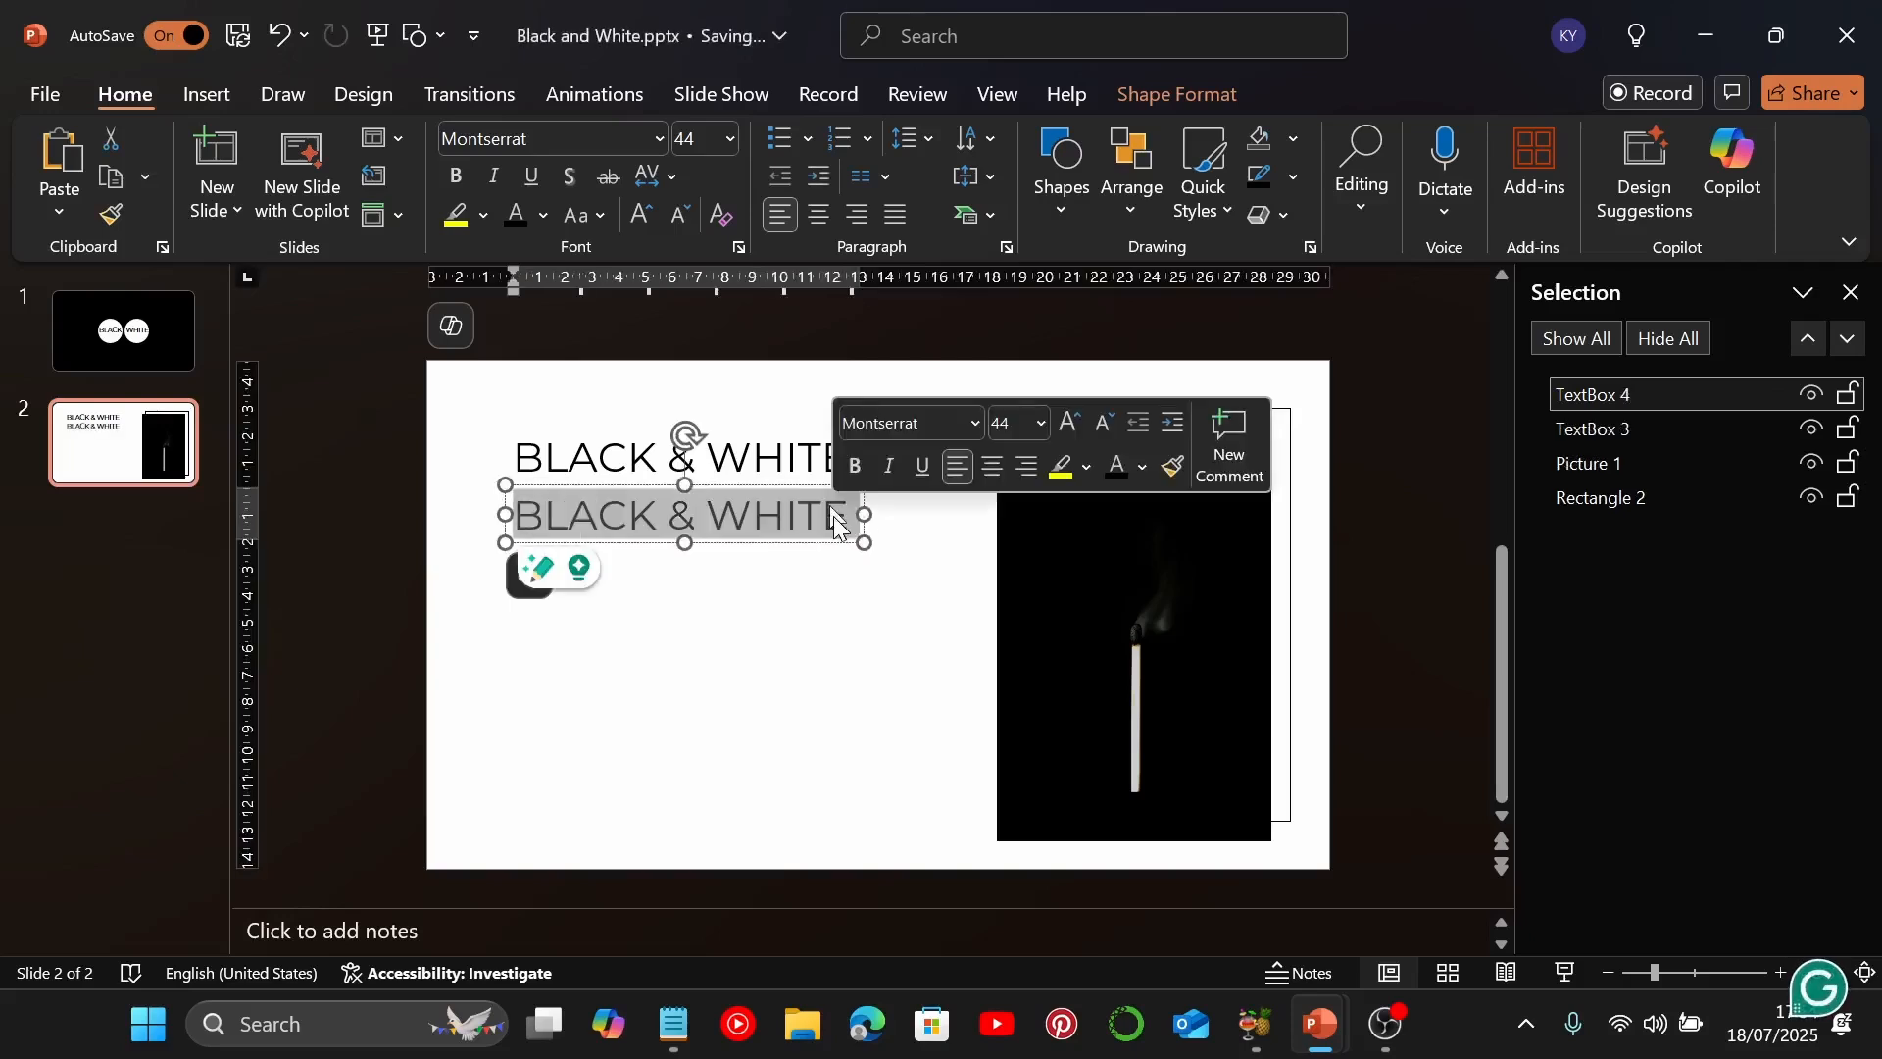
{"action": "type", "text": "p"}
{"action": "key", "text": "BackSpace"}
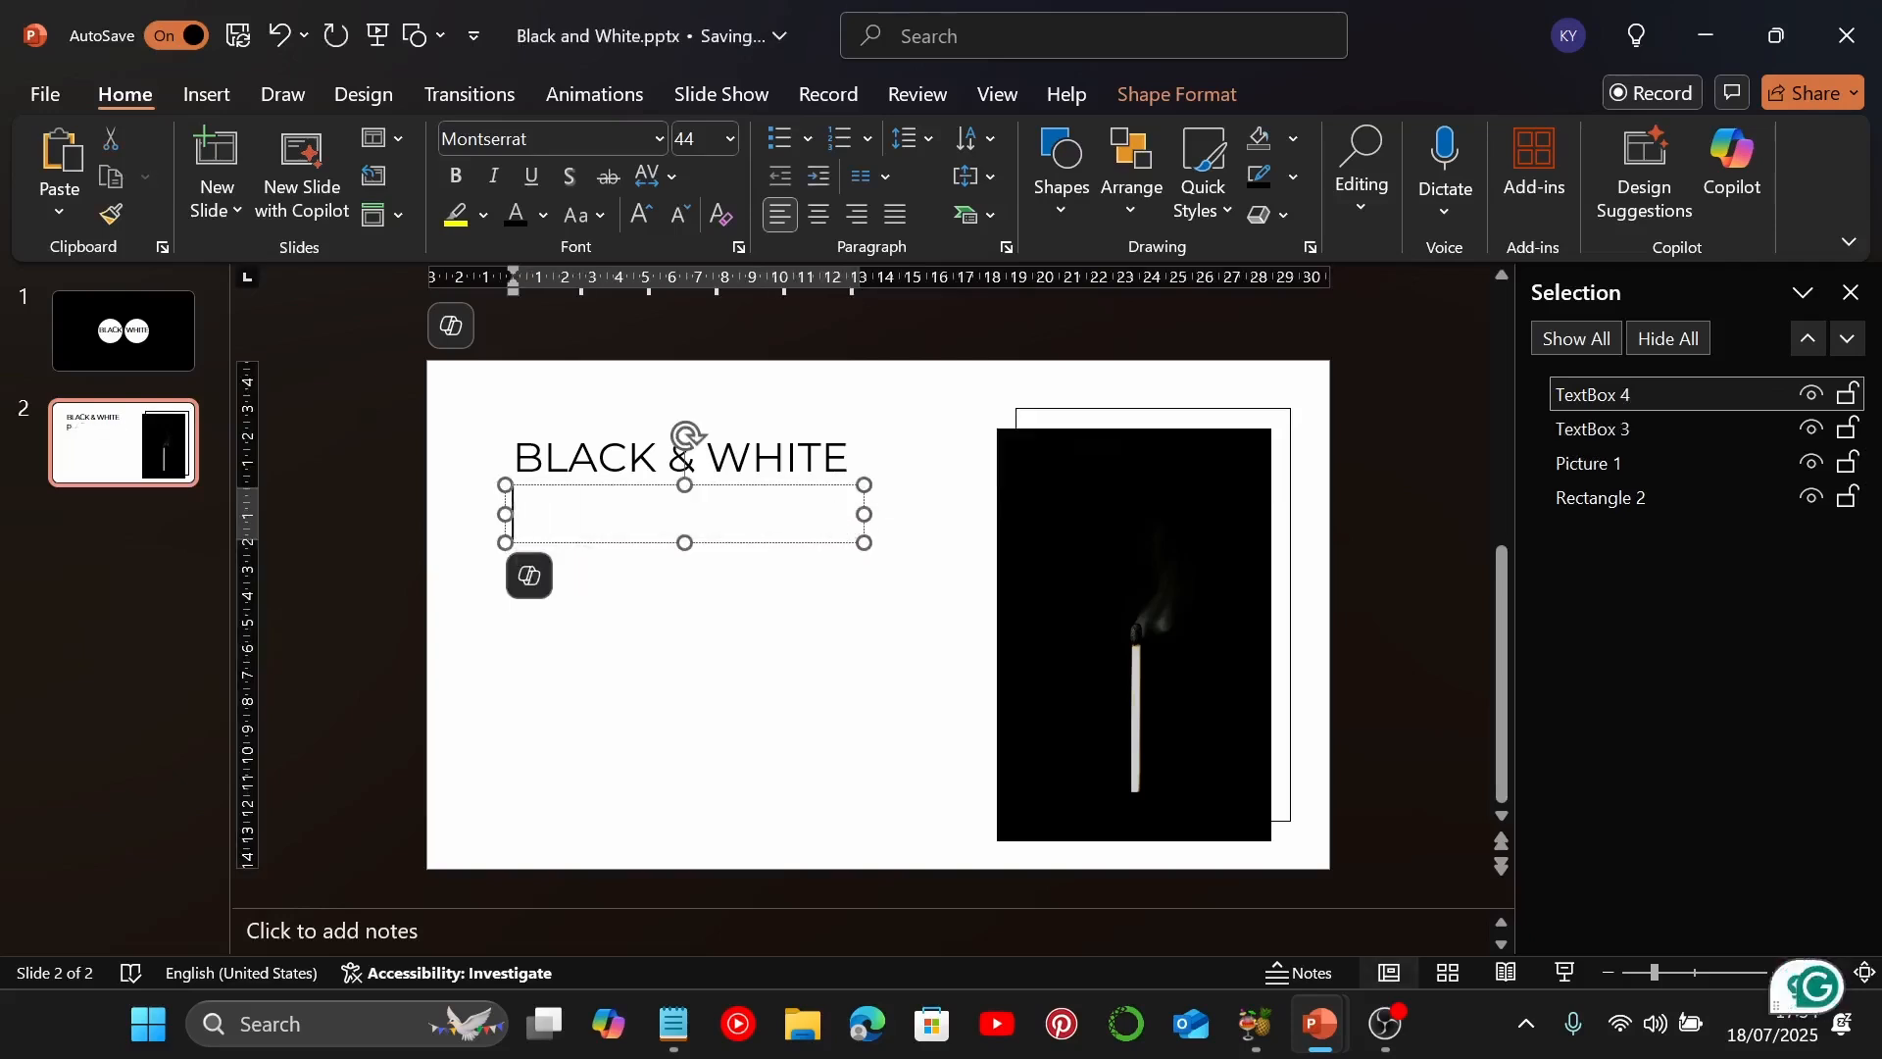
{"action": "type", "text": "PRESEN"}
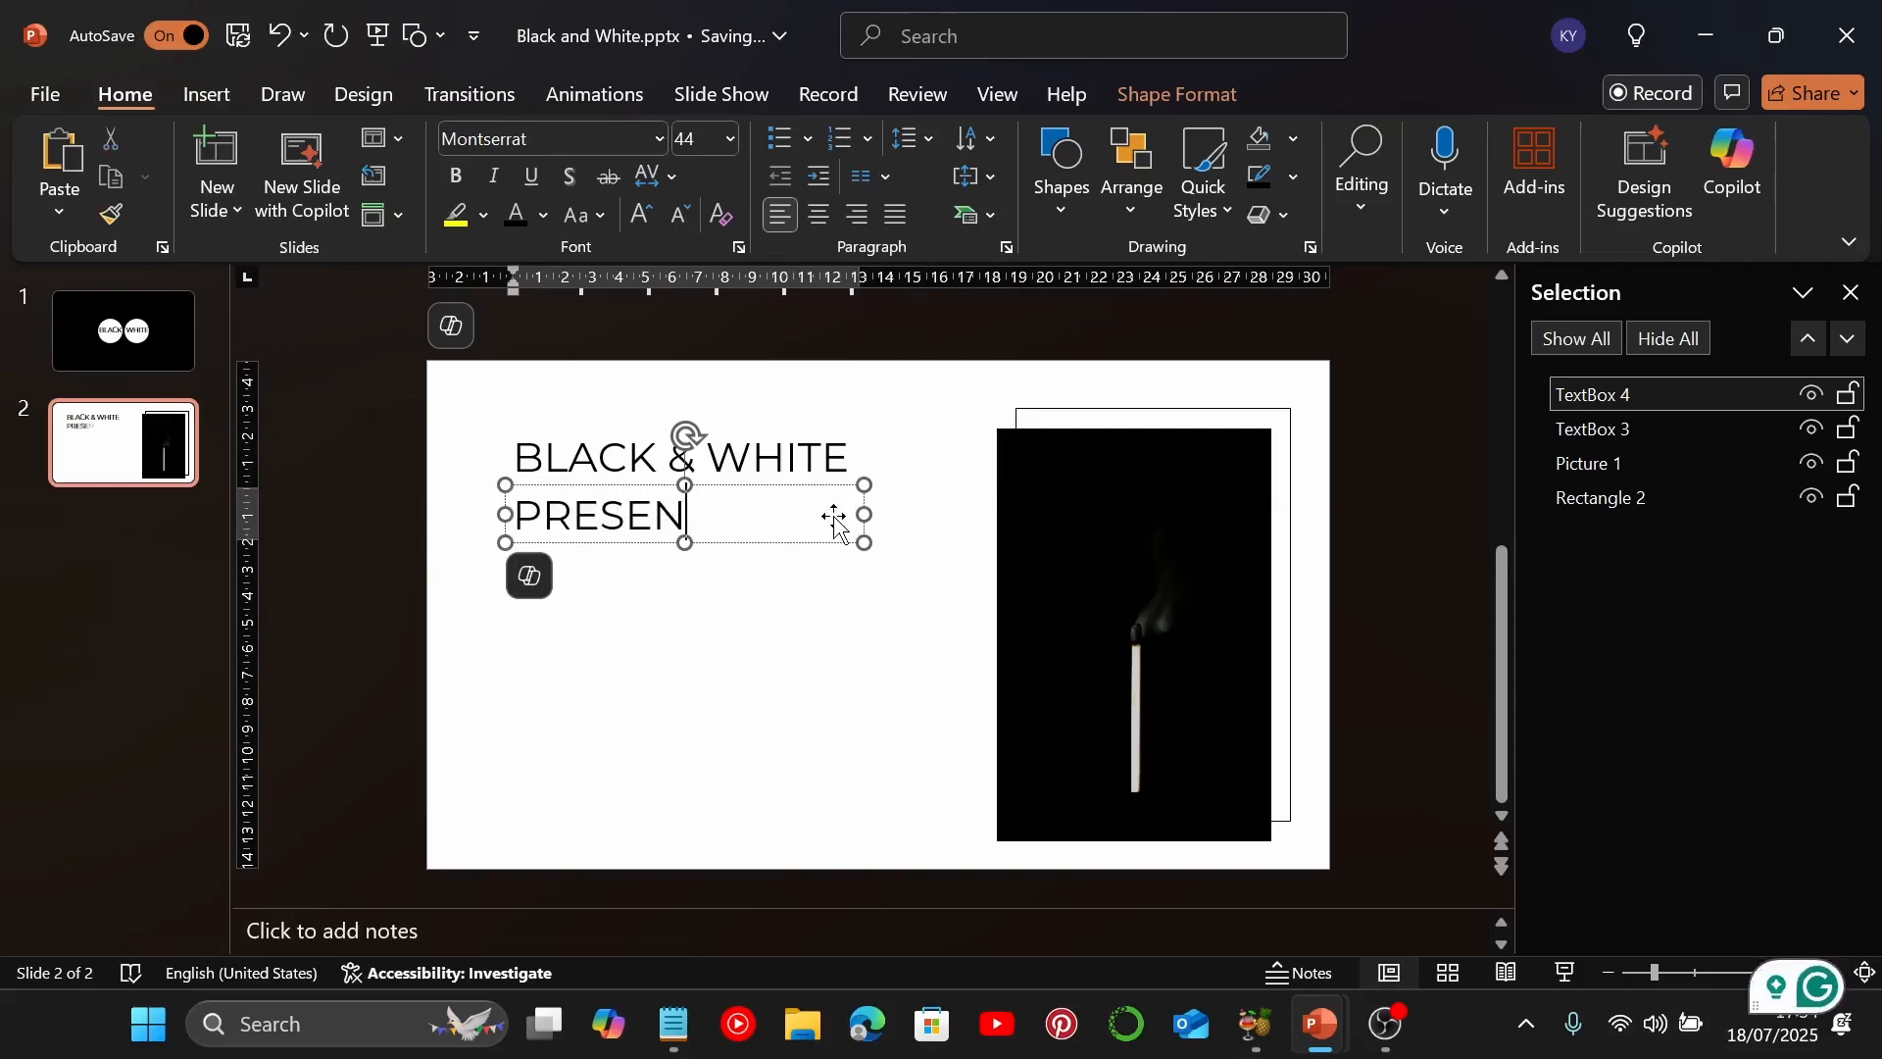
{"action": "type", "text": "TATION"}
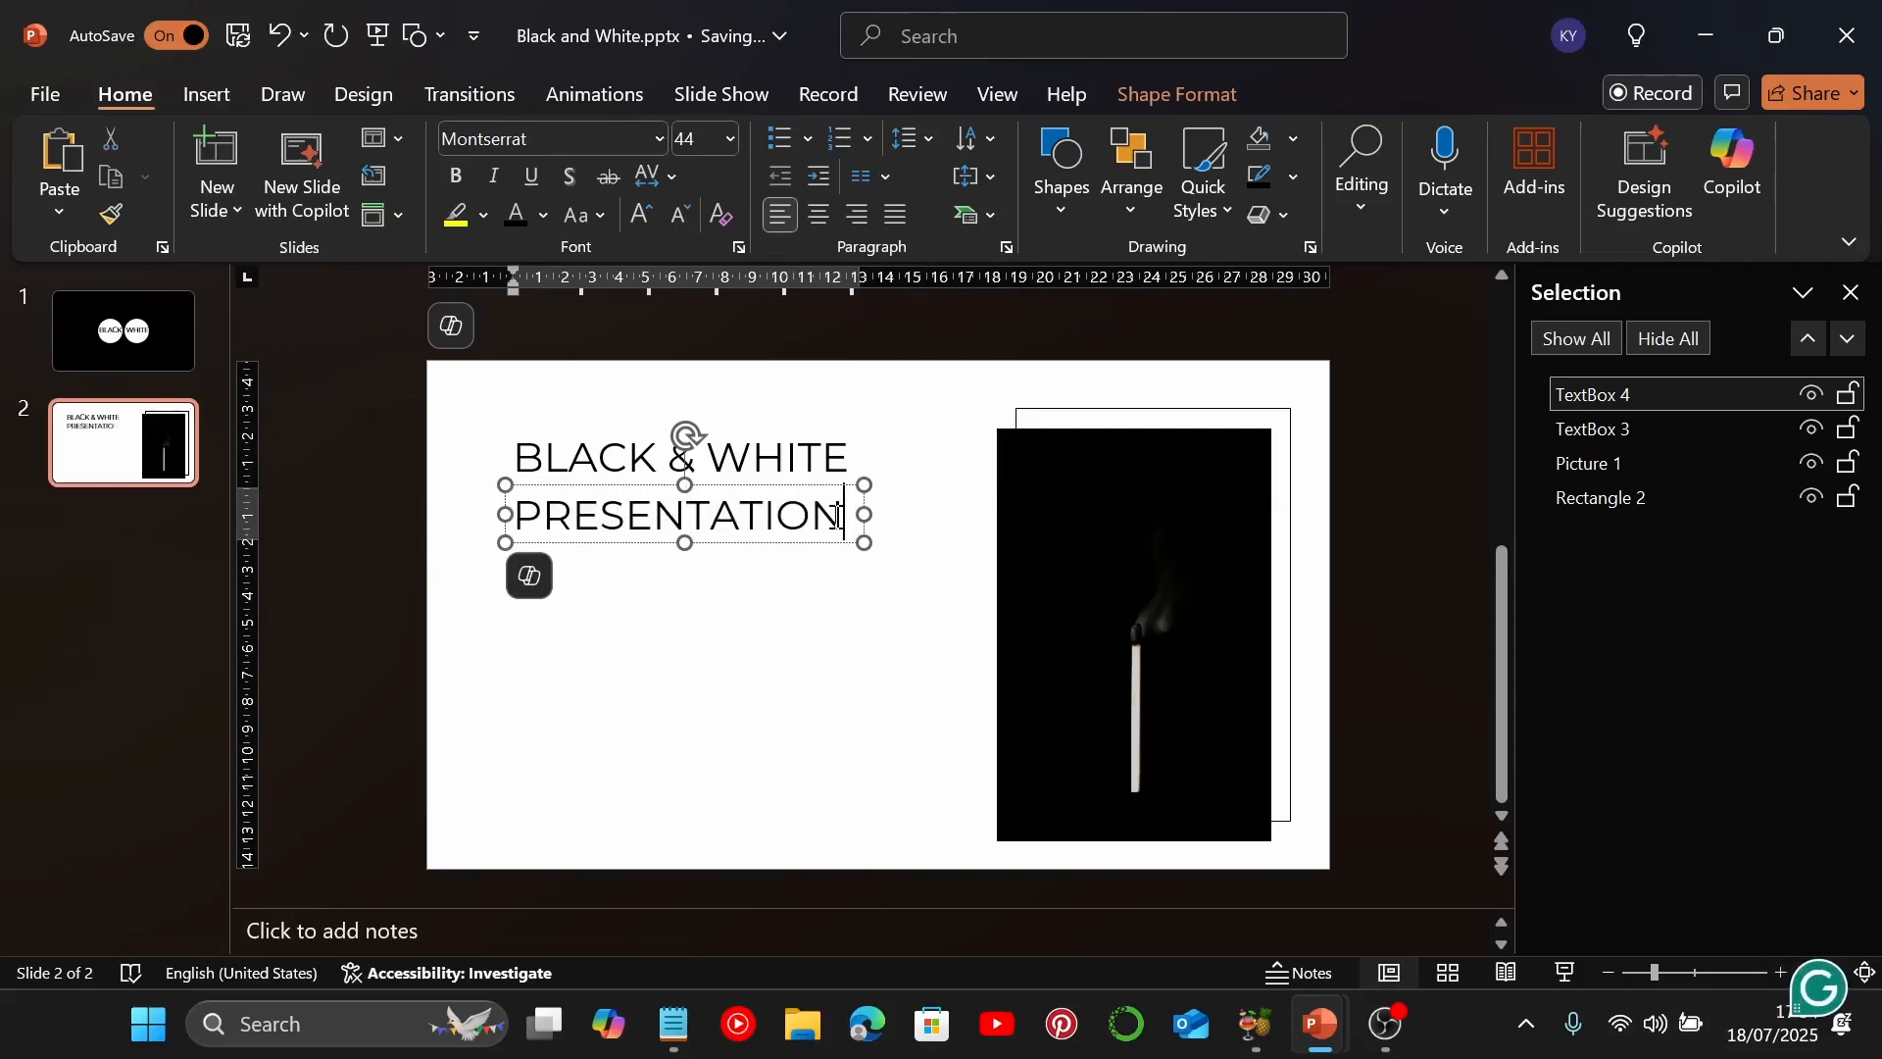